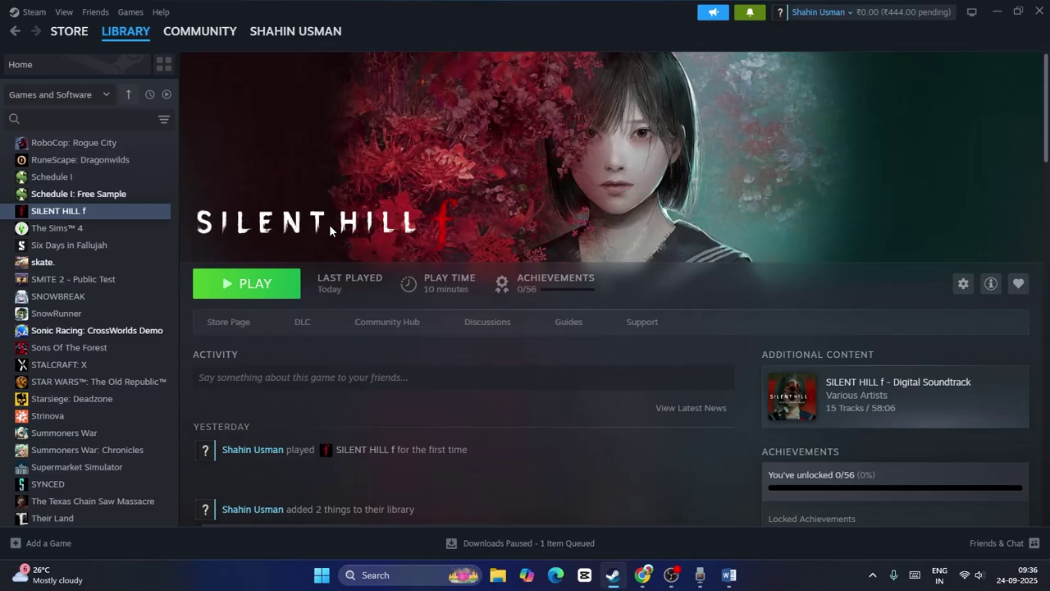
- Switch to the Word document and read Step 1 about restarting the PC and the -dx12/-dx11 launch options
{"action": "left_click", "coordinate": [729, 574]}
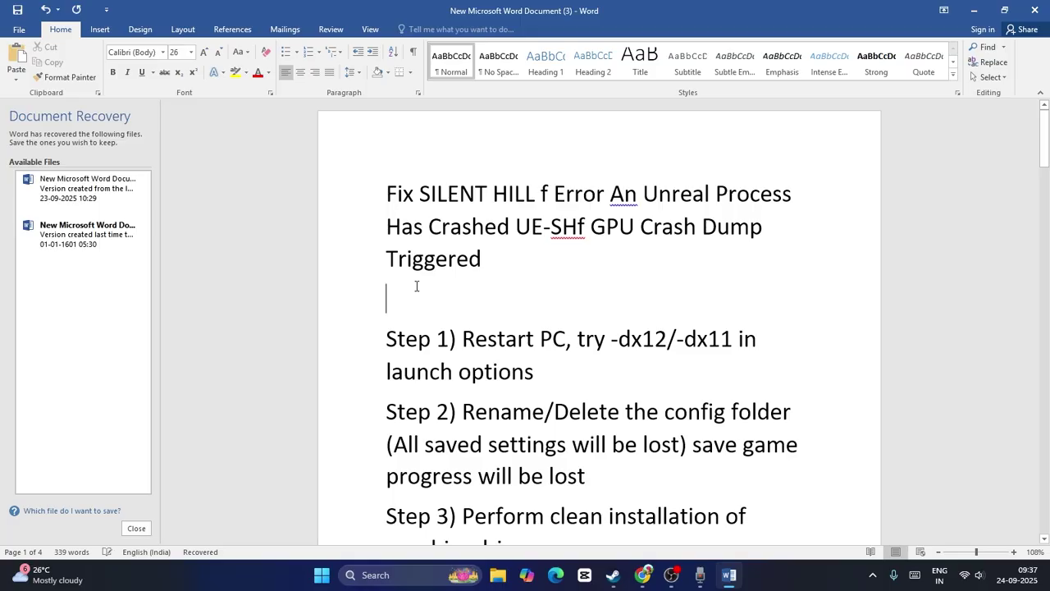
{"action": "scroll", "coordinate": [801, 230], "scroll_direction": "down", "scroll_amount": 2}
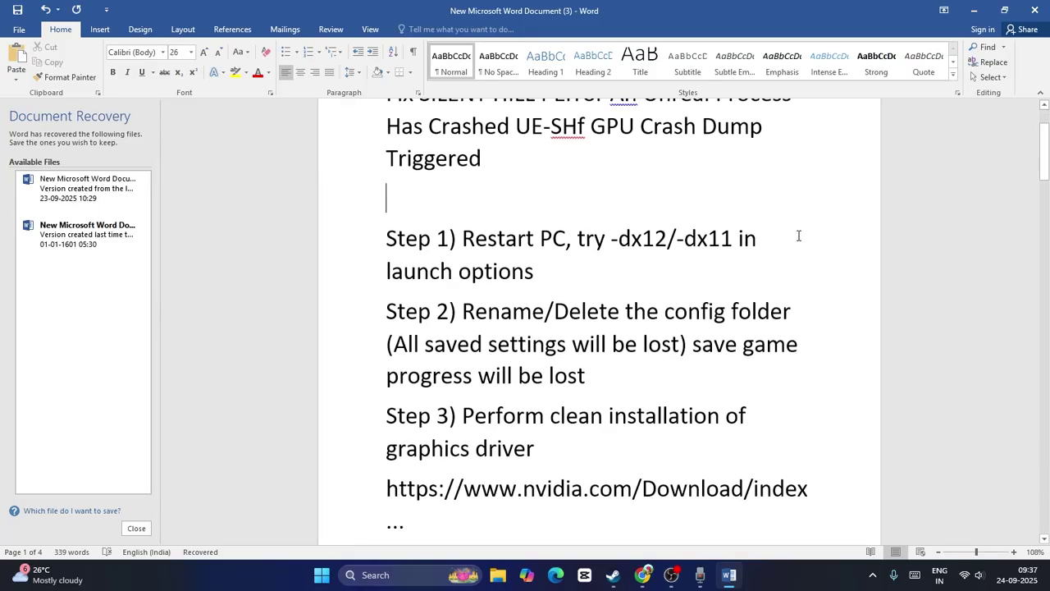
{"action": "left_click_drag", "start_coordinate": [464, 238], "coordinate": [559, 240]}
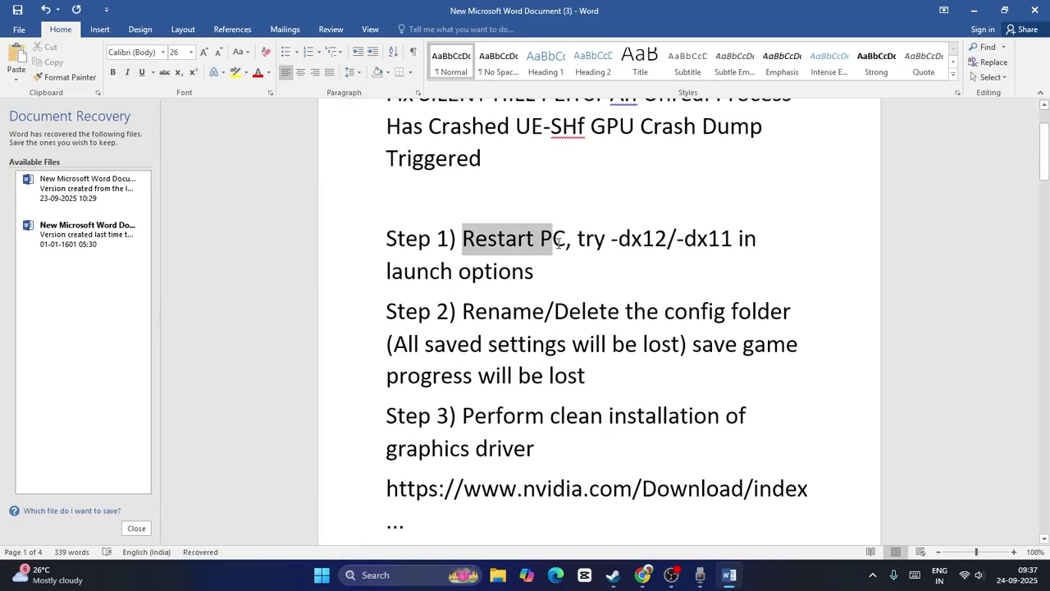
{"action": "left_click", "coordinate": [607, 264]}
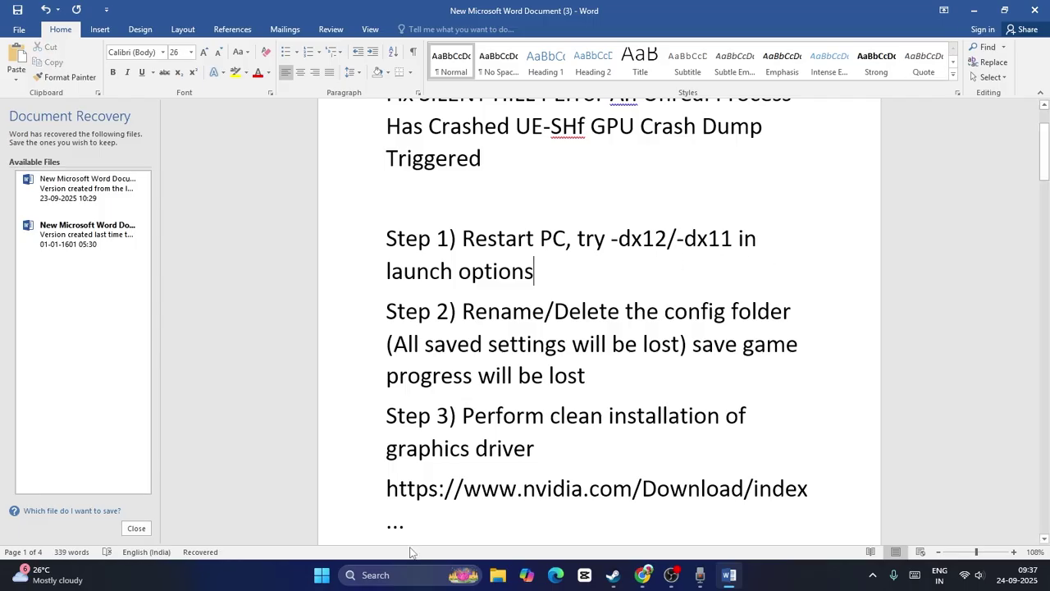
- Minimize the open windows to reach the desktop and look at the power options for restarting the PC
{"action": "left_click", "coordinate": [974, 10]}
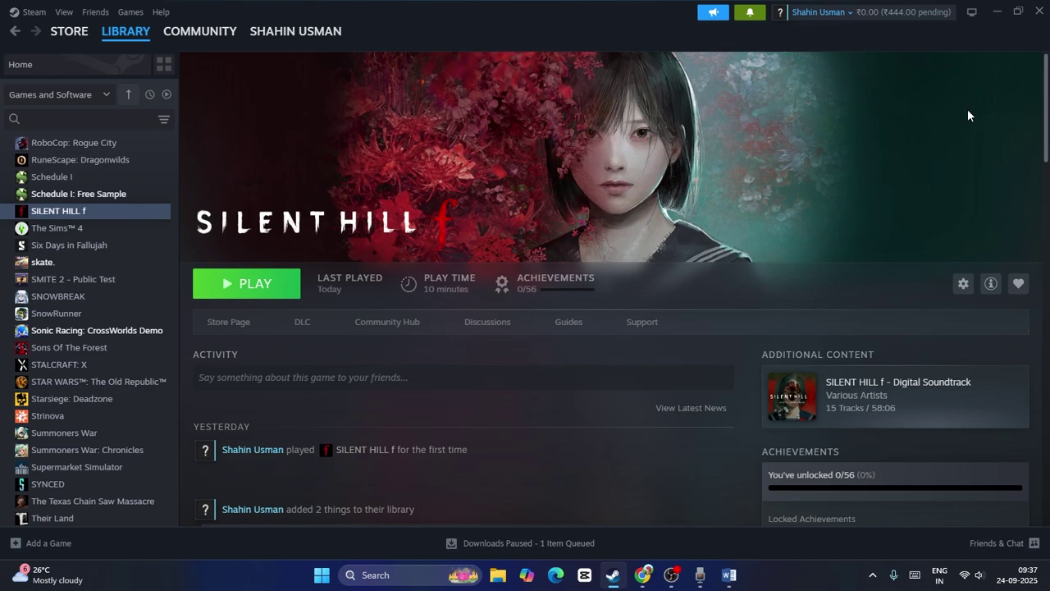
{"action": "left_click", "coordinate": [994, 10]}
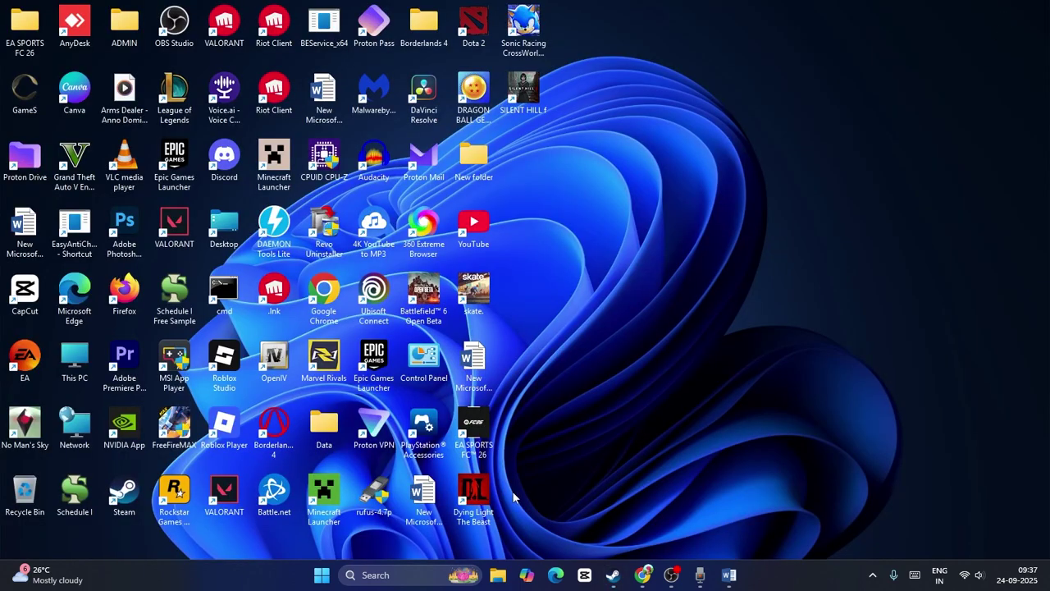
{"action": "left_click", "coordinate": [322, 575]}
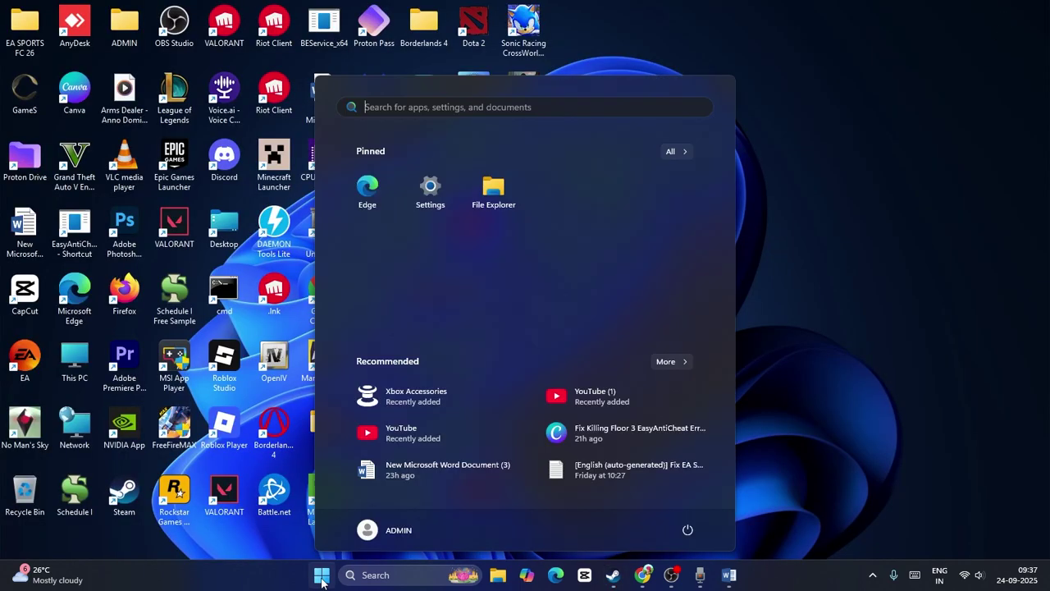
{"action": "left_click", "coordinate": [687, 531]}
{"action": "left_click", "coordinate": [853, 369]}
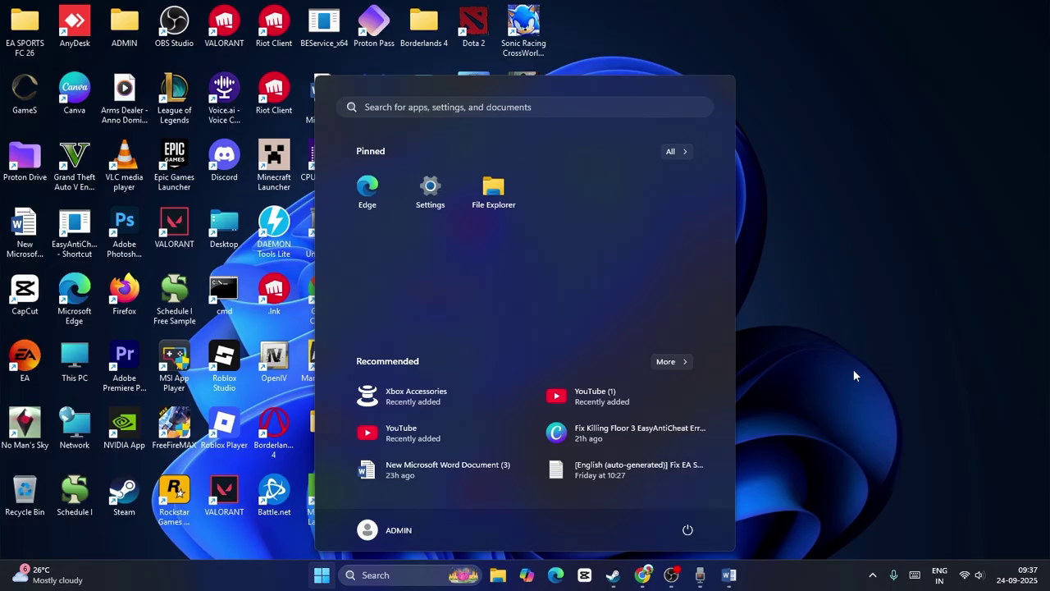
{"action": "left_click", "coordinate": [853, 370]}
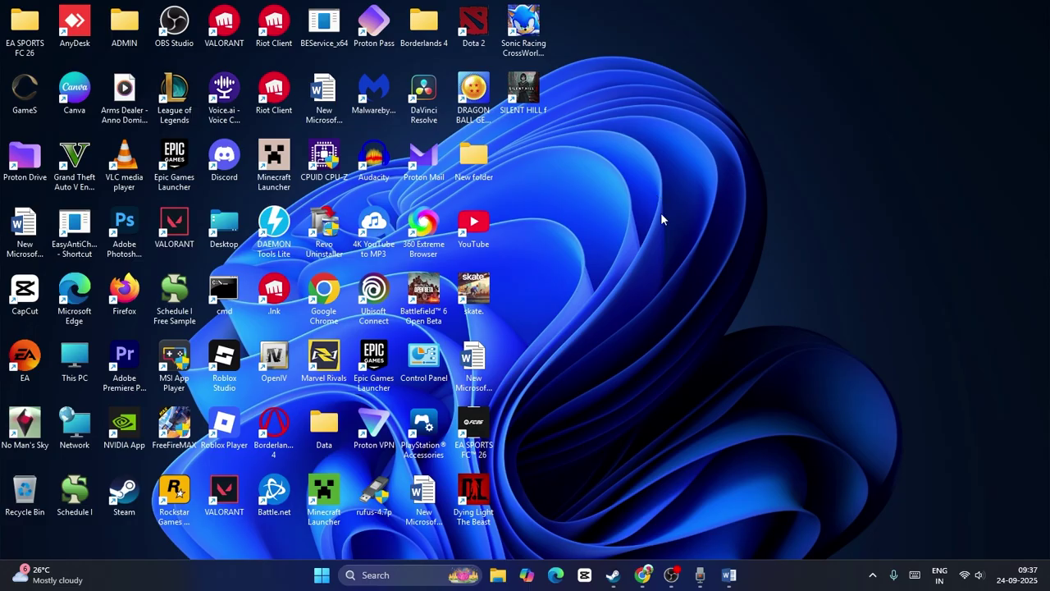
- In Steam, set the launch options of SILENT HILL f to -dx12 and close its properties
{"action": "left_click", "coordinate": [613, 574]}
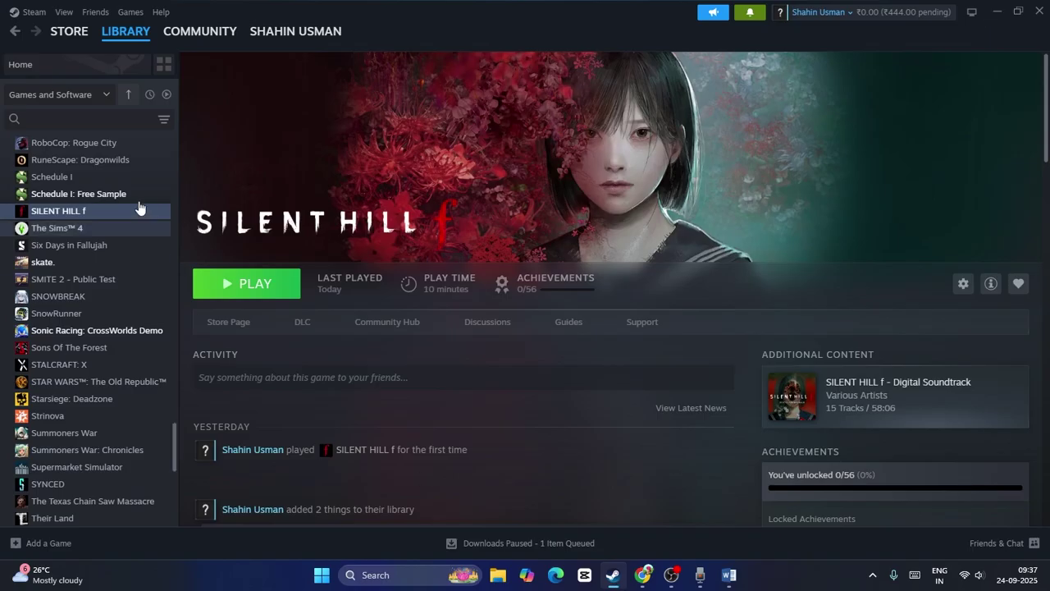
{"action": "right_click", "coordinate": [107, 211]}
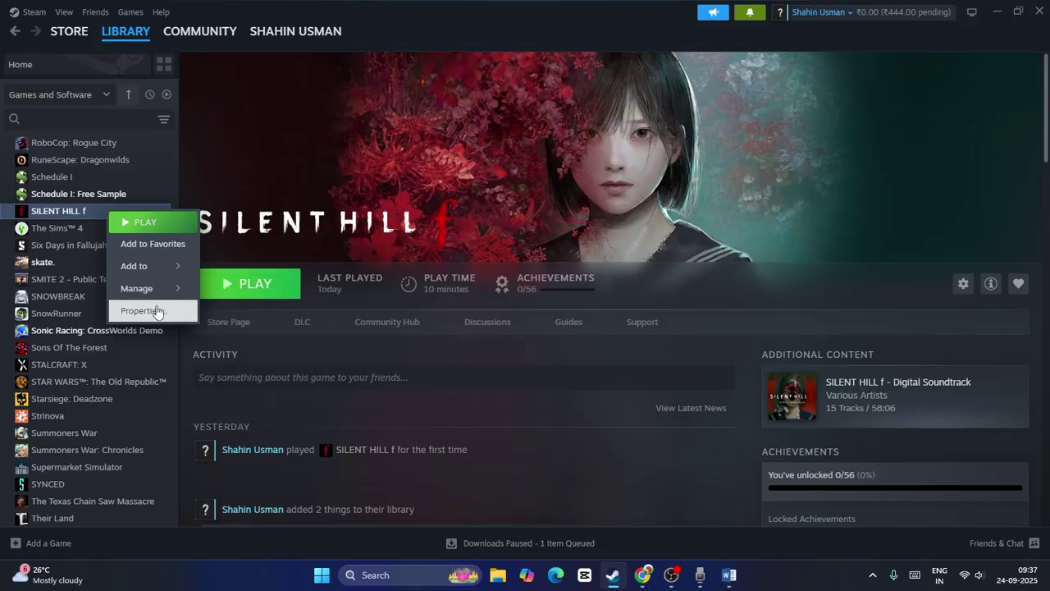
{"action": "left_click", "coordinate": [144, 310]}
{"action": "left_click", "coordinate": [467, 379]}
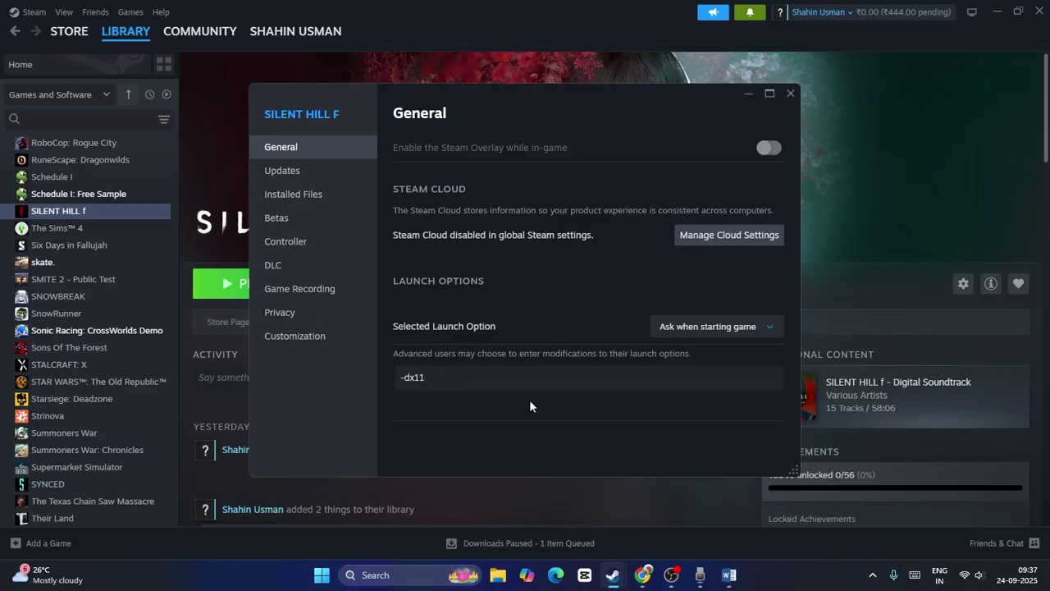
{"action": "type", "text": "2"}
{"action": "left_click", "coordinate": [790, 94]}
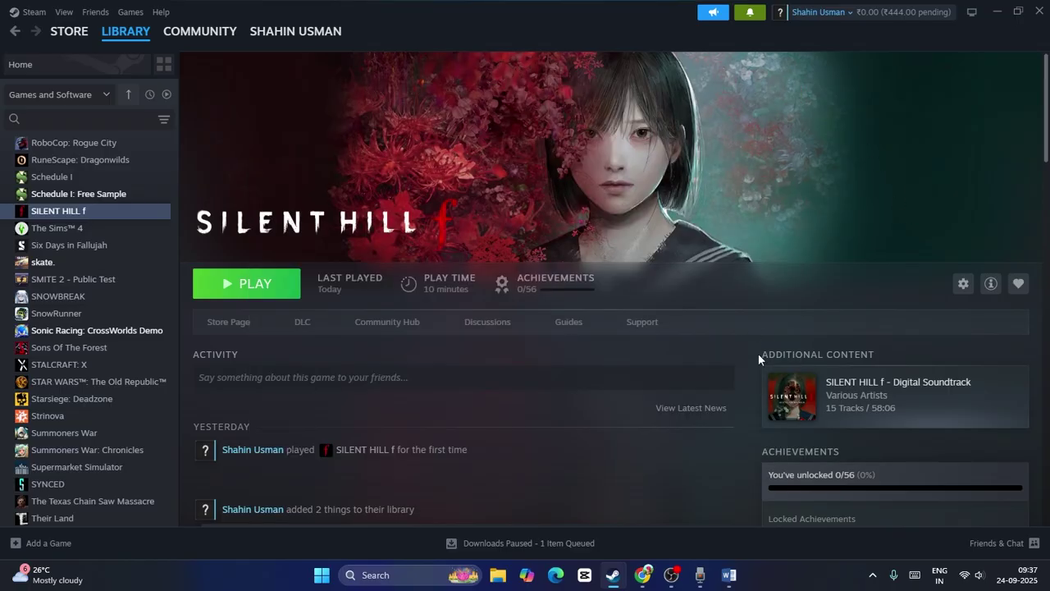
- Return to the Word document and read Step 2 about renaming or deleting the config folder
{"action": "left_click", "coordinate": [729, 574]}
{"action": "scroll", "coordinate": [542, 254], "scroll_direction": "down", "scroll_amount": 2}
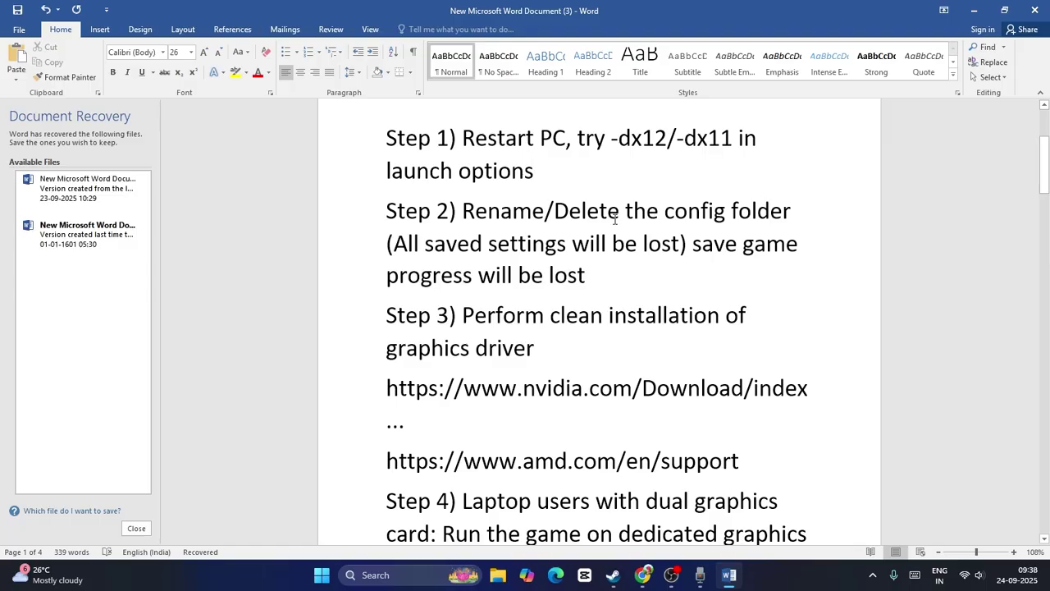
{"action": "triple_click", "coordinate": [595, 269]}
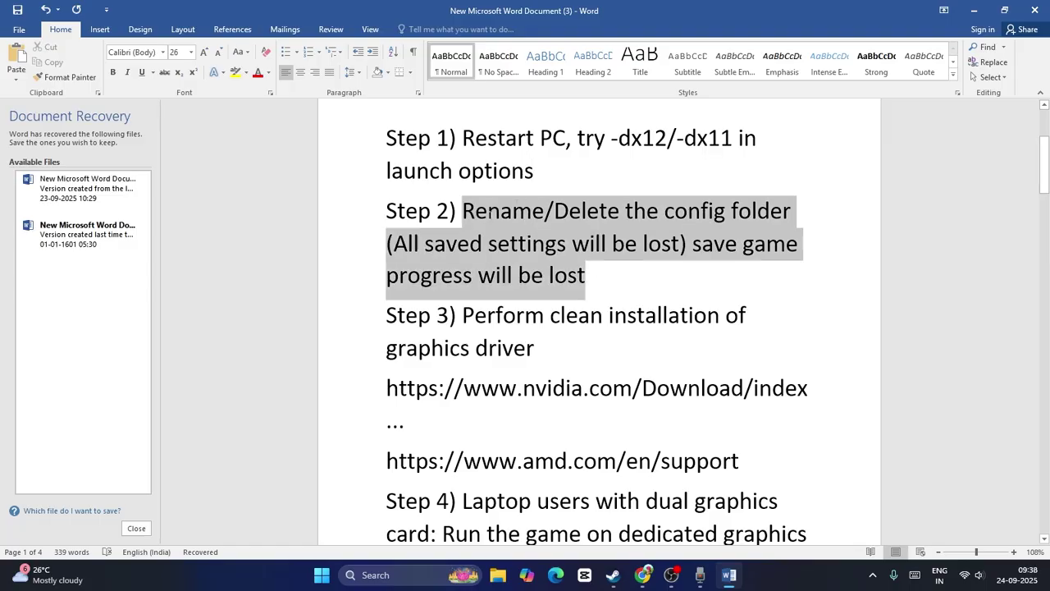
{"action": "left_click", "coordinate": [603, 266]}
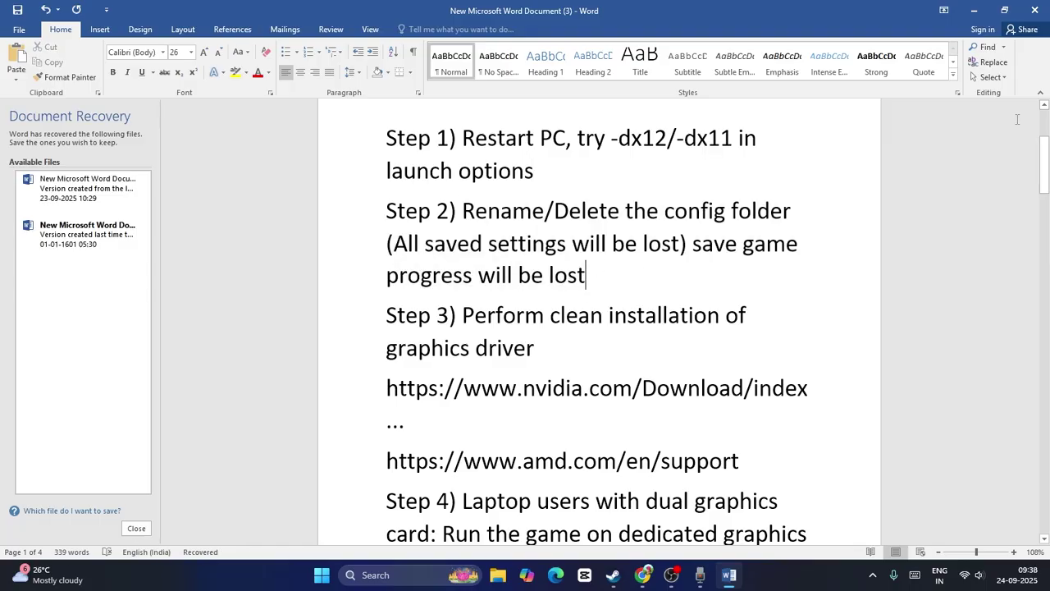
- Minimize the open windows and browse to C:\Users\ADMIN\AppData\Local in File Explorer
{"action": "left_click", "coordinate": [974, 10]}
{"action": "left_click", "coordinate": [993, 22]}
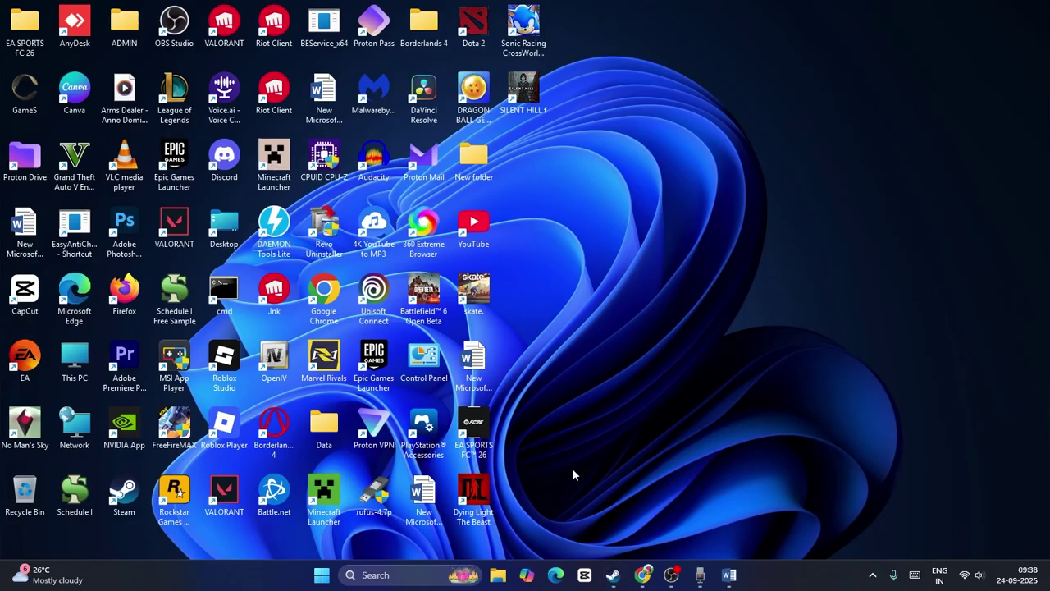
{"action": "left_click", "coordinate": [498, 574]}
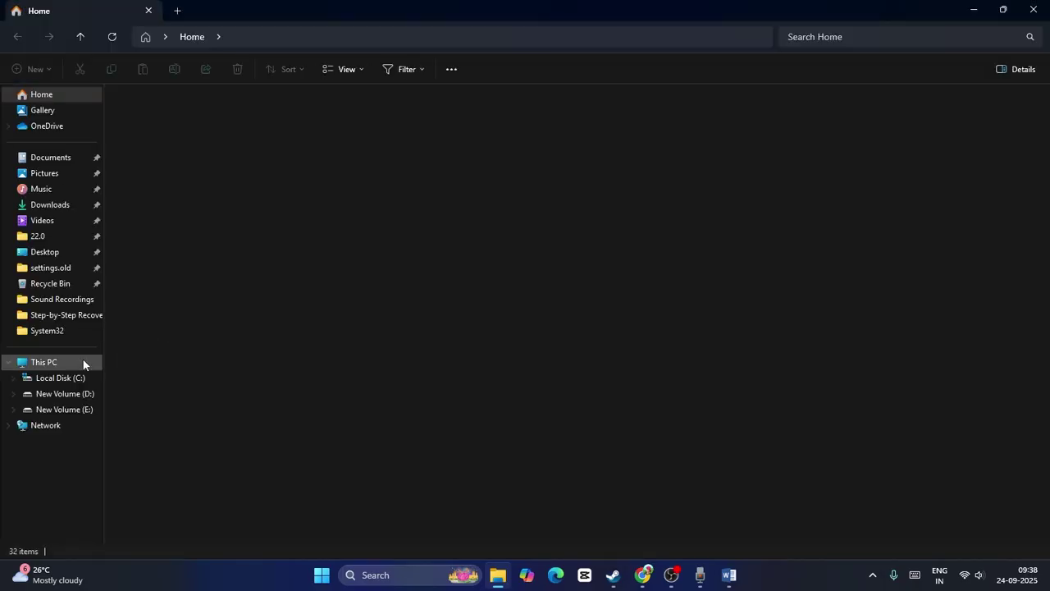
{"action": "left_click", "coordinate": [75, 359]}
{"action": "double_click", "coordinate": [209, 131]}
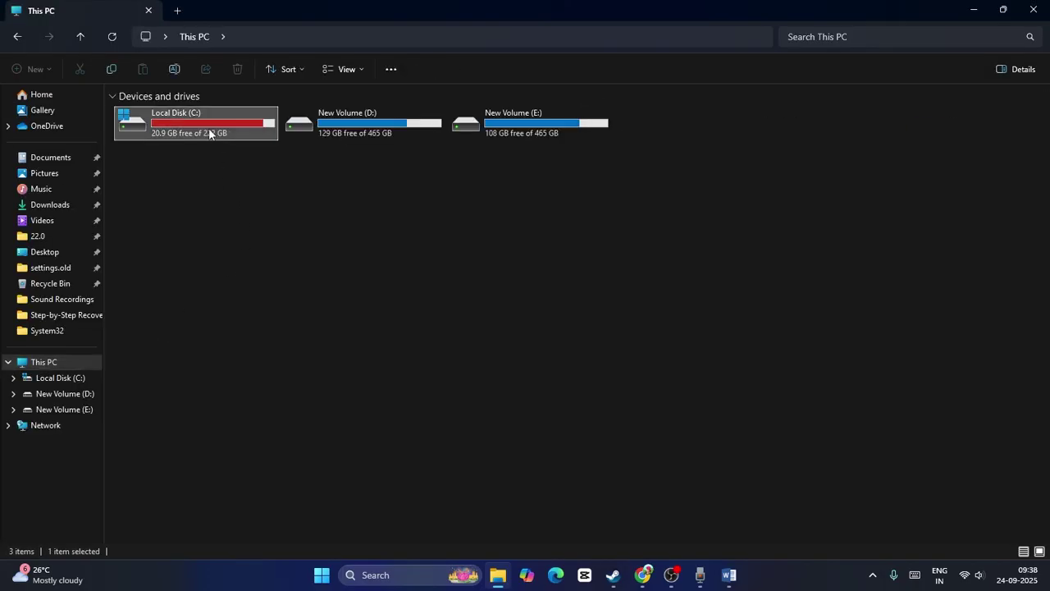
{"action": "double_click", "coordinate": [152, 248]}
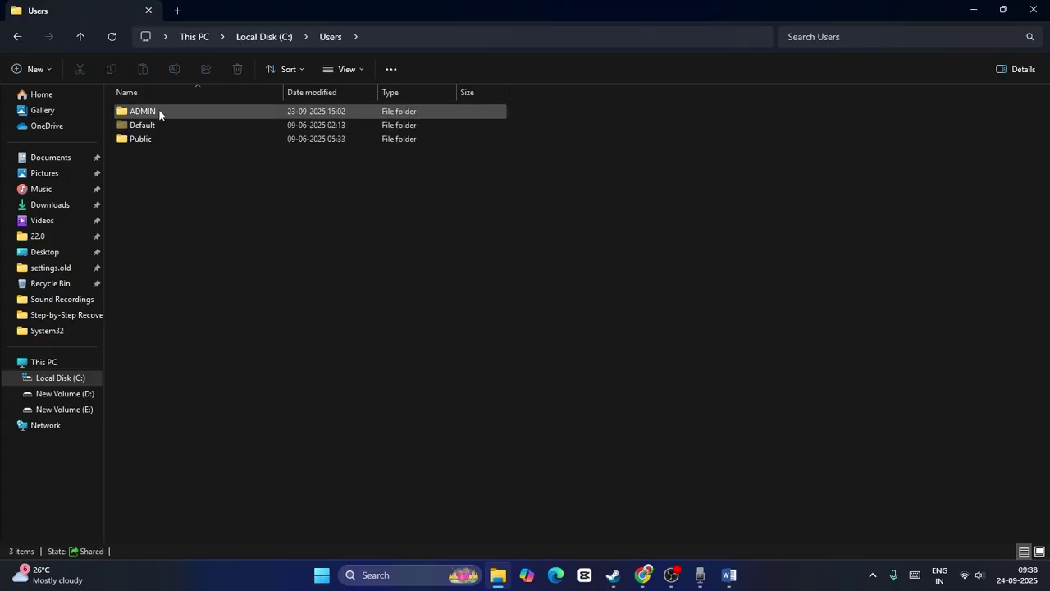
{"action": "double_click", "coordinate": [159, 111]}
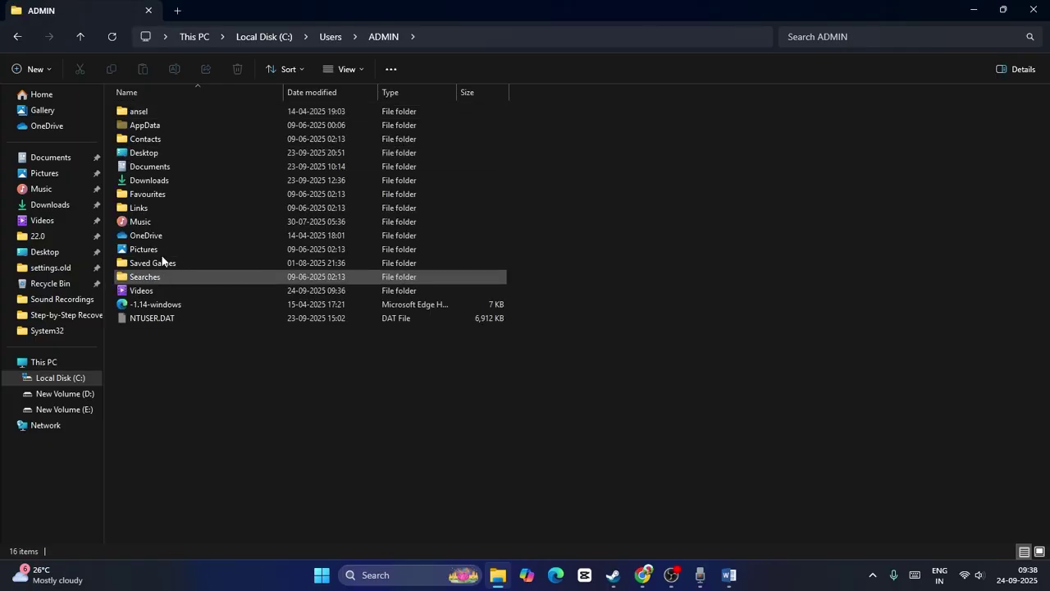
{"action": "double_click", "coordinate": [155, 126]}
{"action": "double_click", "coordinate": [152, 111]}
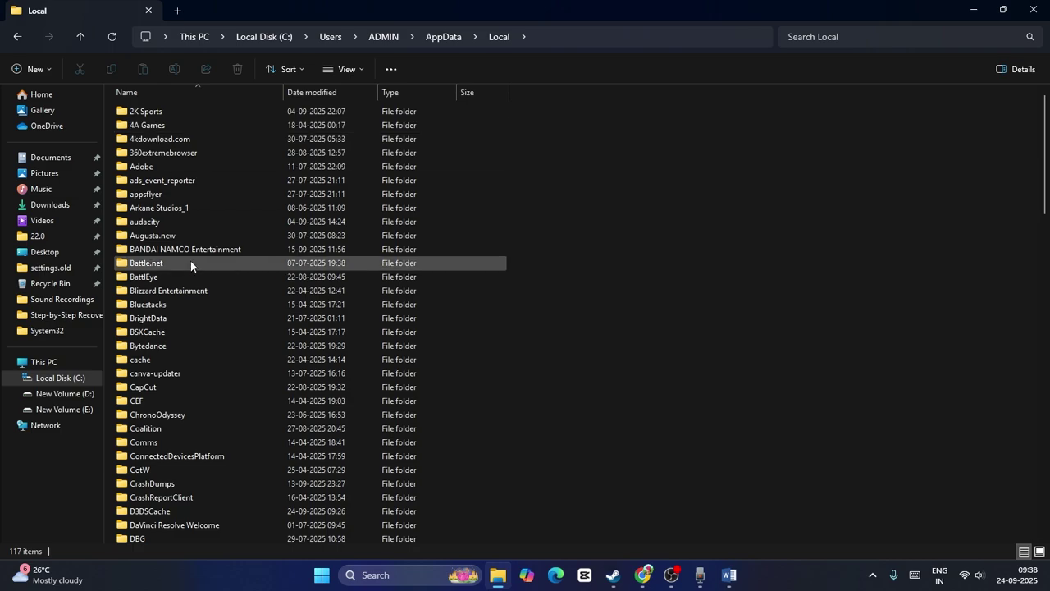
- Find the SHf folder within Local and open its Saved subfolder
{"action": "scroll", "coordinate": [190, 263], "scroll_direction": "down", "scroll_amount": 13}
{"action": "scroll", "coordinate": [190, 262], "scroll_direction": "down", "scroll_amount": 13}
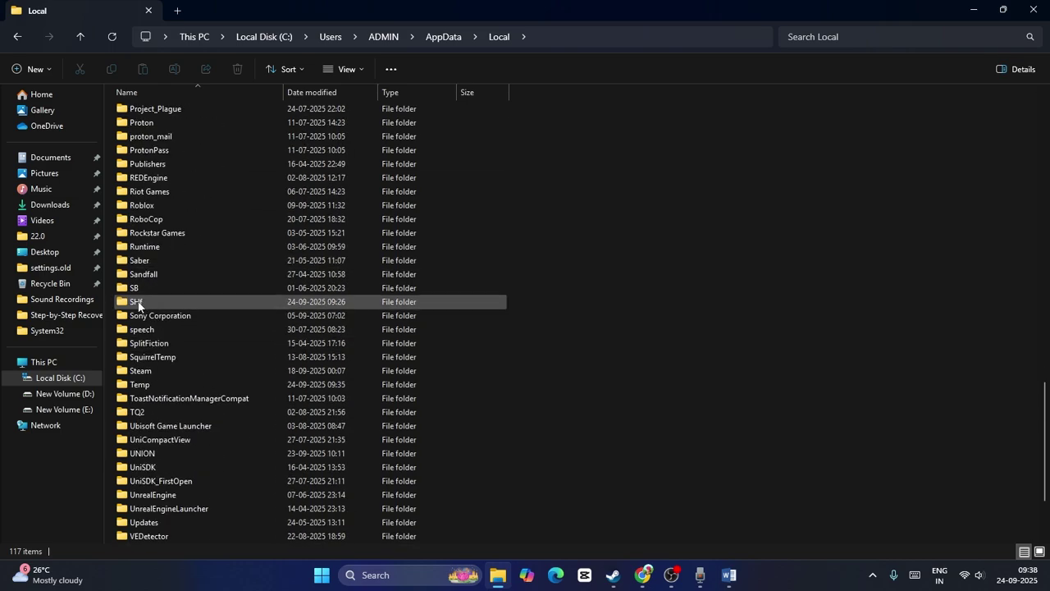
{"action": "left_click", "coordinate": [135, 302]}
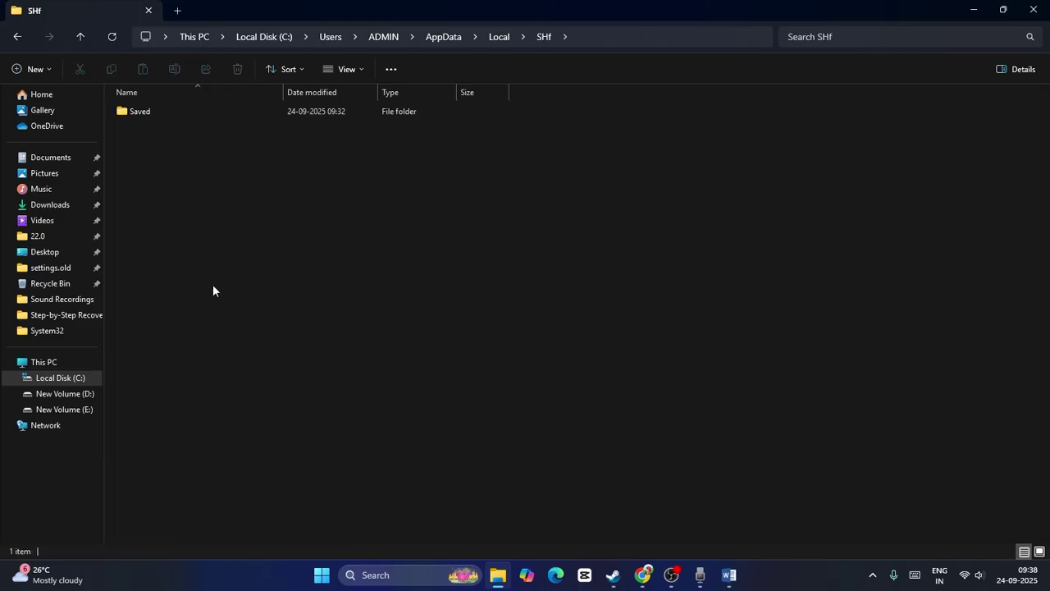
{"action": "double_click", "coordinate": [146, 110]}
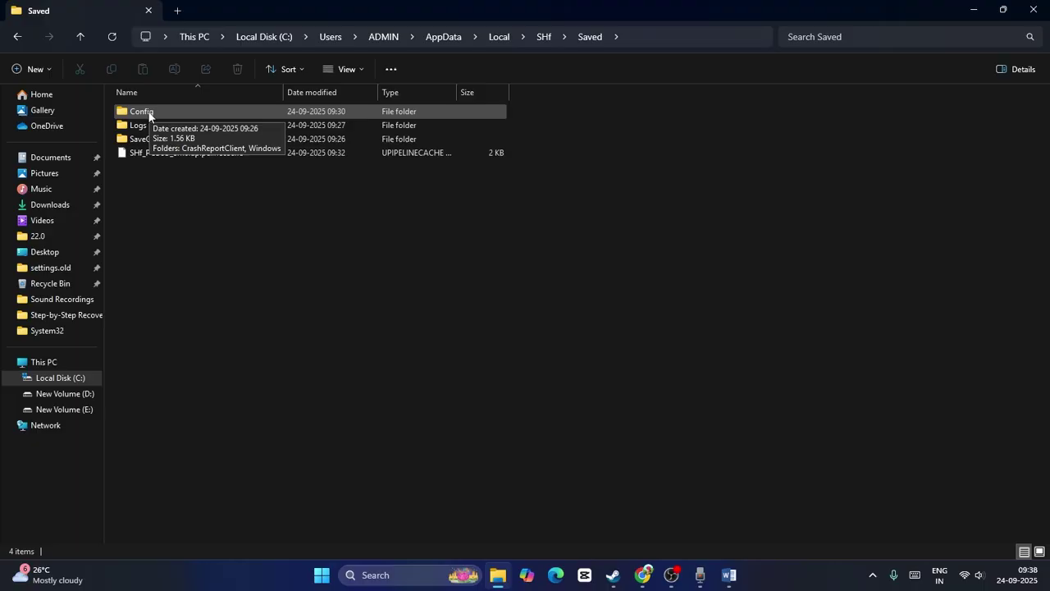
- Rename the Config folder inside SHf\Saved as Config.123
{"action": "right_click", "coordinate": [149, 115]}
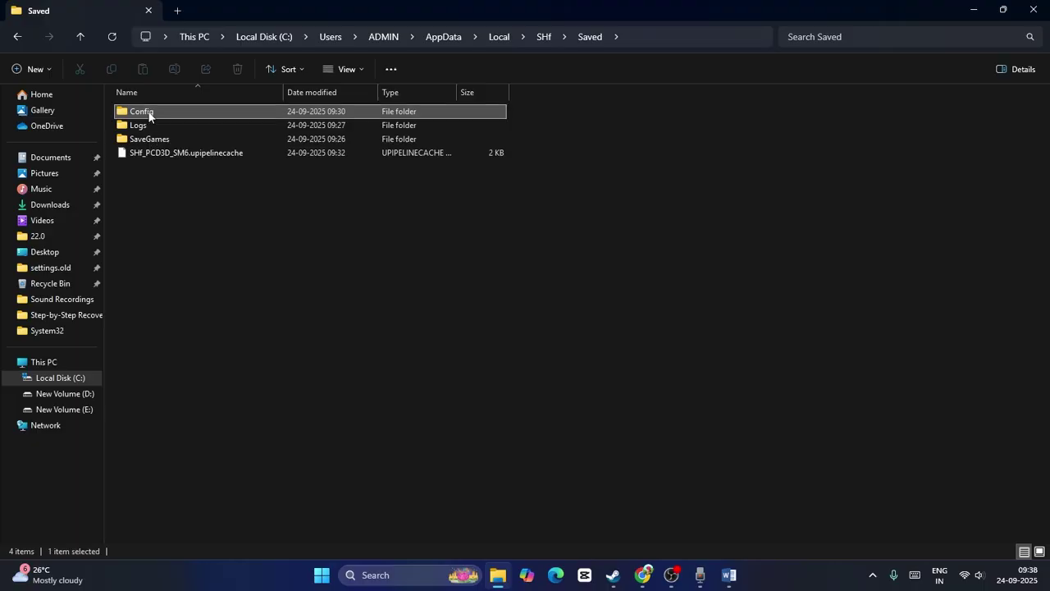
{"action": "left_click", "coordinate": [185, 408]}
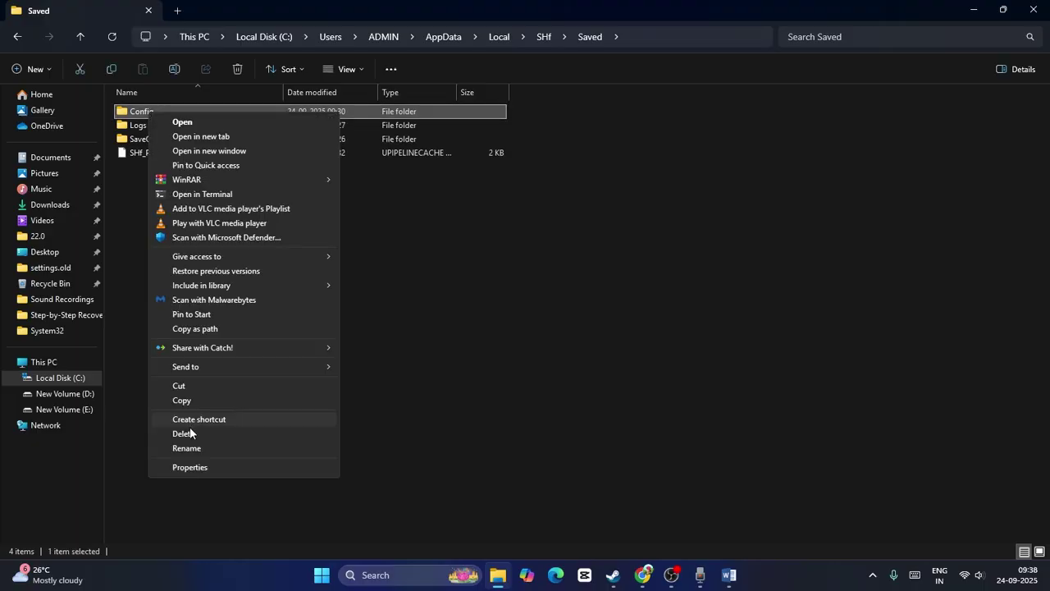
{"action": "left_click", "coordinate": [193, 445]}
{"action": "left_click", "coordinate": [161, 112]}
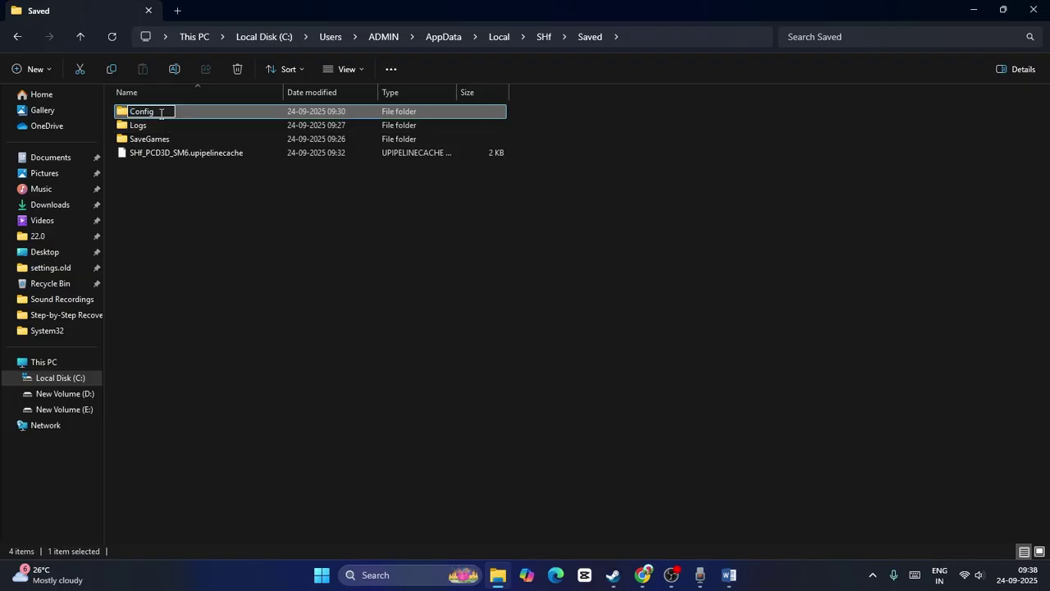
{"action": "type", "text": ".123"}
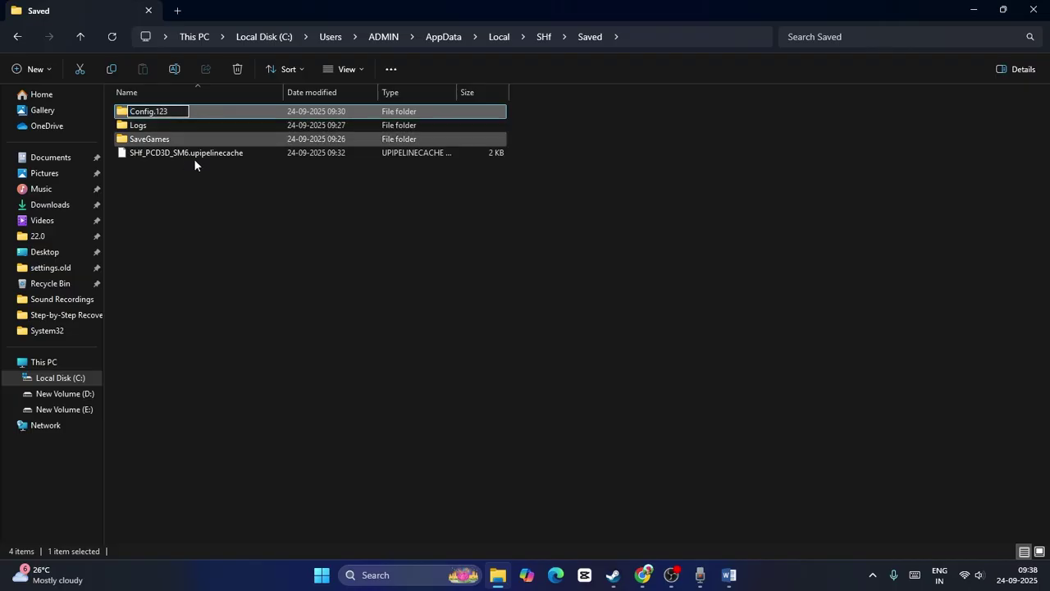
{"action": "left_click", "coordinate": [217, 218]}
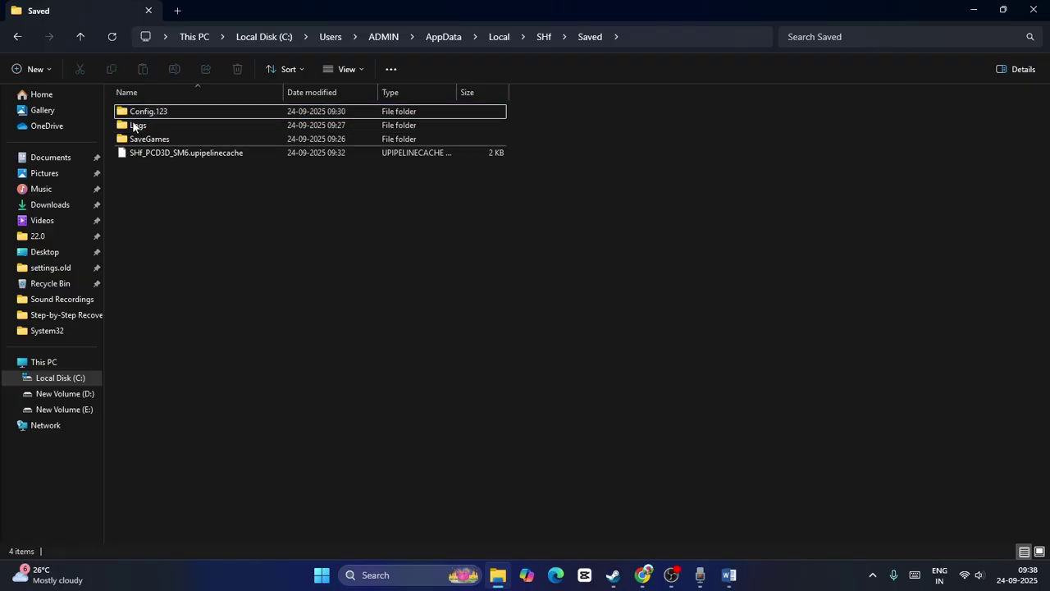
- Go back up to the Local folder and rename the SHf folder as SHf.123
{"action": "left_click", "coordinate": [81, 37]}
{"action": "left_click", "coordinate": [81, 37]}
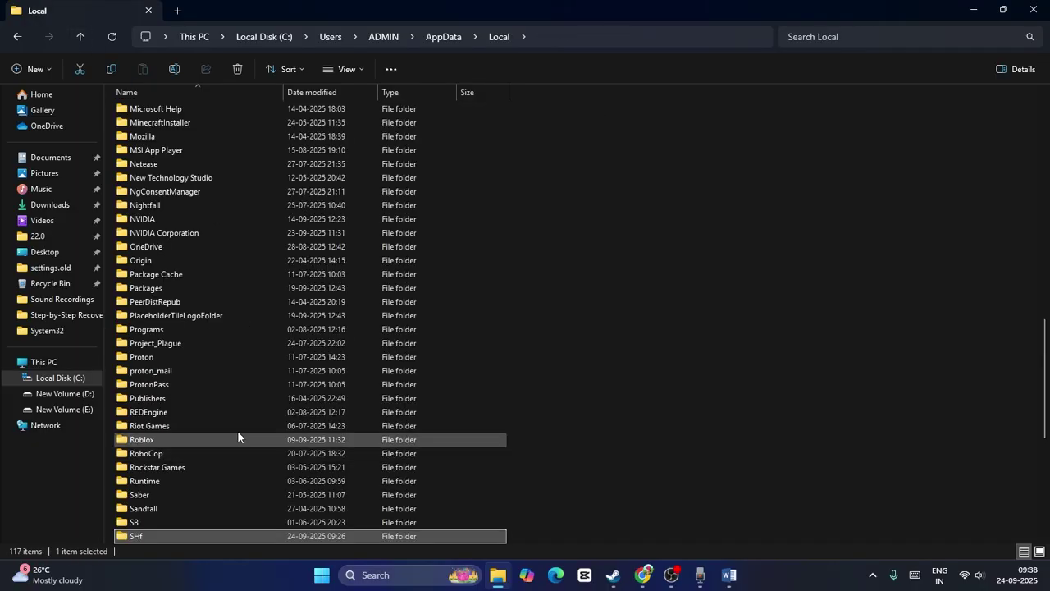
{"action": "scroll", "coordinate": [237, 430], "scroll_direction": "down", "scroll_amount": 2}
{"action": "right_click", "coordinate": [147, 453]}
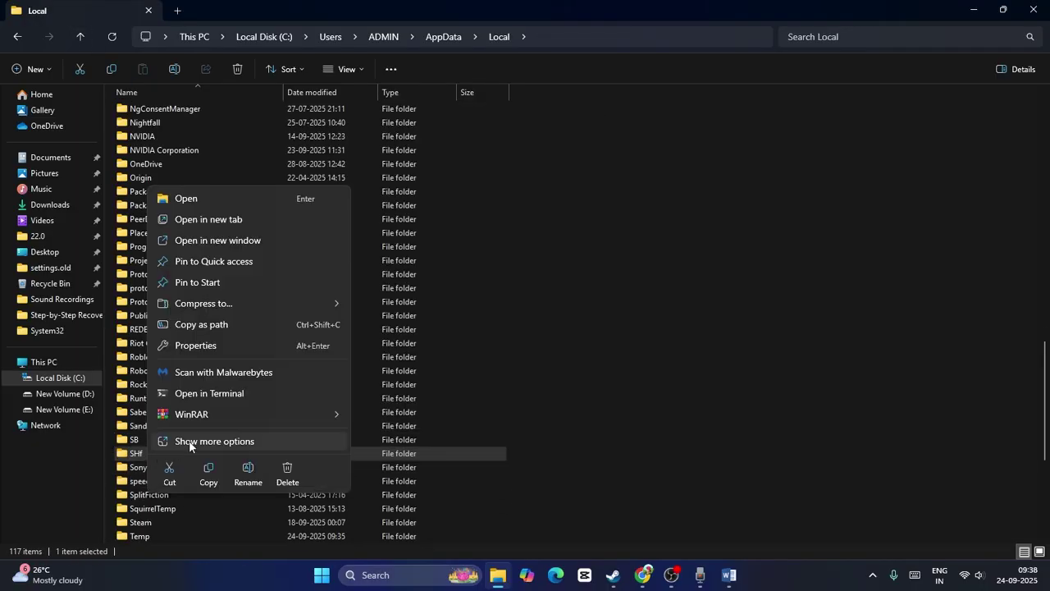
{"action": "left_click", "coordinate": [190, 440]}
{"action": "left_click", "coordinate": [185, 423]}
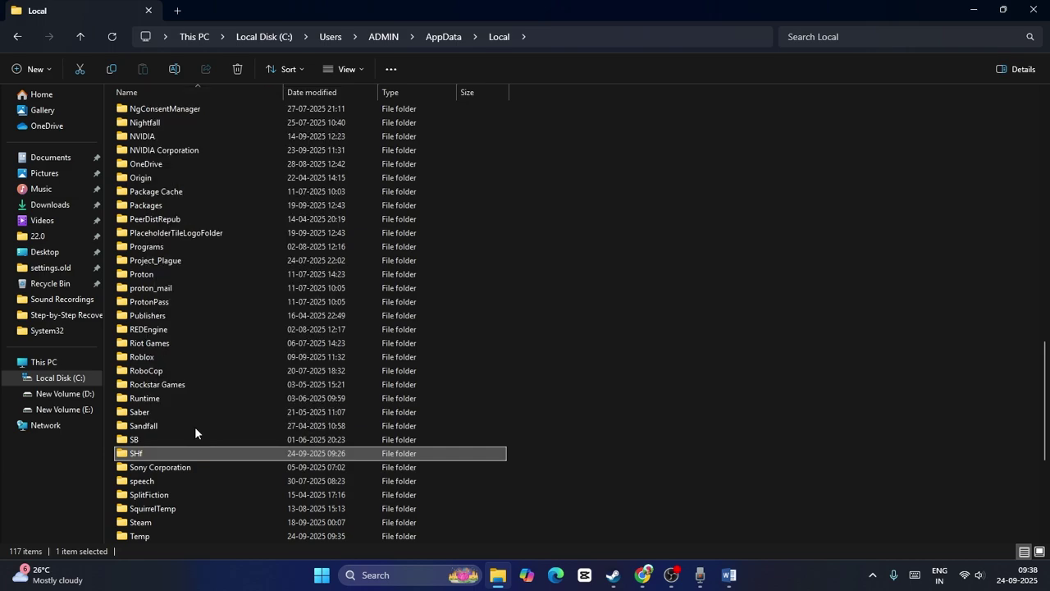
{"action": "left_click", "coordinate": [154, 453]}
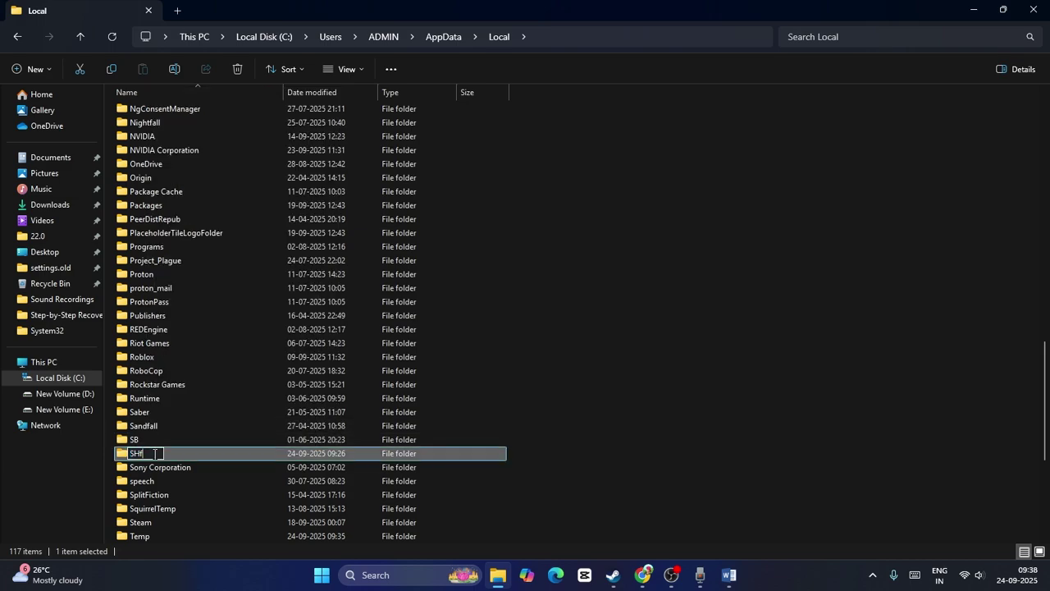
{"action": "type", "text": ".123"}
{"action": "key", "text": "Return"}
{"action": "left_click", "coordinate": [706, 378]}
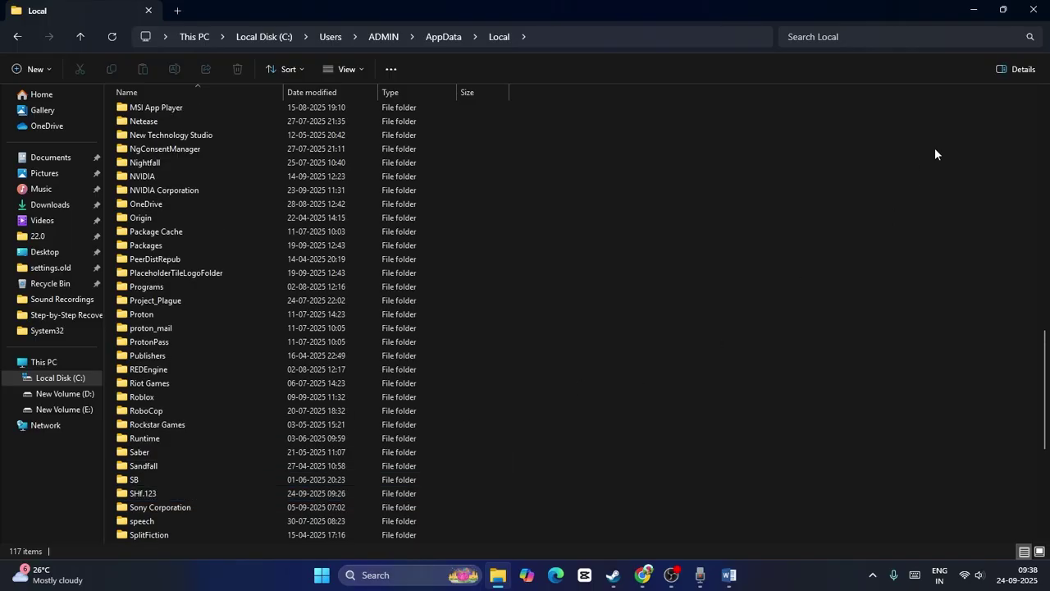
- Close File Explorer and review Step 3 on clean graphics driver installation in the Word document
{"action": "left_click", "coordinate": [1033, 12]}
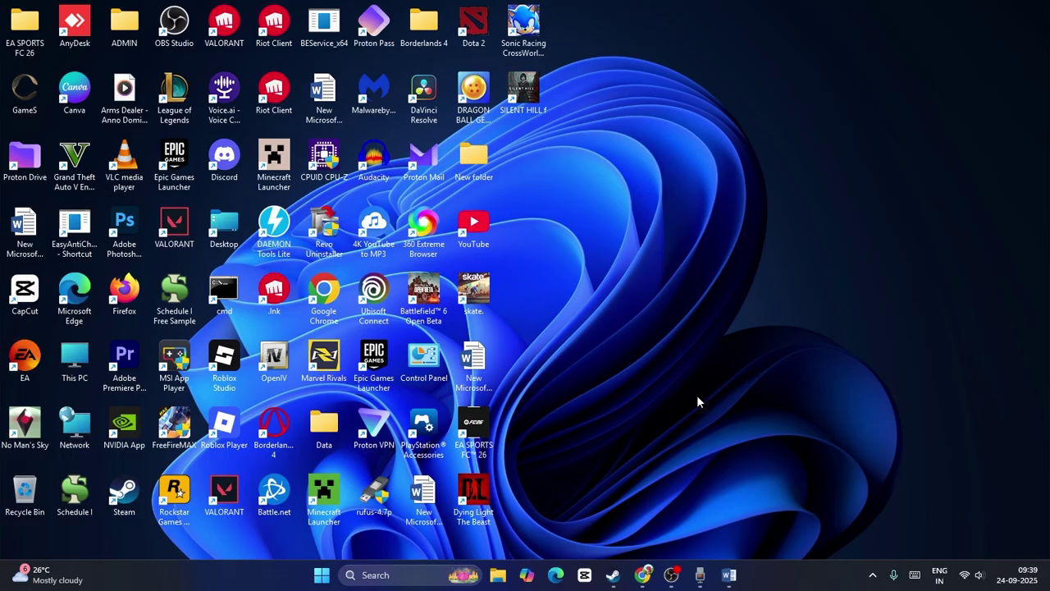
{"action": "left_click", "coordinate": [729, 575]}
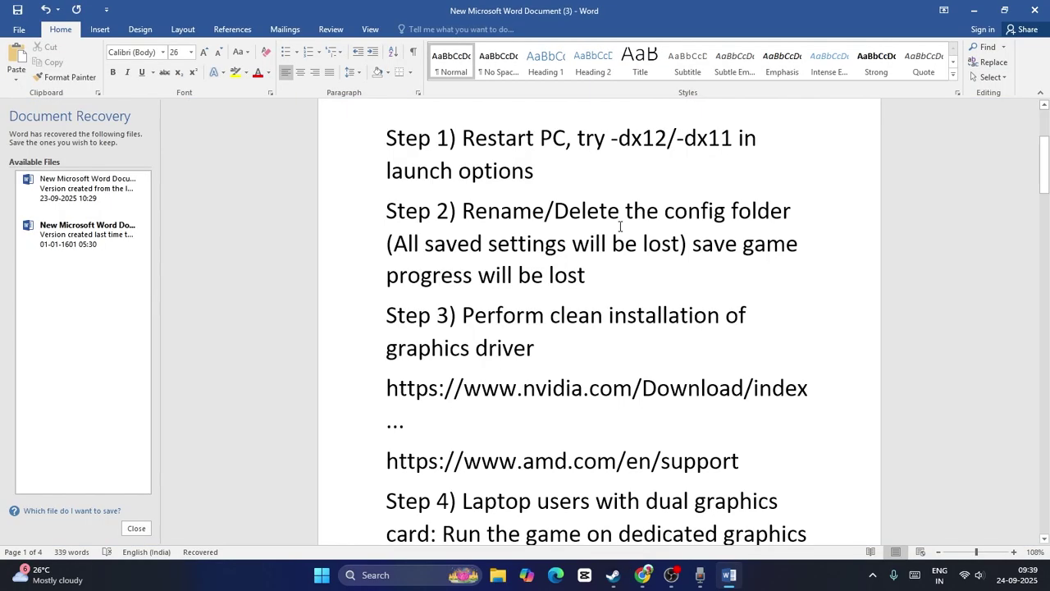
{"action": "scroll", "coordinate": [619, 227], "scroll_direction": "down", "scroll_amount": 2}
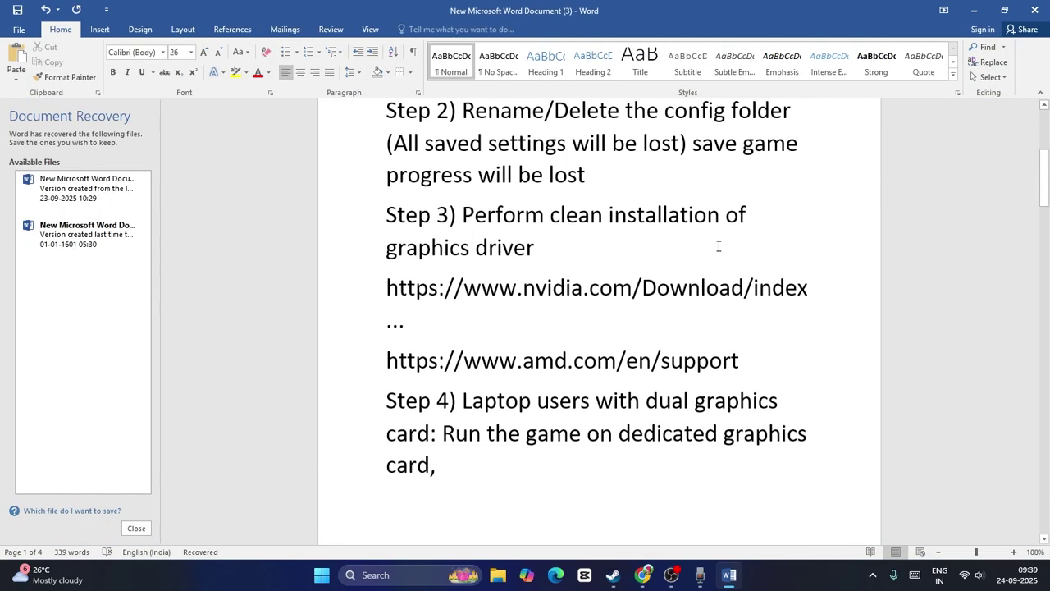
{"action": "scroll", "coordinate": [717, 245], "scroll_direction": "down", "scroll_amount": 1}
{"action": "scroll", "coordinate": [718, 244], "scroll_direction": "down", "scroll_amount": 1}
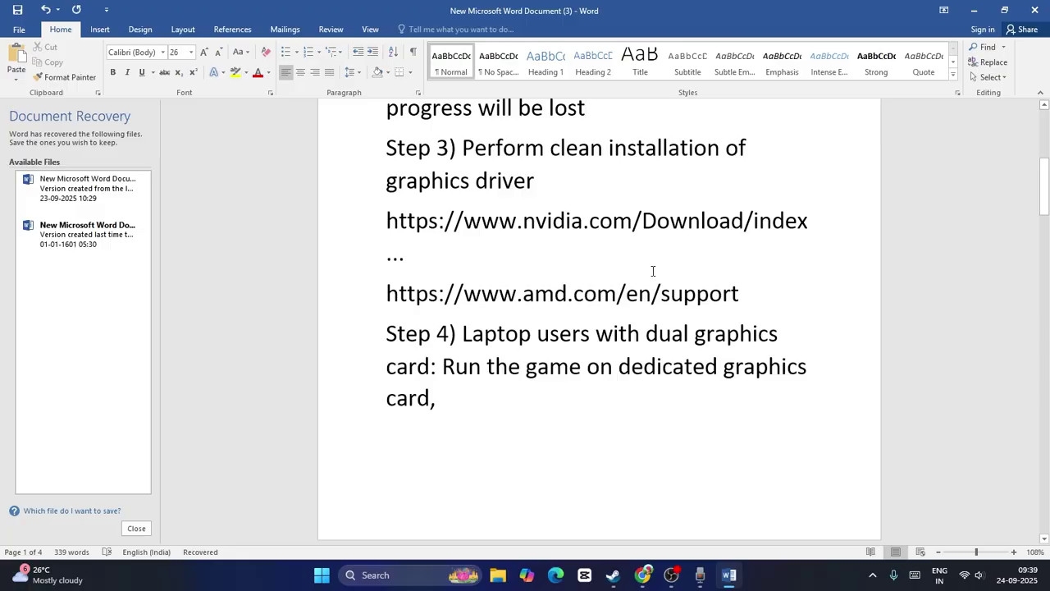
{"action": "left_click", "coordinate": [974, 10]}
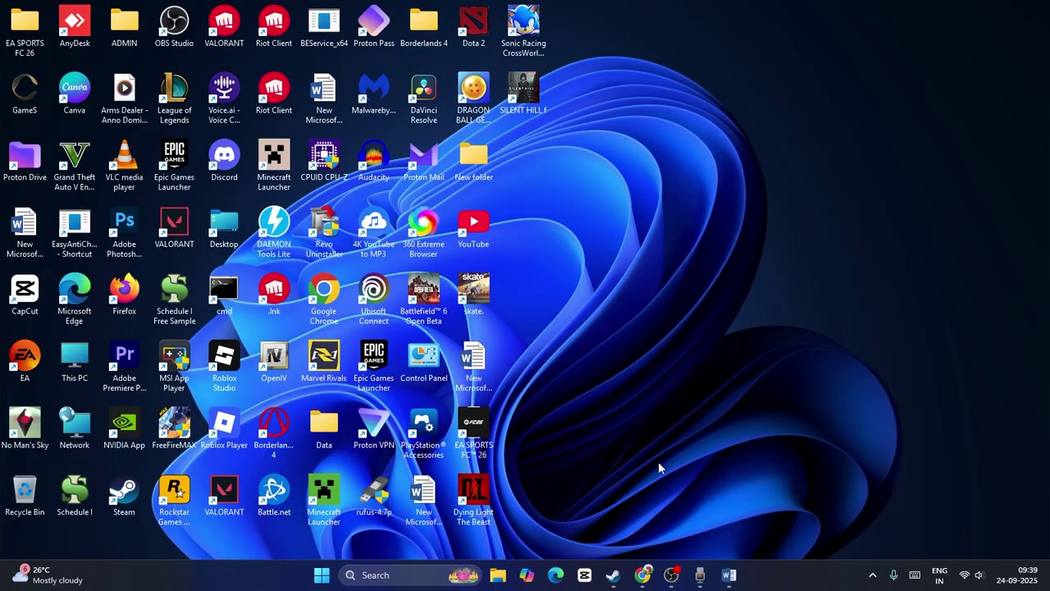
- Switch to Chrome, find NVIDIA drivers for the GeForce RTX 5090 Laptop GPU on Windows 11, and check the GeForce Game Ready Driver's version
{"action": "left_click", "coordinate": [643, 575]}
{"action": "scroll", "coordinate": [487, 272], "scroll_direction": "down", "scroll_amount": 2}
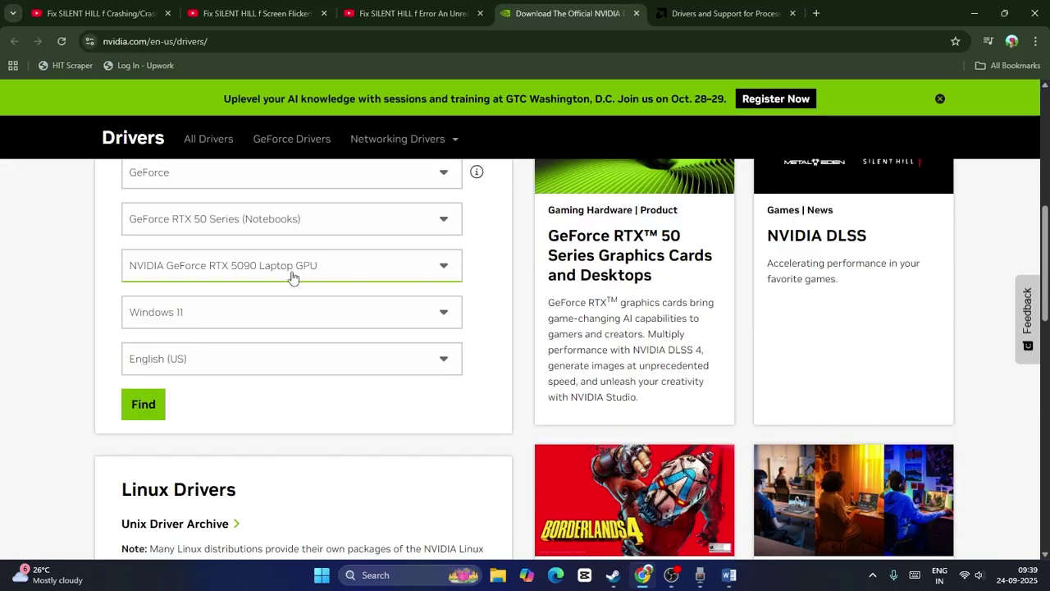
{"action": "scroll", "coordinate": [218, 353], "scroll_direction": "up", "scroll_amount": 1}
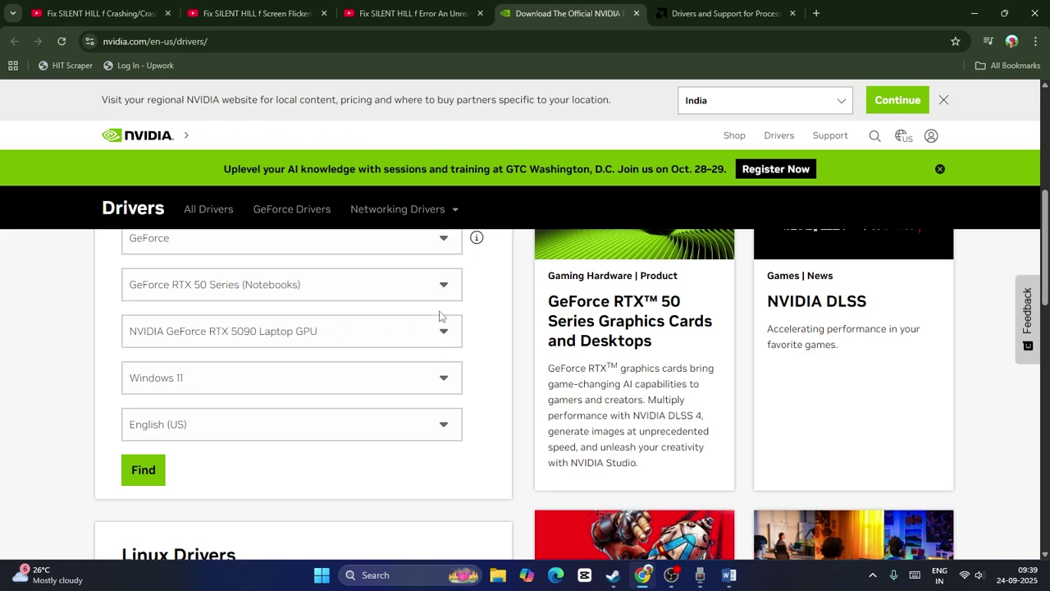
{"action": "scroll", "coordinate": [207, 367], "scroll_direction": "down", "scroll_amount": 2}
{"action": "left_click", "coordinate": [145, 338]}
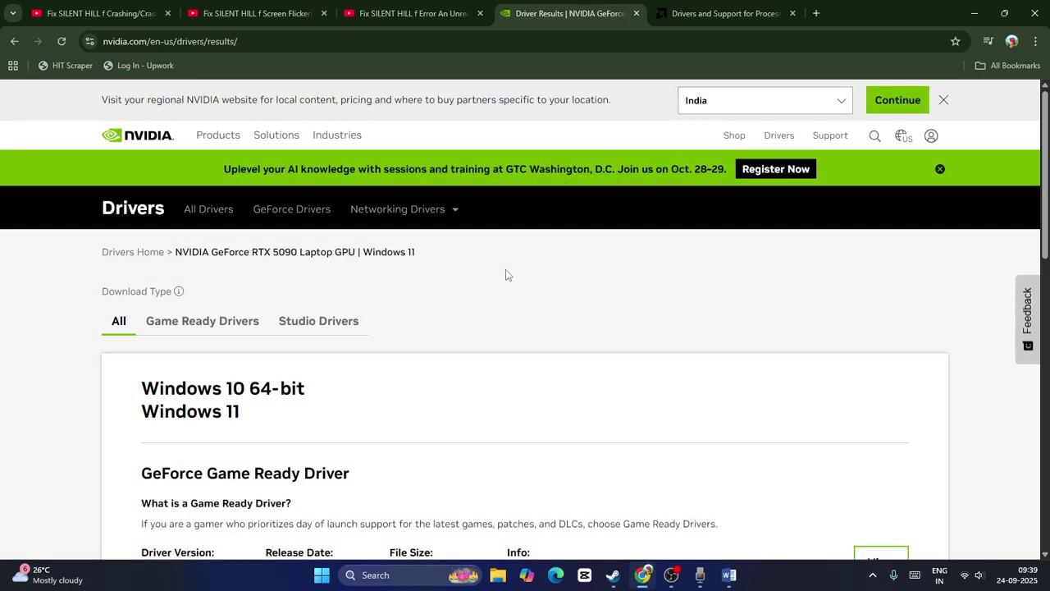
{"action": "scroll", "coordinate": [743, 276], "scroll_direction": "down", "scroll_amount": 3}
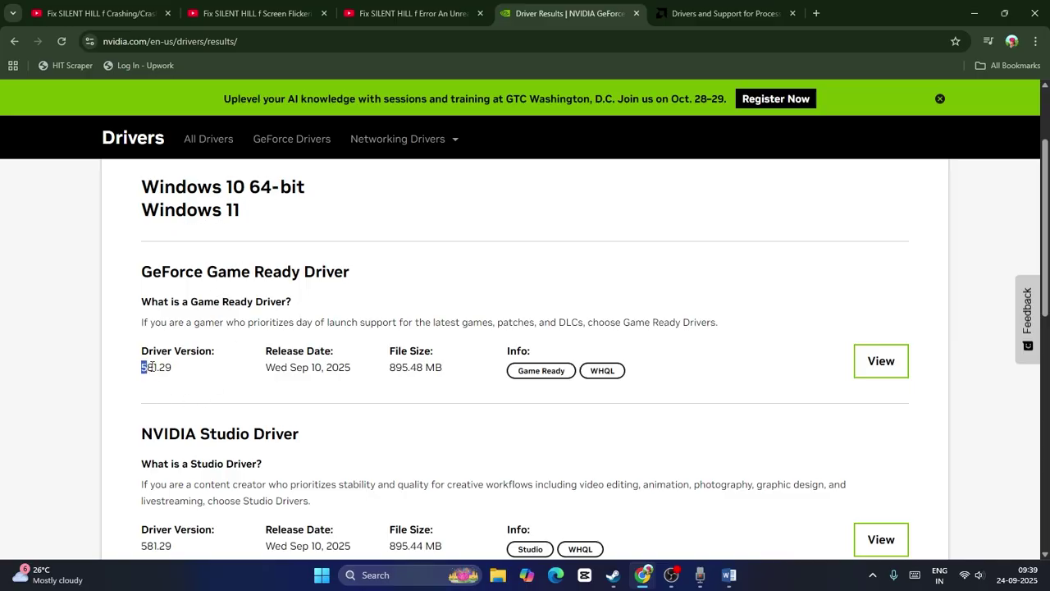
{"action": "left_click_drag", "start_coordinate": [151, 367], "coordinate": [173, 368]}
- Look up AMD drivers for Graphics, Radeon RX, Radeon RX 5000 Series, AMD Radeon RX 5700 on the AMD support page
{"action": "left_click", "coordinate": [722, 14]}
{"action": "scroll", "coordinate": [345, 310], "scroll_direction": "down", "scroll_amount": 6}
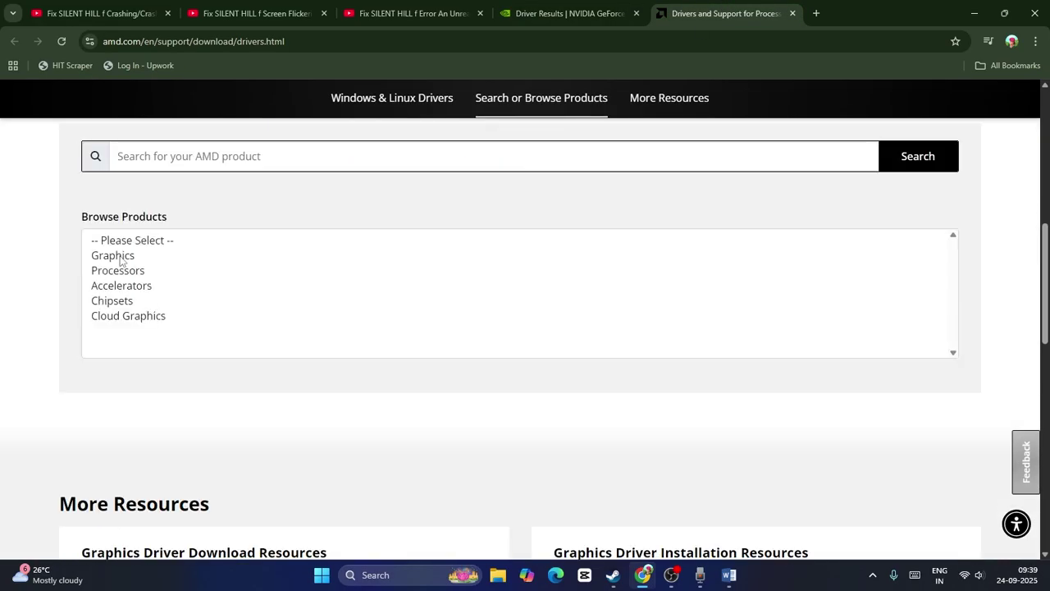
{"action": "left_click", "coordinate": [121, 257]}
{"action": "left_click", "coordinate": [141, 318]}
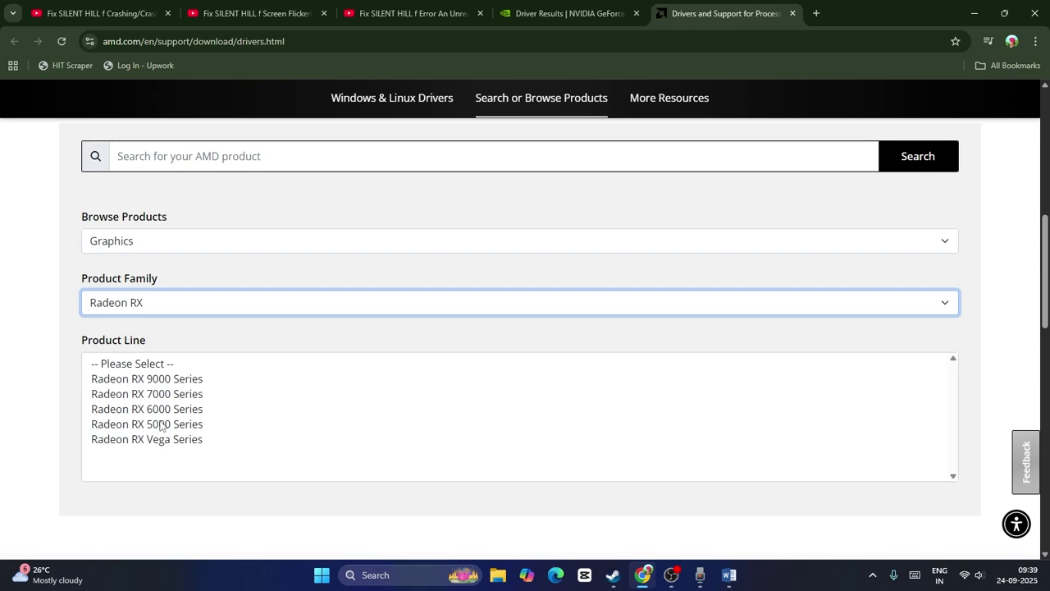
{"action": "left_click", "coordinate": [161, 425]}
{"action": "scroll", "coordinate": [205, 296], "scroll_direction": "down", "scroll_amount": 2}
{"action": "left_click", "coordinate": [197, 274]}
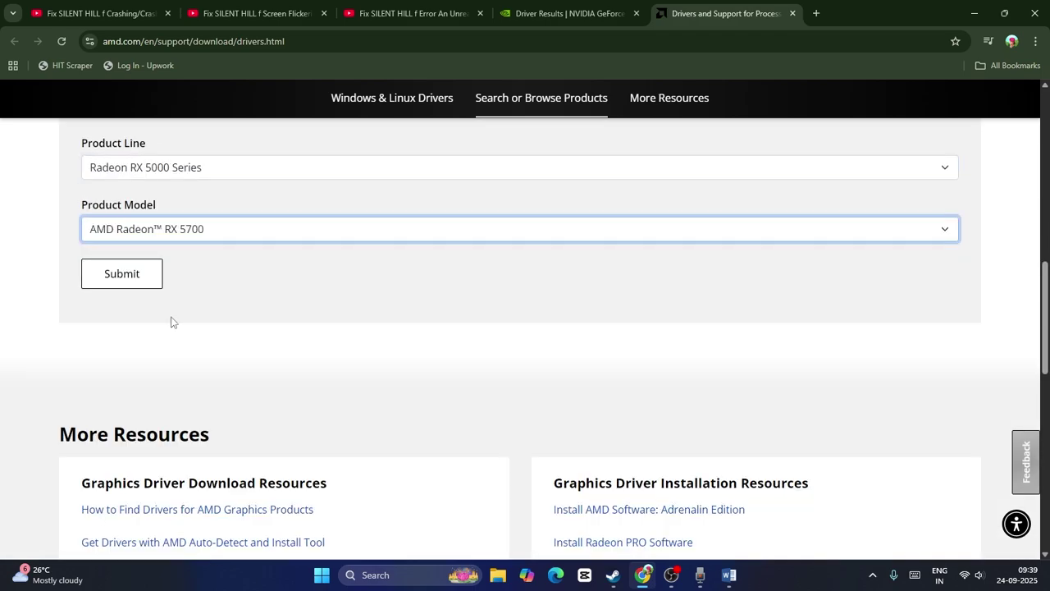
{"action": "left_click", "coordinate": [131, 283]}
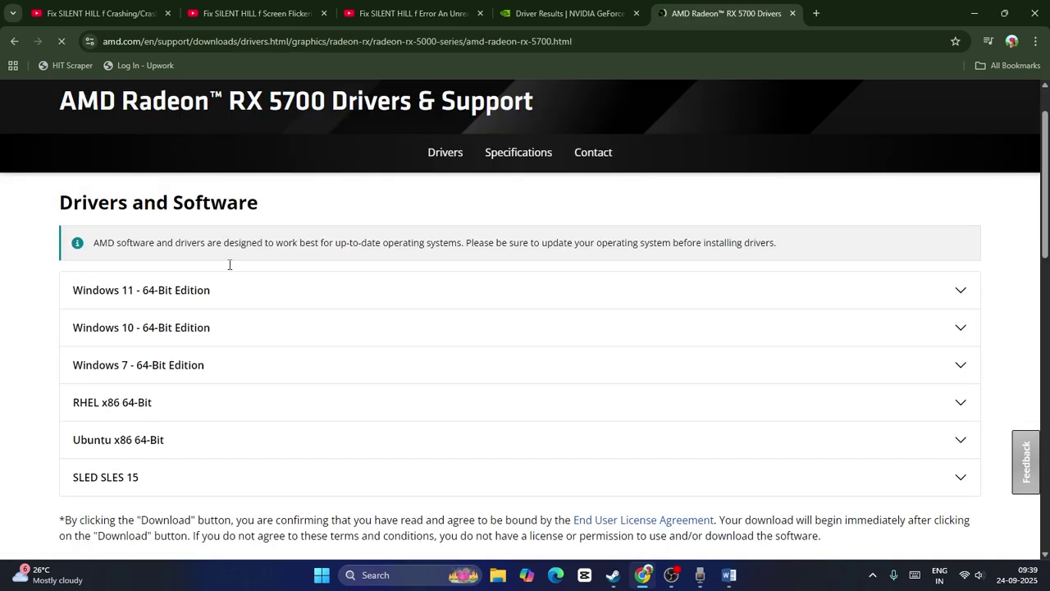
{"action": "scroll", "coordinate": [117, 235], "scroll_direction": "down", "scroll_amount": 1}
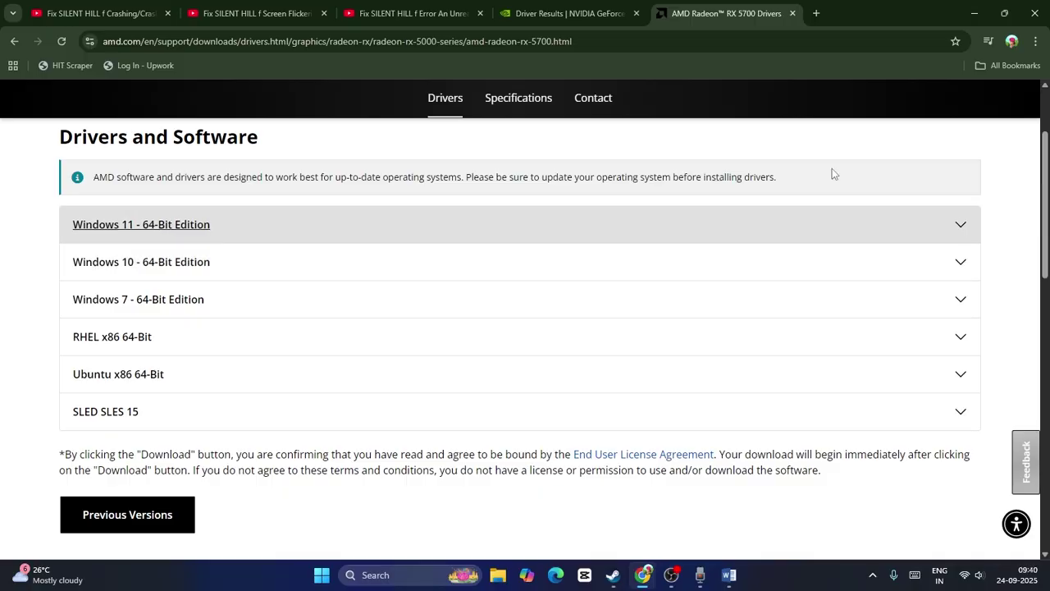
- Return to the Word document and read Step 4 about running the game on the dedicated graphics card
{"action": "left_click", "coordinate": [973, 13]}
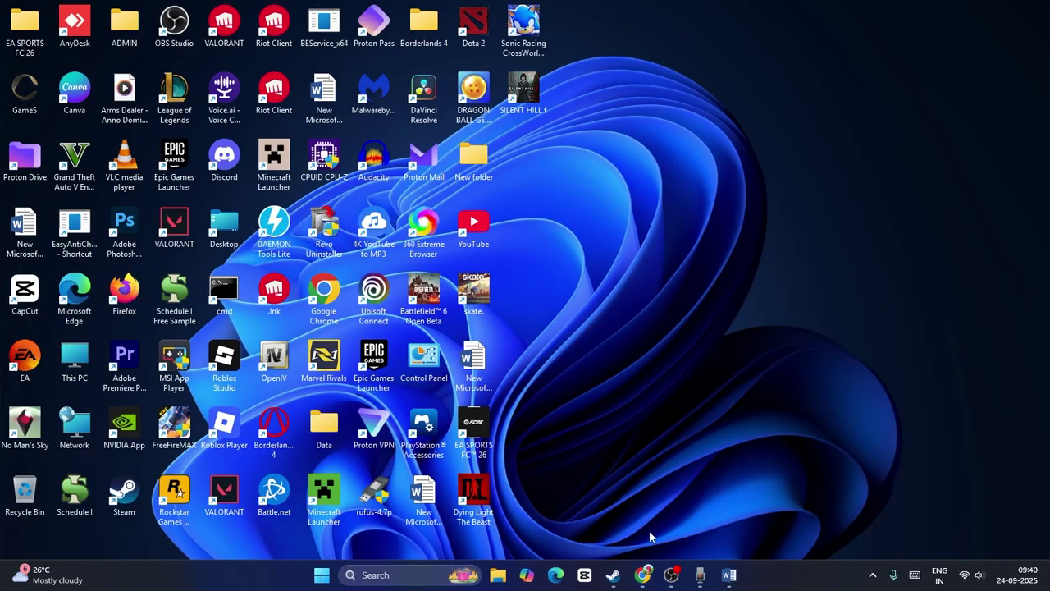
{"action": "left_click", "coordinate": [729, 575]}
{"action": "scroll", "coordinate": [564, 266], "scroll_direction": "down", "scroll_amount": 3}
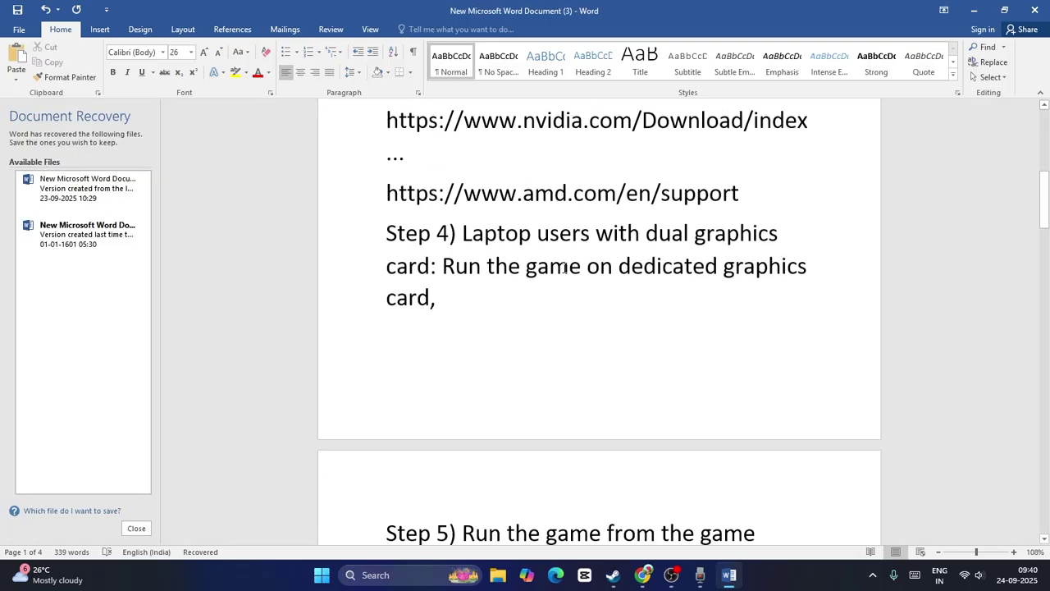
{"action": "left_click_drag", "start_coordinate": [464, 233], "coordinate": [504, 281]}
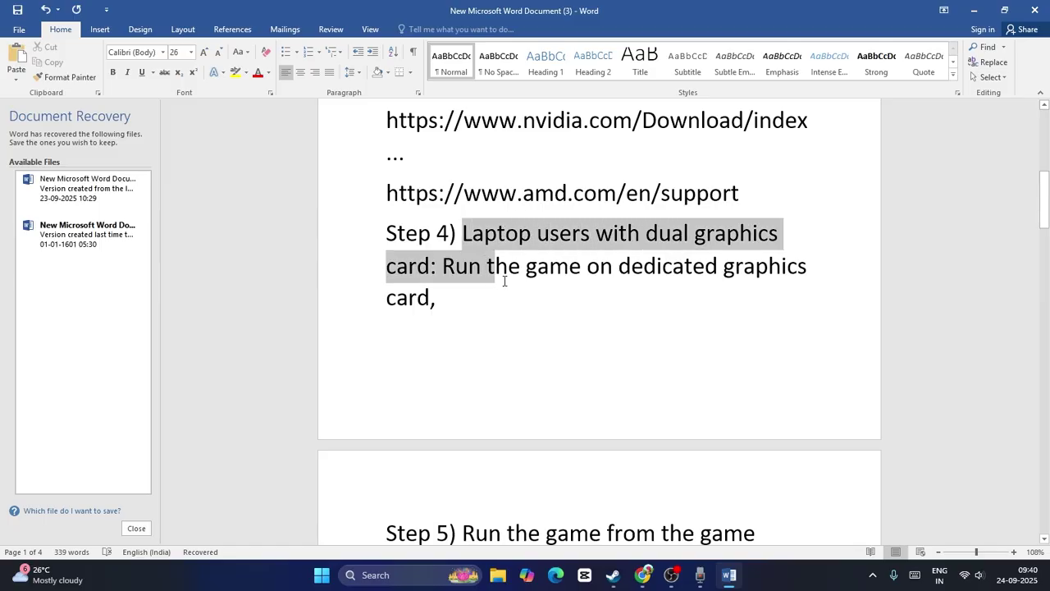
{"action": "left_click", "coordinate": [544, 343]}
{"action": "left_click", "coordinate": [974, 10]}
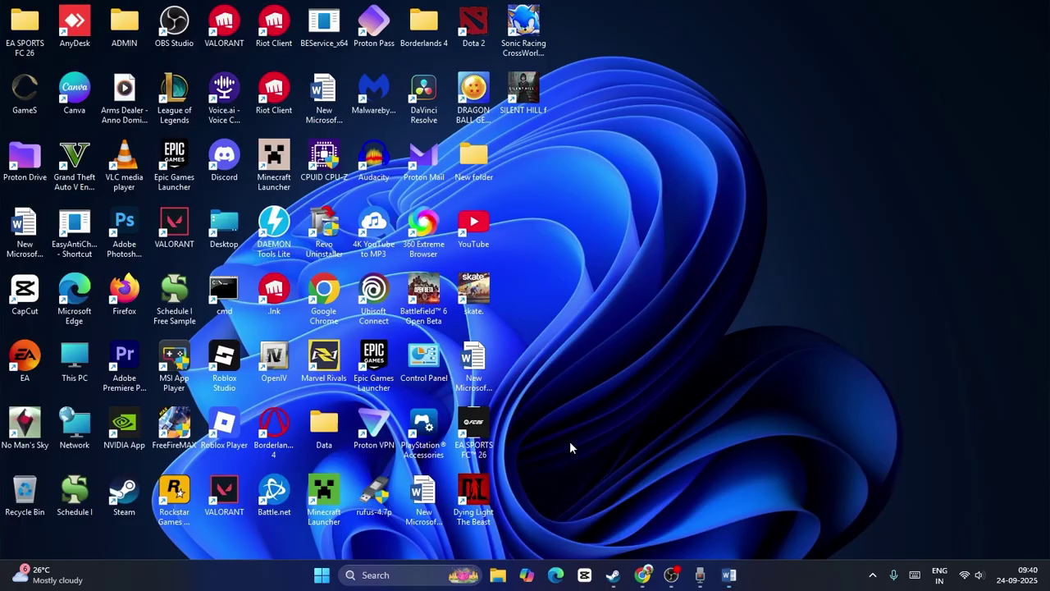
- Search Windows for "graphics settings" and open the Graphics settings page
{"action": "left_click", "coordinate": [395, 574]}
{"action": "type", "text": "g"}
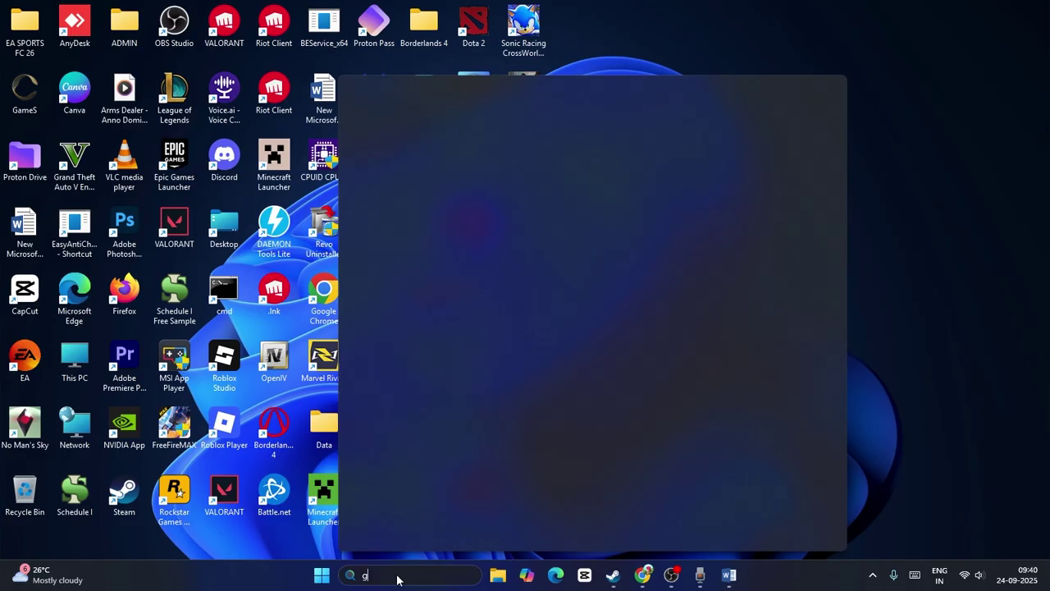
{"action": "type", "text": "raphics settings"}
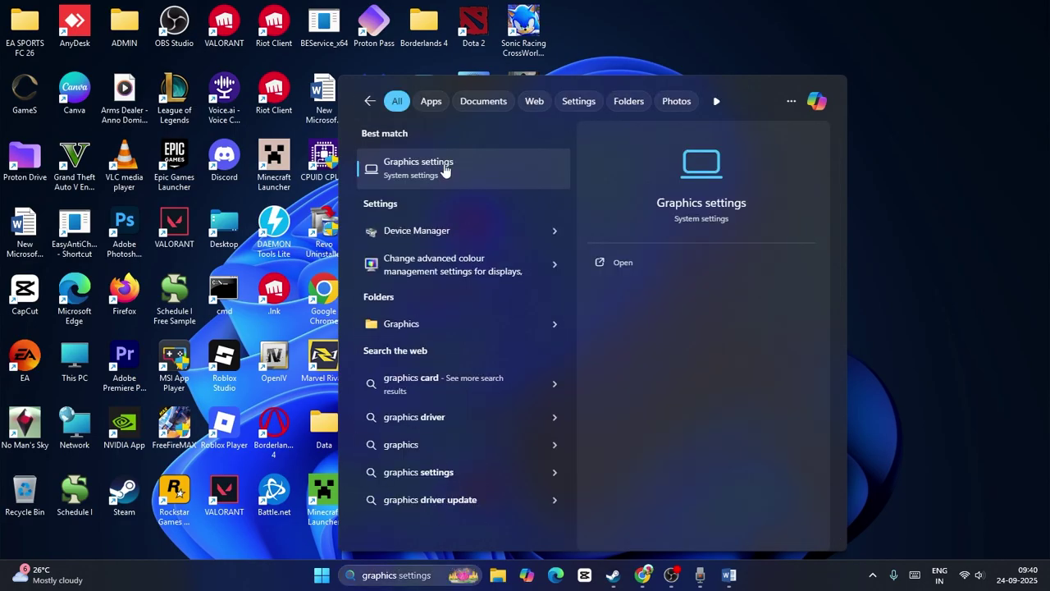
{"action": "left_click", "coordinate": [446, 169]}
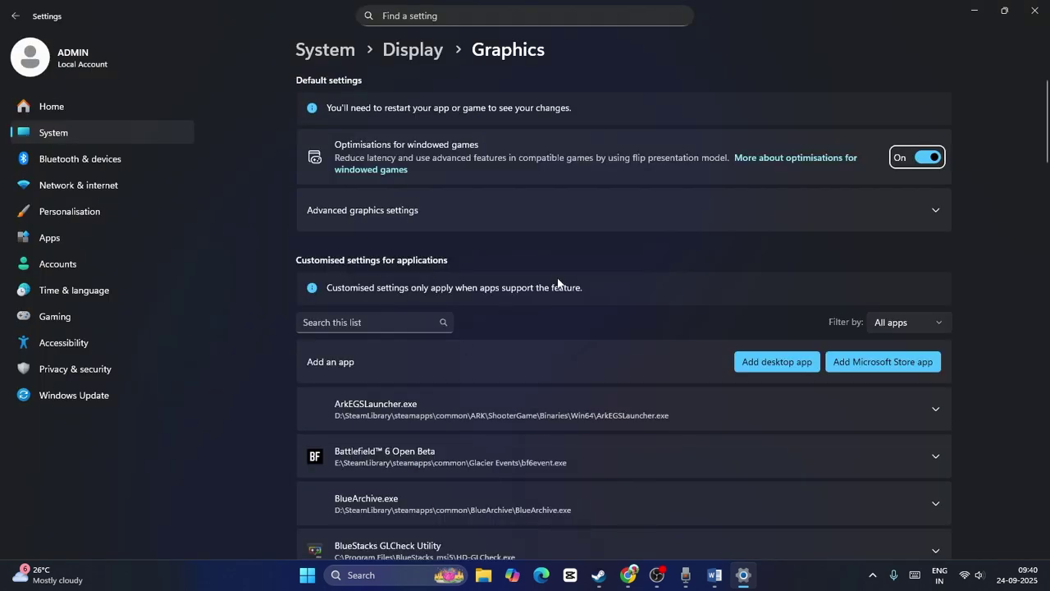
- Start adding a desktop app and look for the game's folder in E:\SteamLibrary\steamapps\common
{"action": "left_click", "coordinate": [774, 361]}
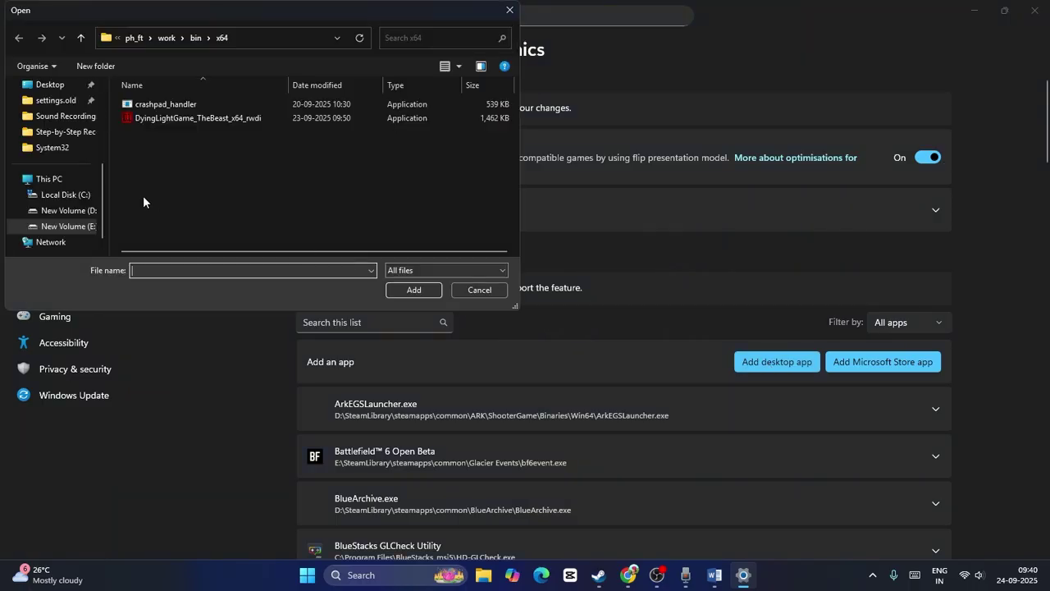
{"action": "left_click", "coordinate": [50, 179]}
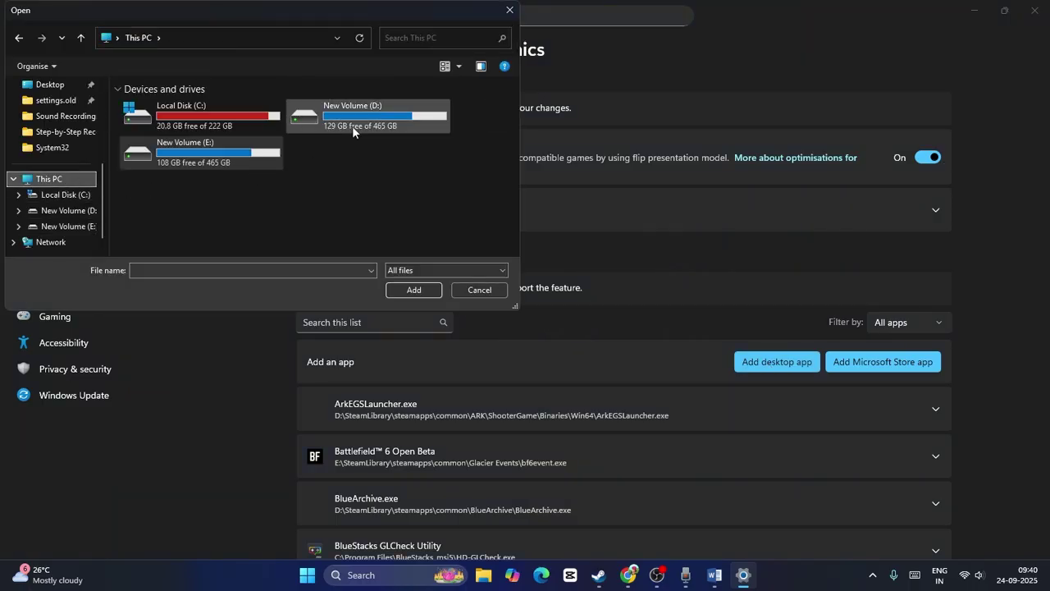
{"action": "double_click", "coordinate": [209, 156]}
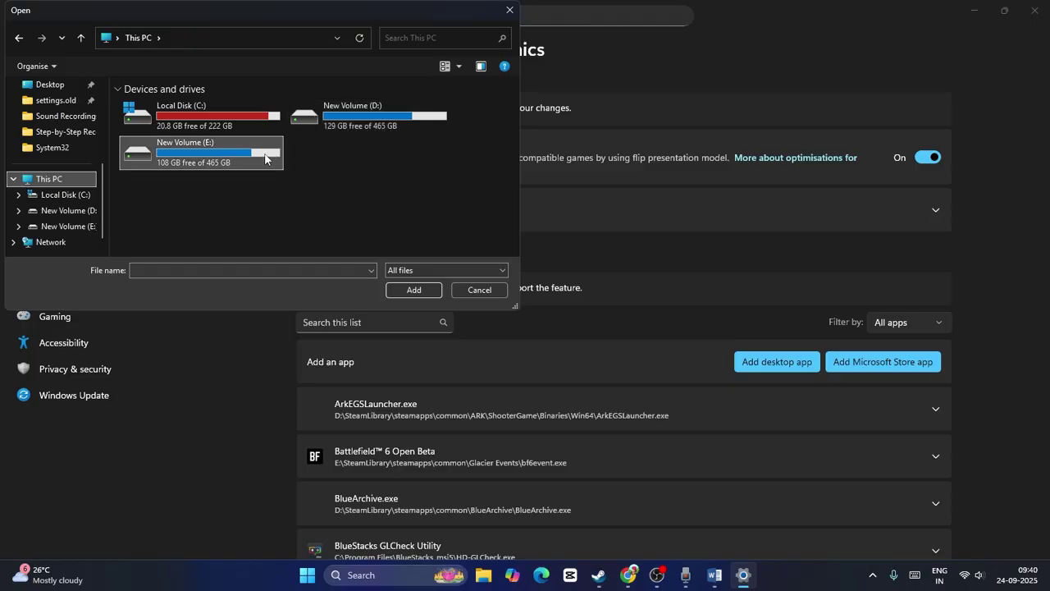
{"action": "double_click", "coordinate": [179, 142]}
{"action": "double_click", "coordinate": [173, 108]}
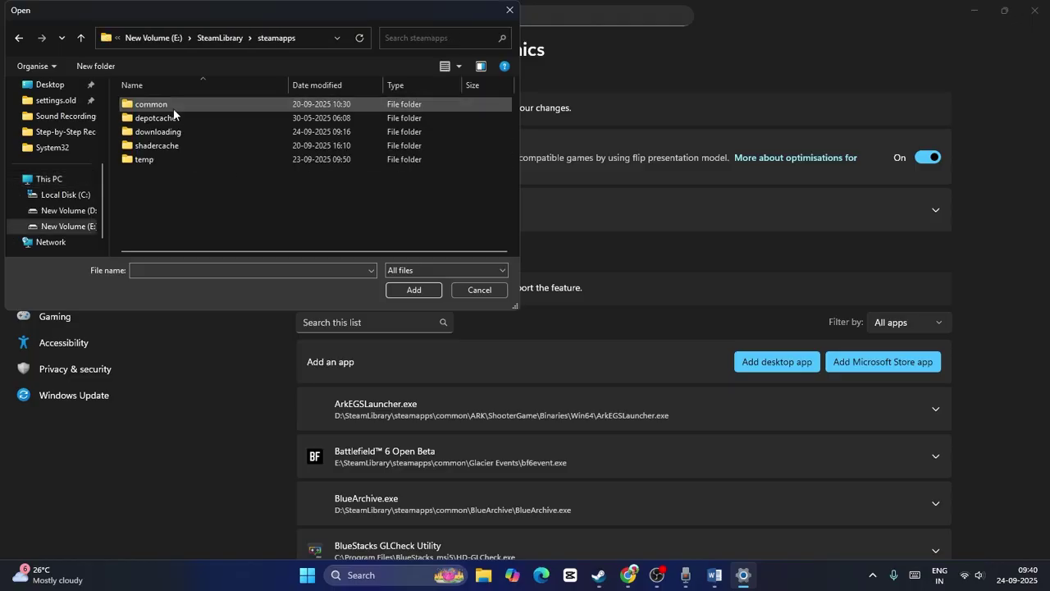
{"action": "double_click", "coordinate": [173, 108]}
{"action": "scroll", "coordinate": [193, 169], "scroll_direction": "down", "scroll_amount": 3}
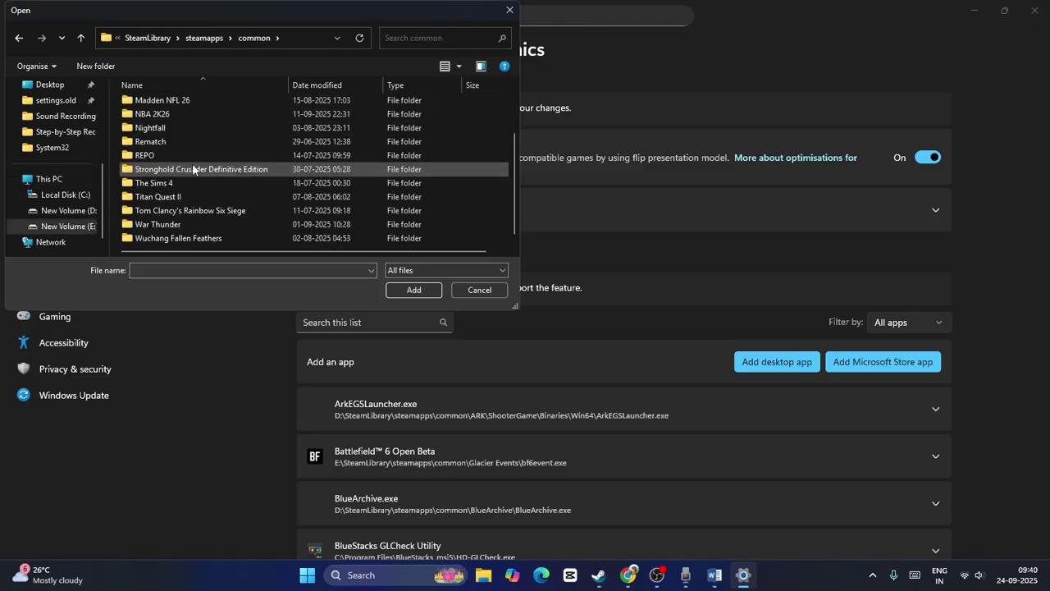
- Select the SHf application in D:\SteamLibrary\steamapps\common\SILENT HILL f, and cancel without adding it
{"action": "left_click", "coordinate": [78, 210]}
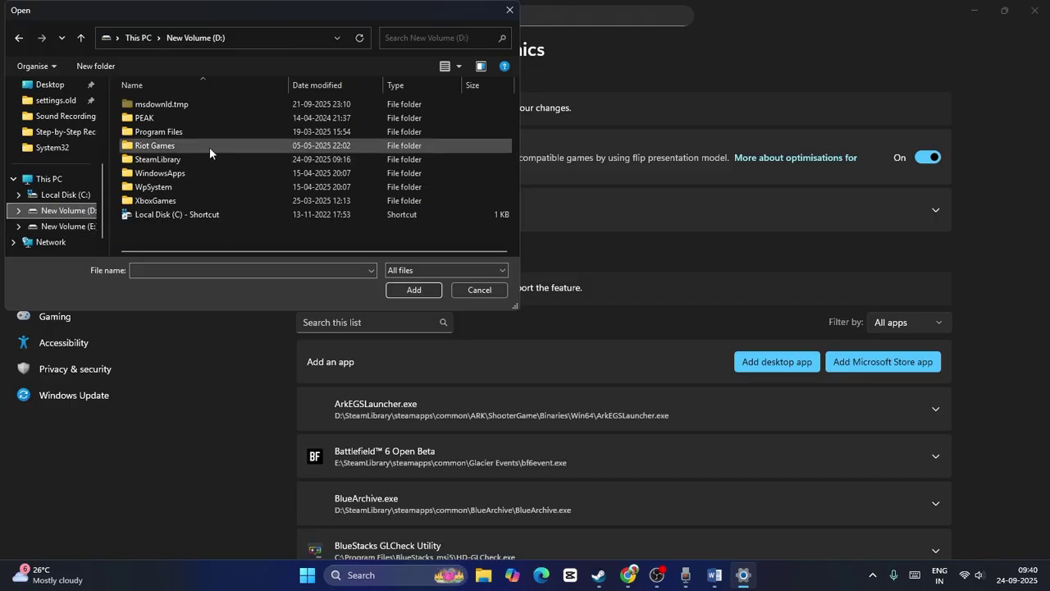
{"action": "double_click", "coordinate": [165, 159]}
{"action": "double_click", "coordinate": [164, 107]}
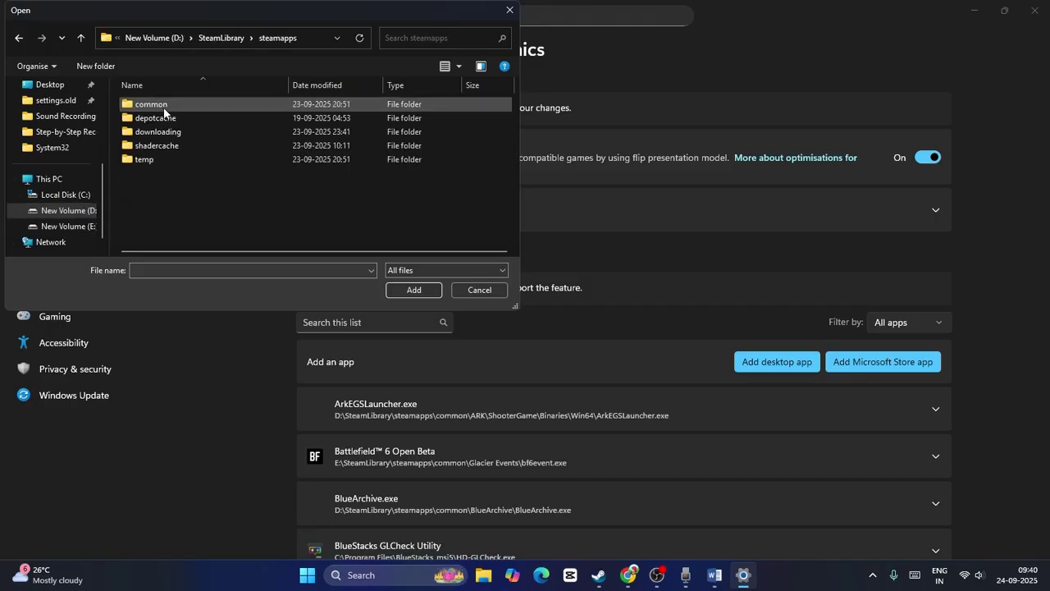
{"action": "double_click", "coordinate": [164, 105]}
{"action": "scroll", "coordinate": [182, 163], "scroll_direction": "down", "scroll_amount": 6}
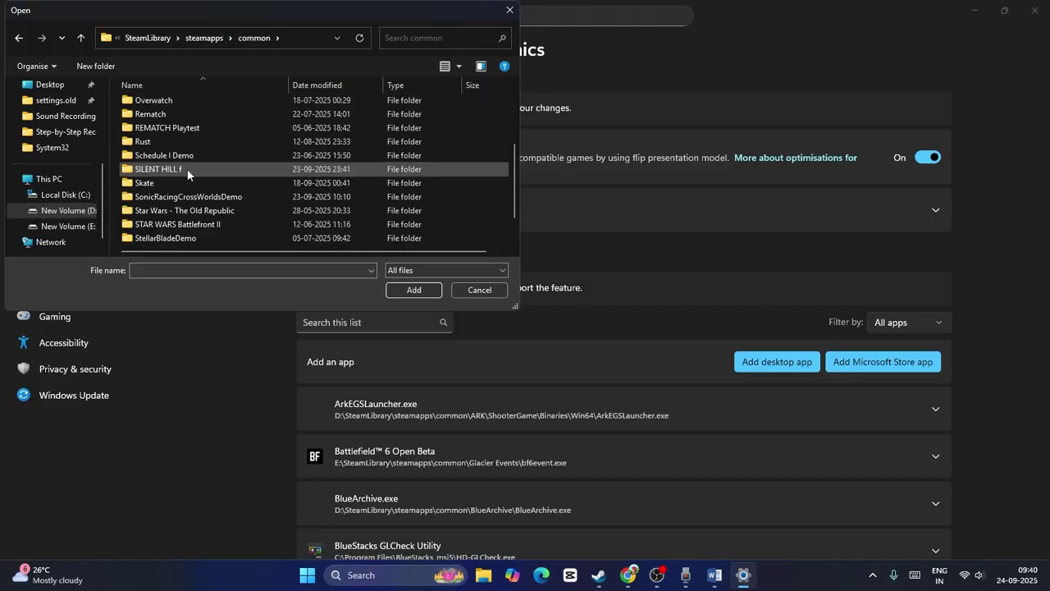
{"action": "double_click", "coordinate": [176, 168]}
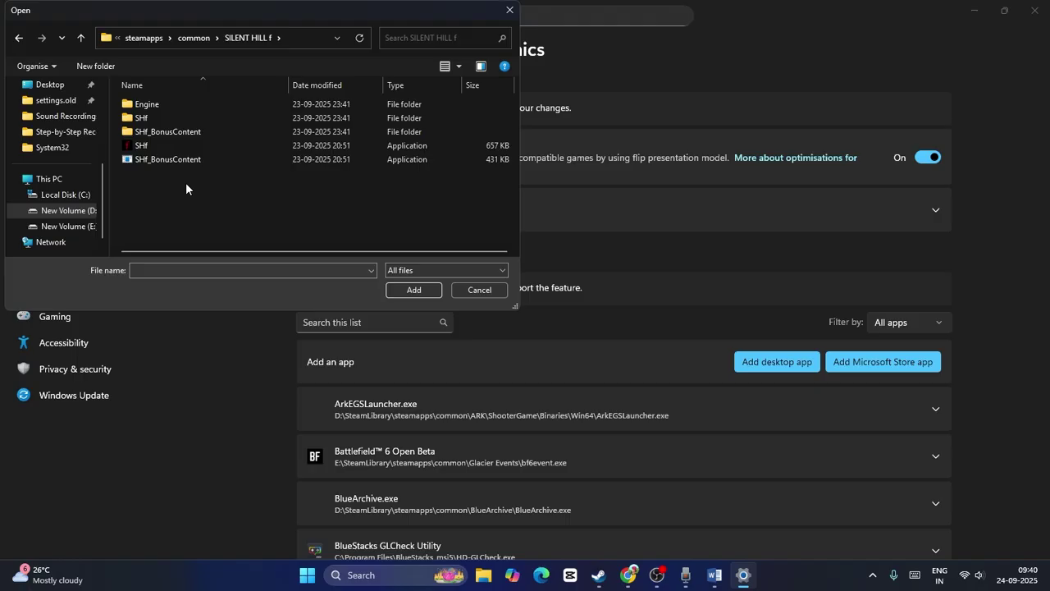
{"action": "left_click", "coordinate": [153, 146]}
{"action": "left_click", "coordinate": [478, 290]}
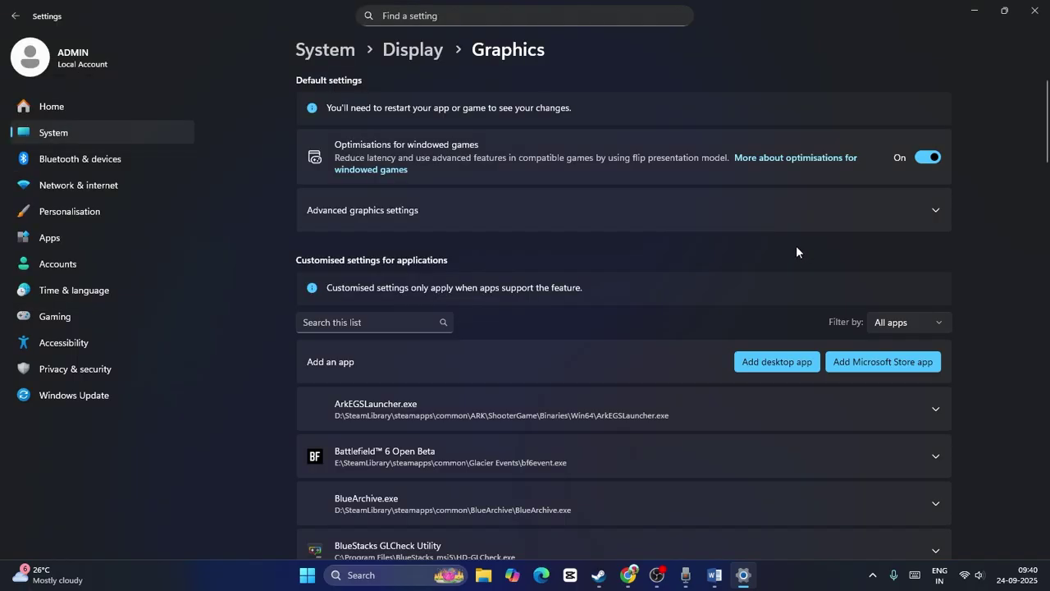
- Set the GPU preference of the listed SHf app to High Performance (NVIDIA GeForce GTX 1650 SUPER) and close Settings
{"action": "scroll", "coordinate": [793, 215], "scroll_direction": "down", "scroll_amount": 4}
{"action": "scroll", "coordinate": [785, 218], "scroll_direction": "down", "scroll_amount": 15}
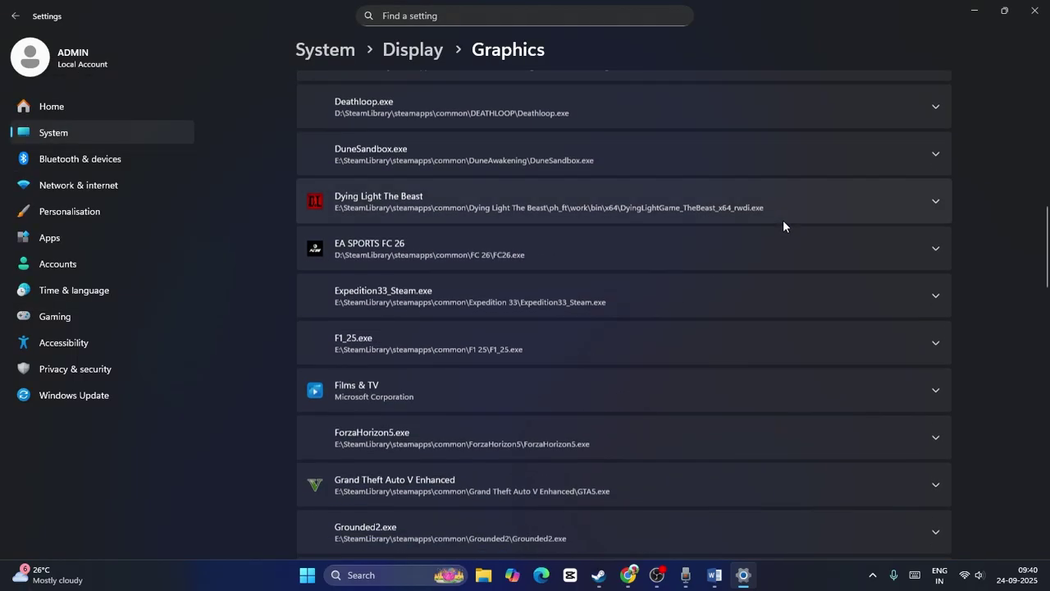
{"action": "scroll", "coordinate": [779, 229], "scroll_direction": "down", "scroll_amount": 14}
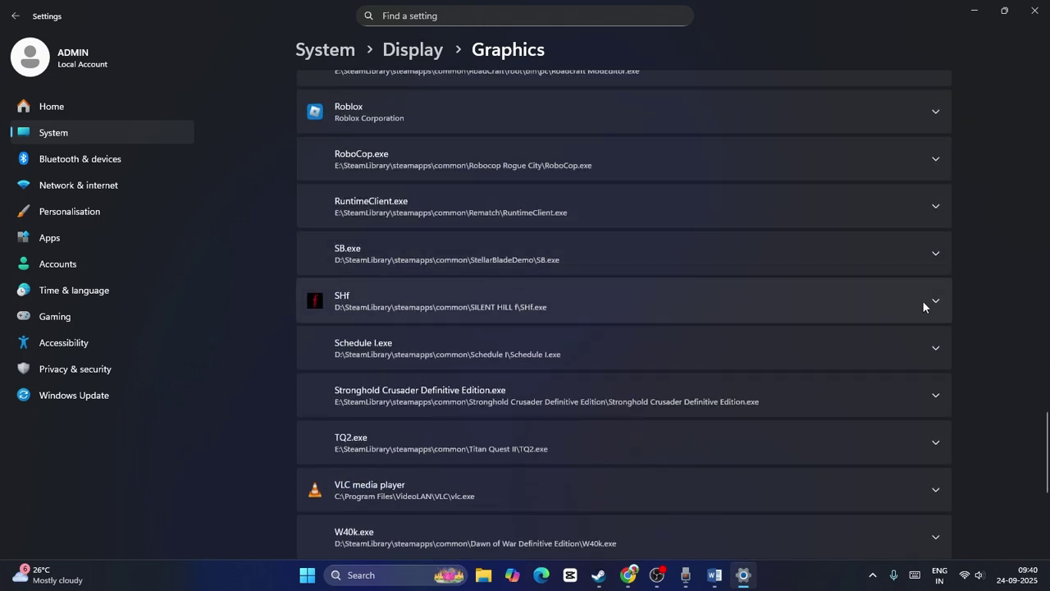
{"action": "left_click", "coordinate": [922, 300]}
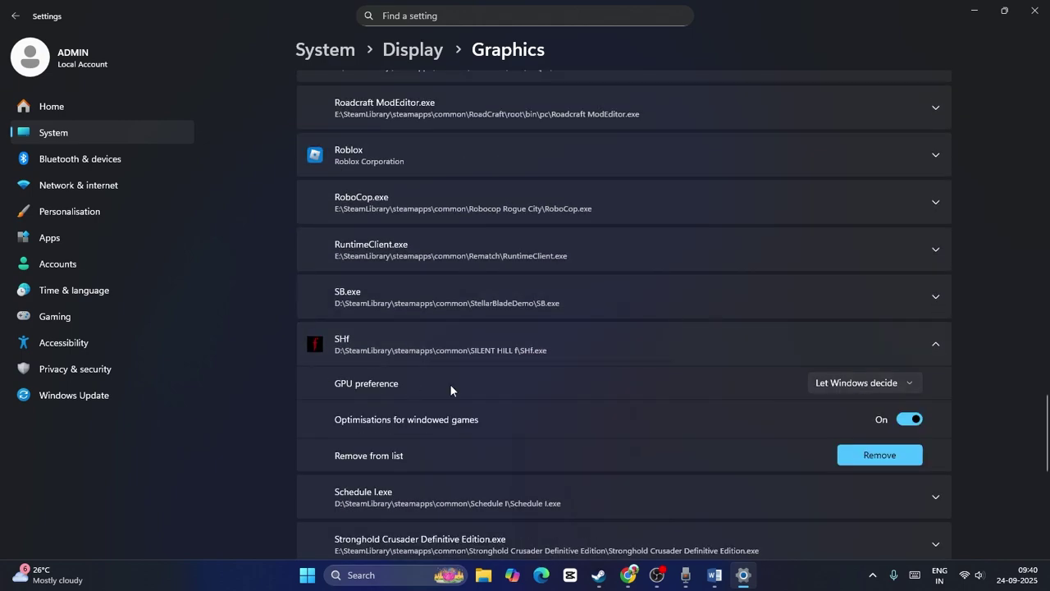
{"action": "left_click", "coordinate": [908, 382]}
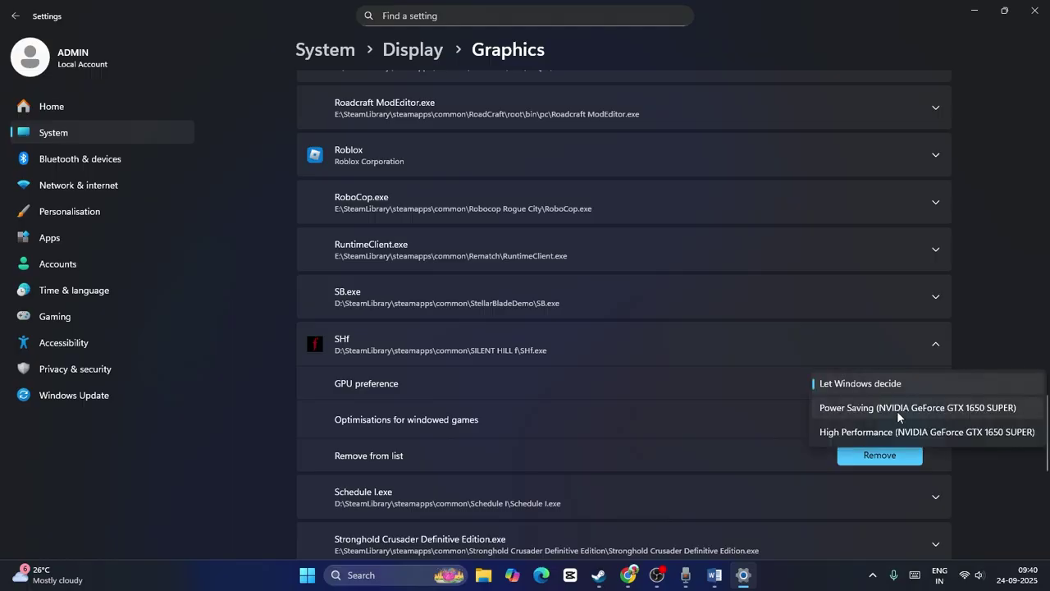
{"action": "left_click", "coordinate": [893, 429]}
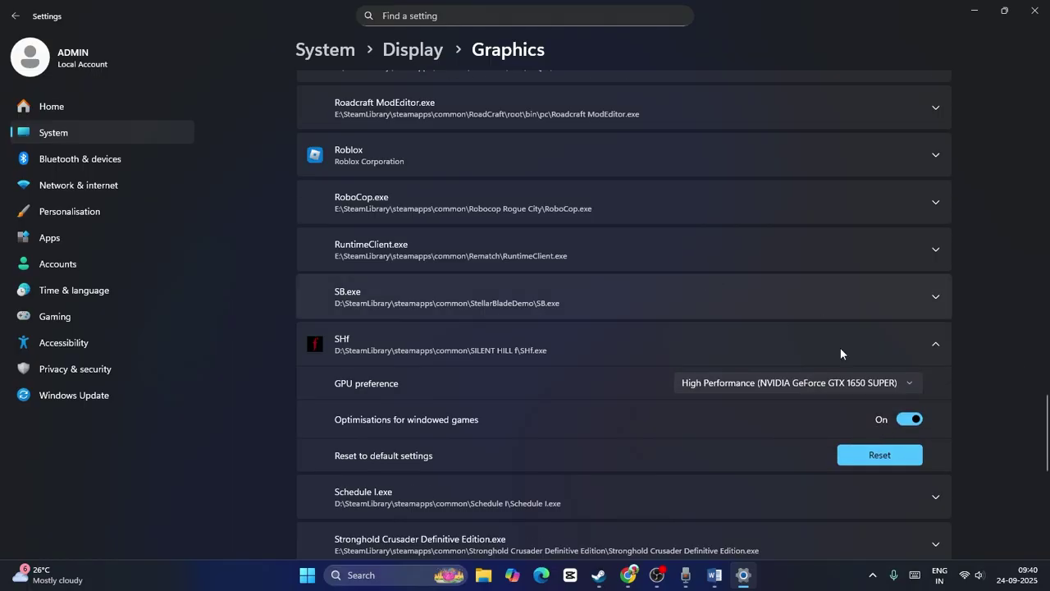
{"action": "left_click", "coordinate": [1035, 23]}
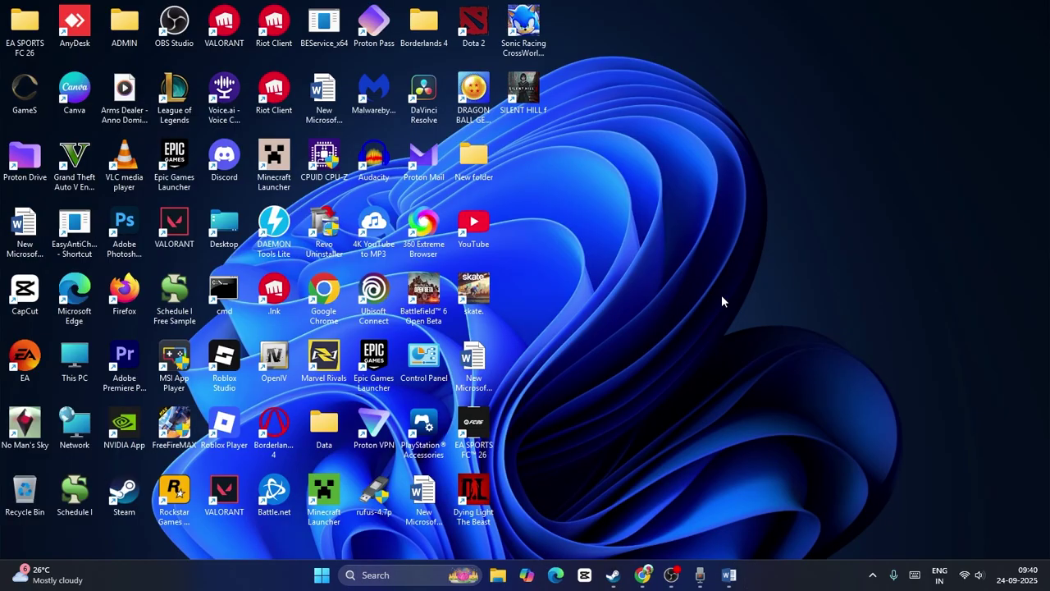
- Switch to the Word document, read Step 5 about running the game from its installation folder, and minimise the document
{"action": "left_click", "coordinate": [728, 574]}
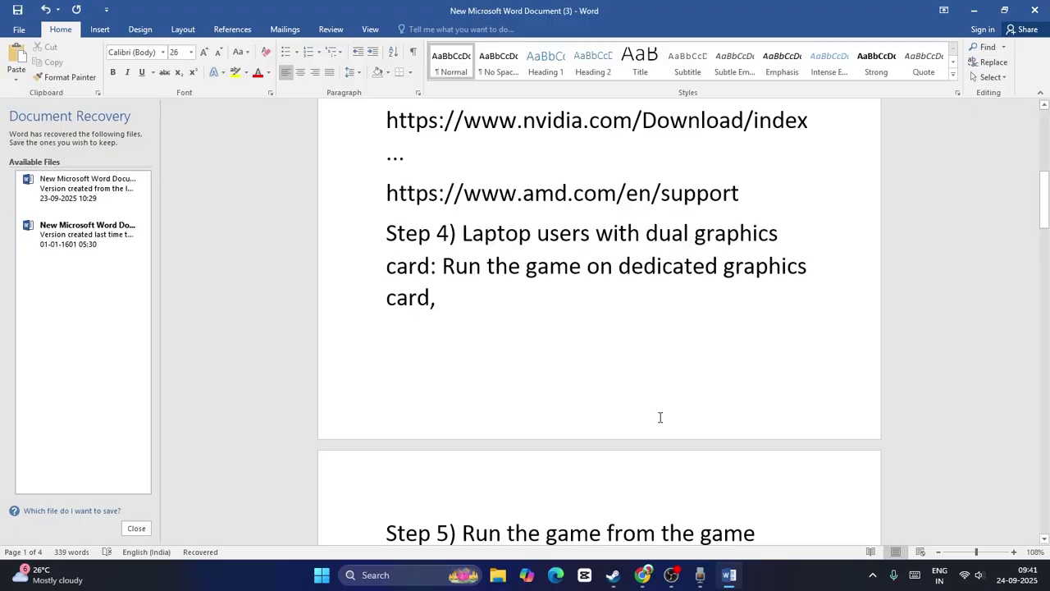
{"action": "scroll", "coordinate": [629, 317], "scroll_direction": "down", "scroll_amount": 5}
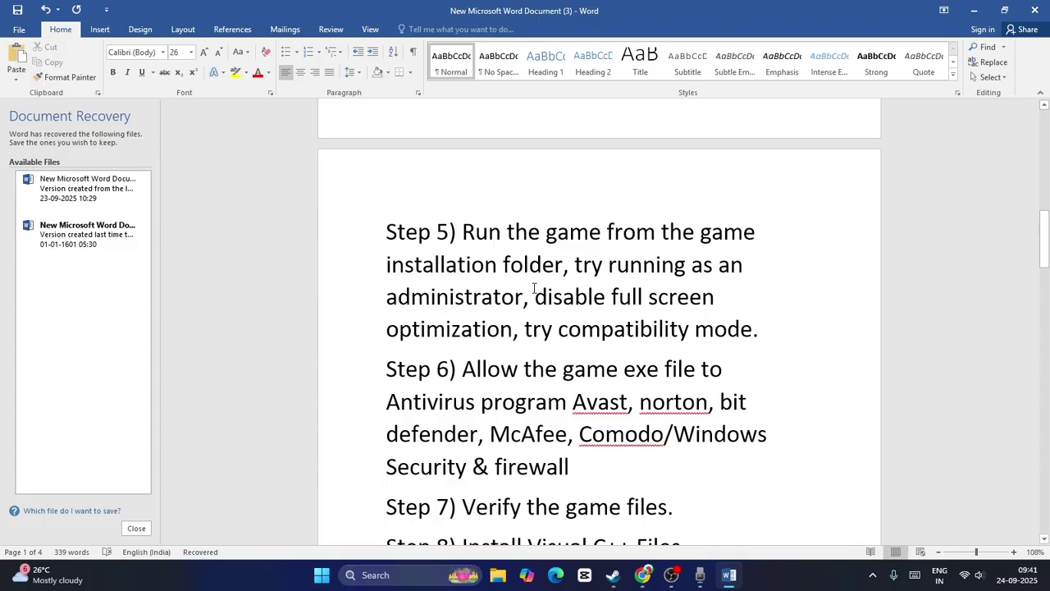
{"action": "left_click", "coordinate": [974, 10]}
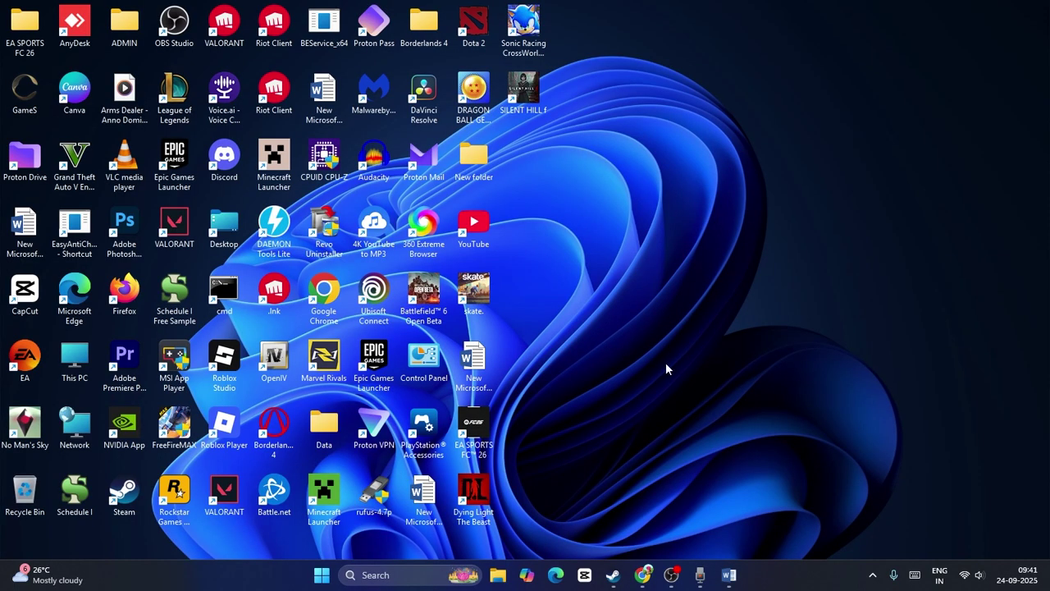
- Switch to Steam and browse the local files of SILENT HILL f
{"action": "left_click", "coordinate": [613, 575]}
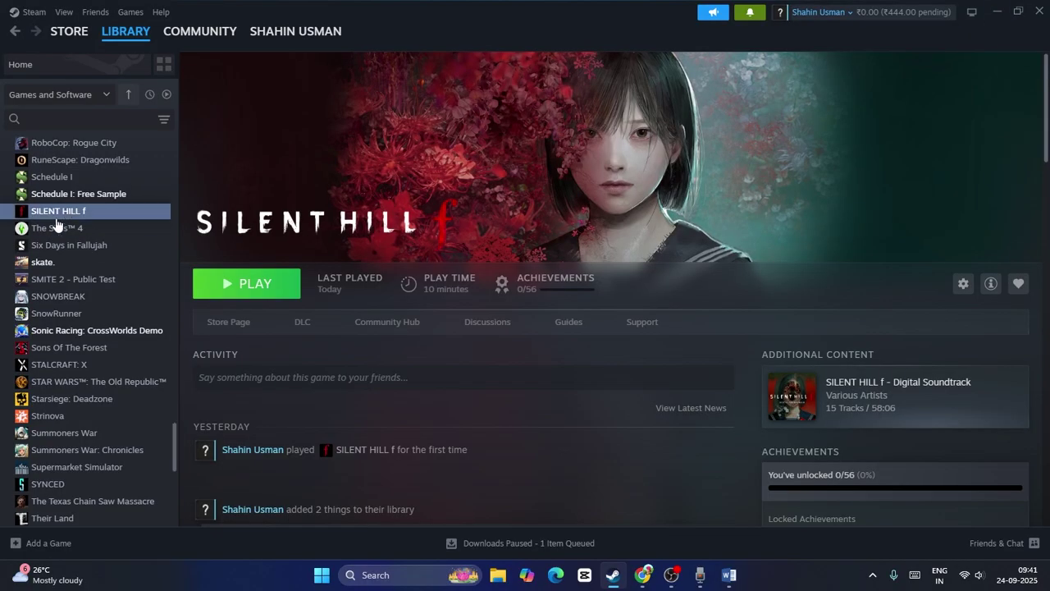
{"action": "right_click", "coordinate": [65, 215]}
{"action": "mouse_move", "coordinate": [95, 290]}
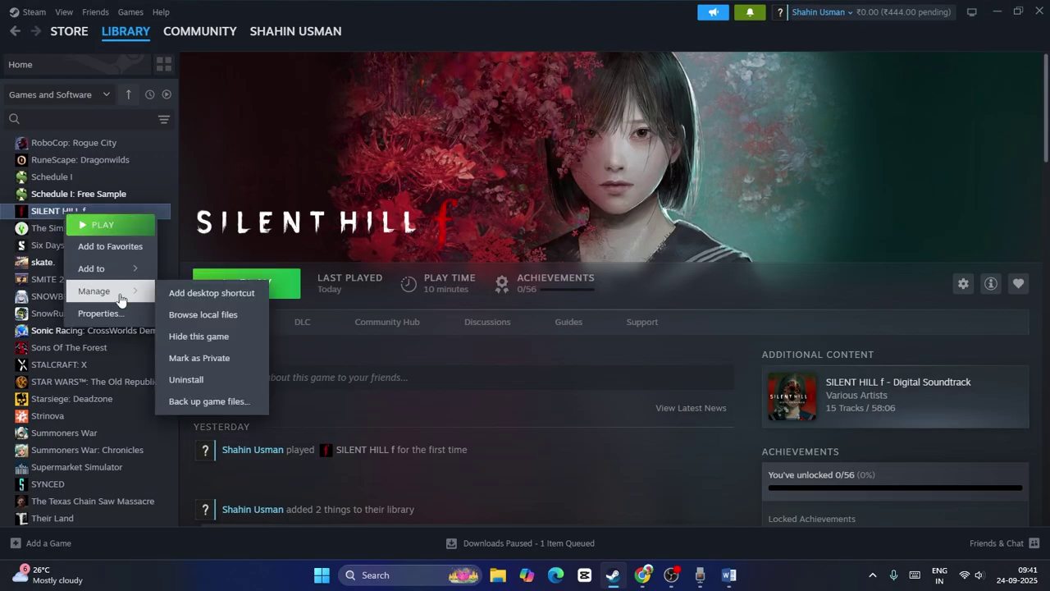
{"action": "left_click", "coordinate": [205, 319]}
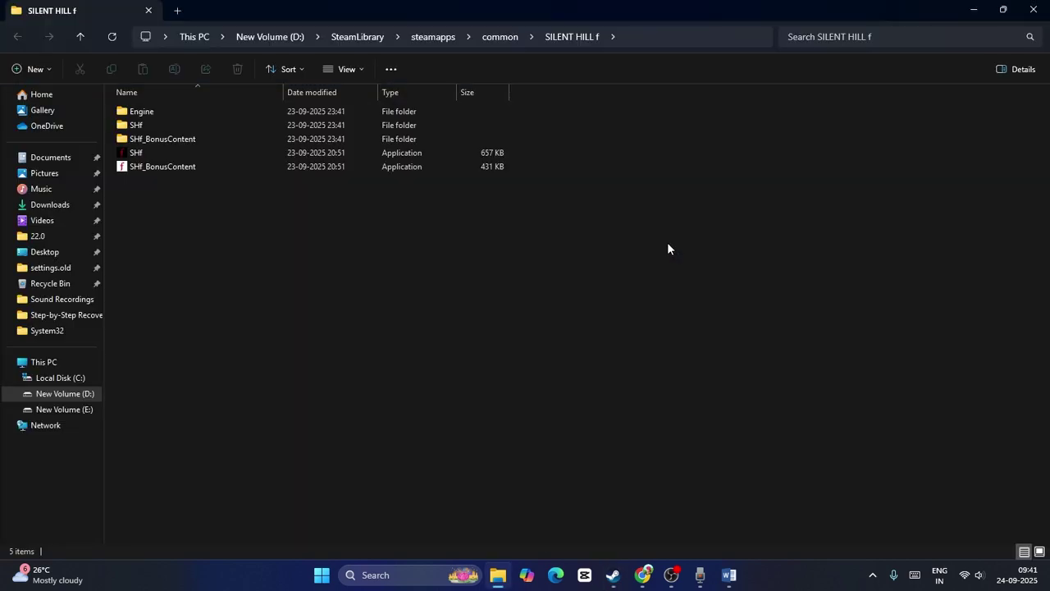
- Set the SHf application to Windows 8 compatibility mode, disabled full-screen optimisations and running as administrator; apply and close the folder
{"action": "left_click", "coordinate": [142, 156]}
{"action": "right_click", "coordinate": [143, 156]}
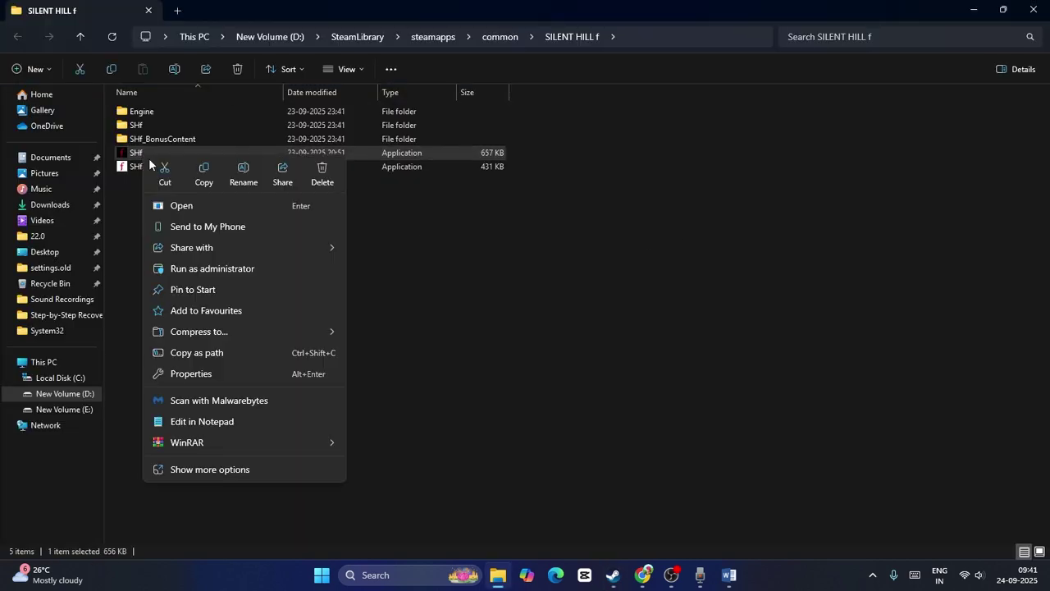
{"action": "left_click", "coordinate": [207, 469]}
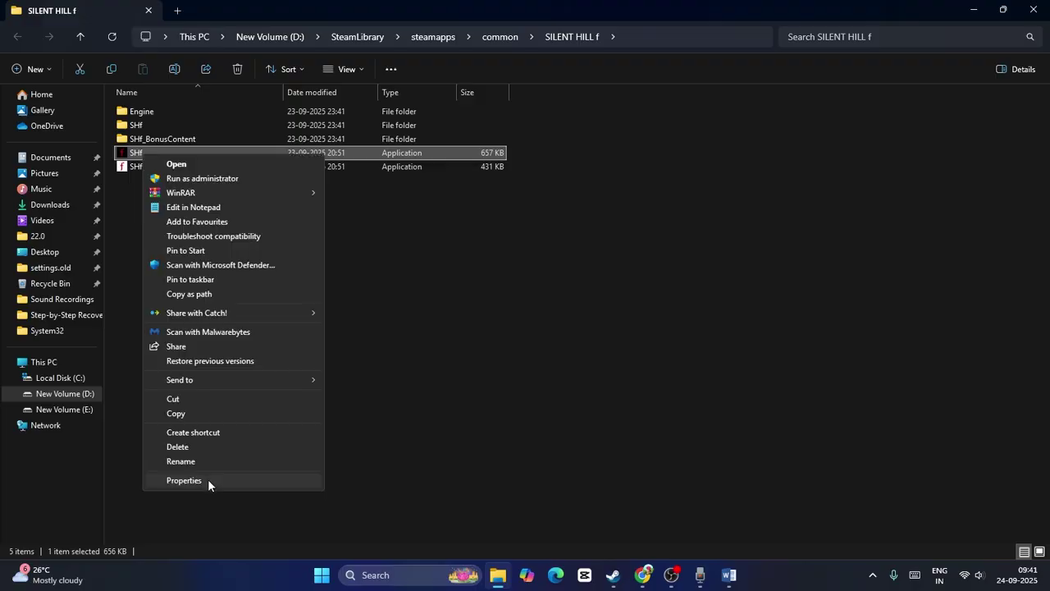
{"action": "left_click", "coordinate": [207, 480]}
{"action": "left_click", "coordinate": [282, 203]}
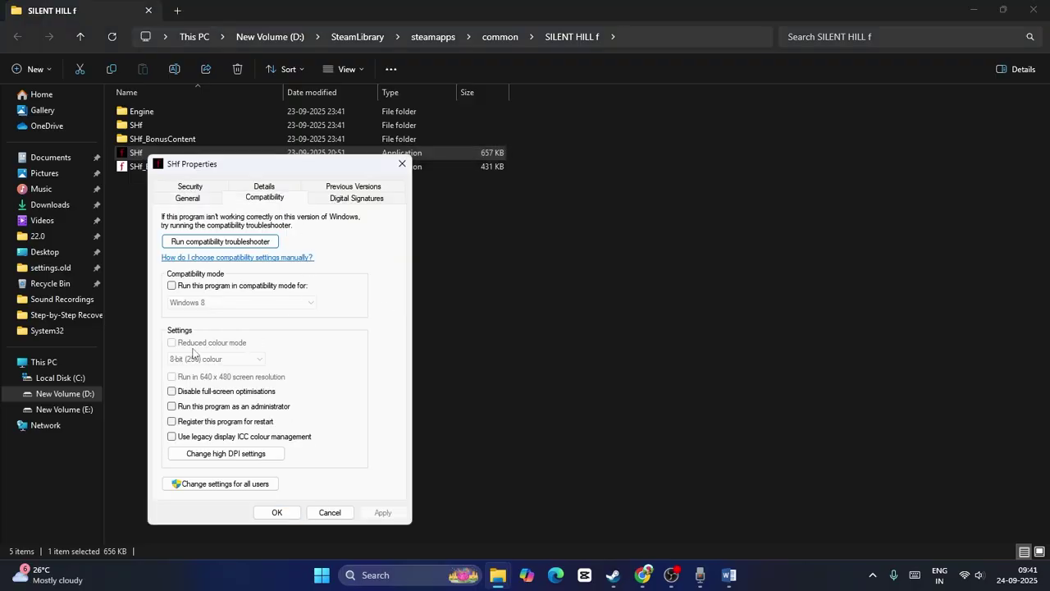
{"action": "left_click", "coordinate": [174, 287]}
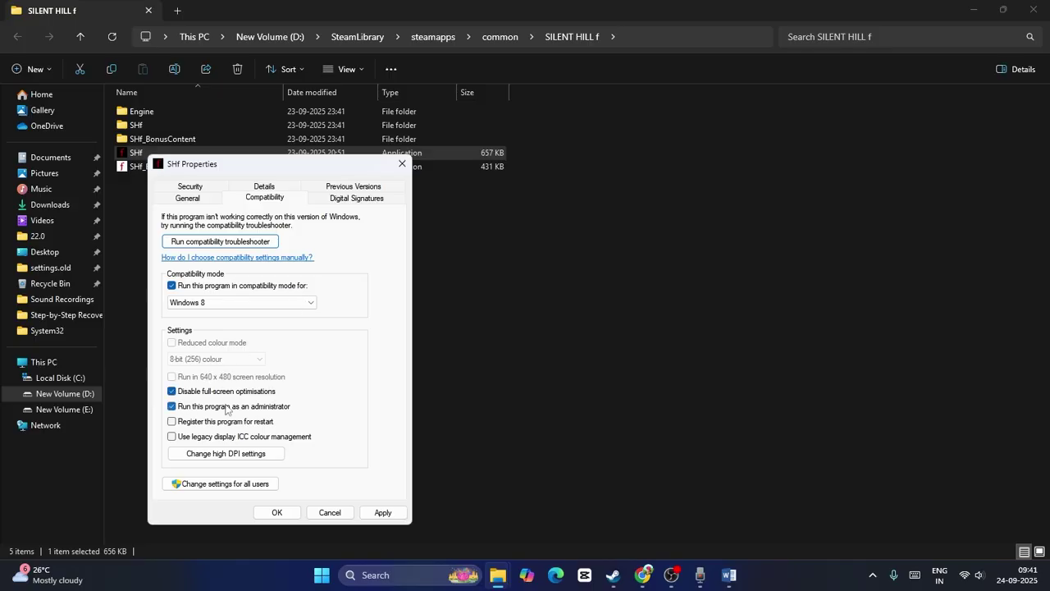
{"action": "left_click", "coordinate": [399, 512]}
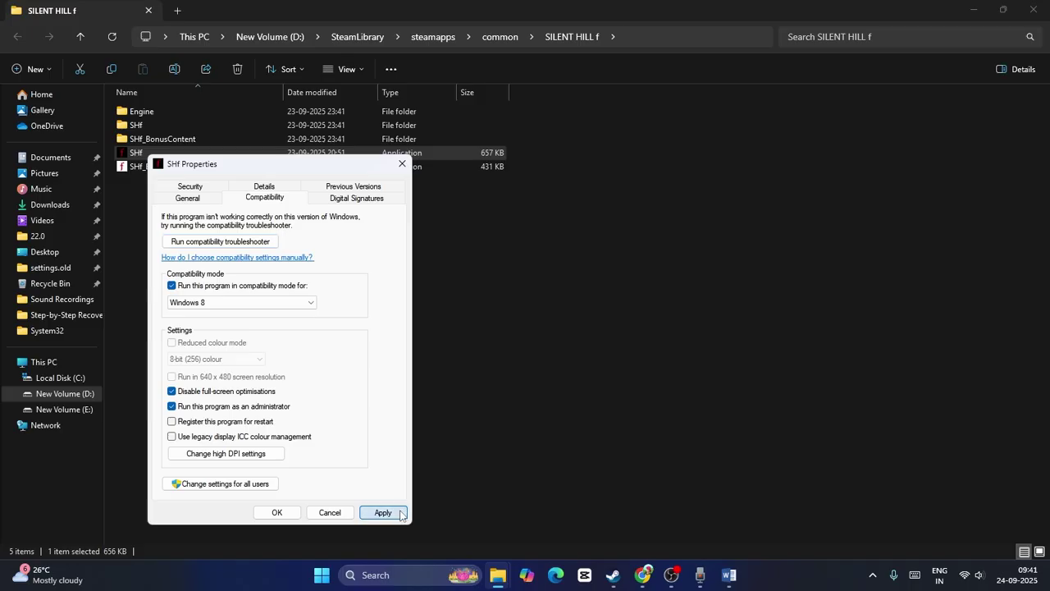
{"action": "left_click", "coordinate": [275, 514]}
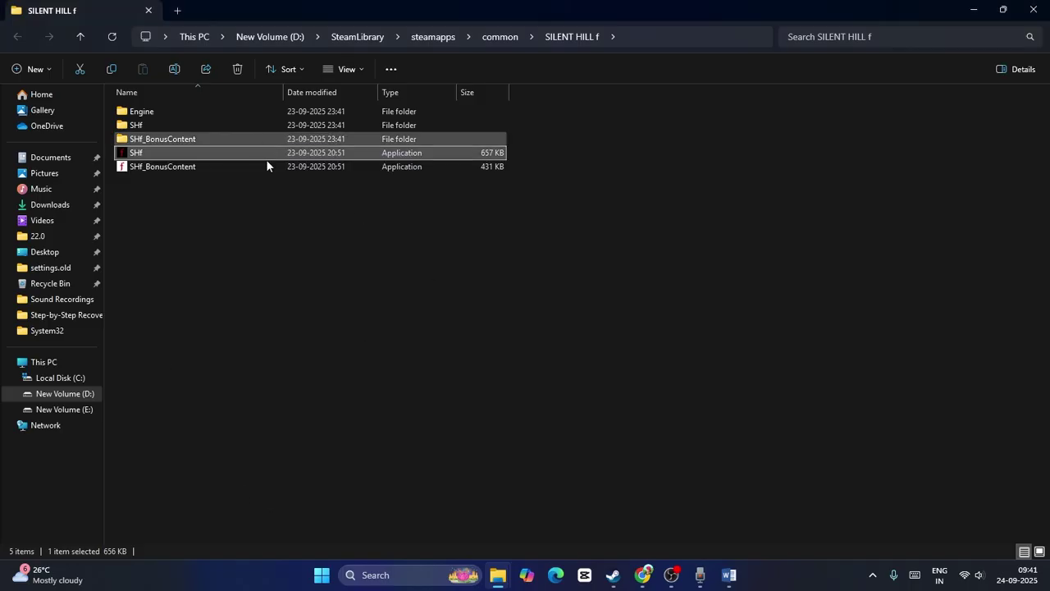
{"action": "left_click", "coordinate": [1035, 11]}
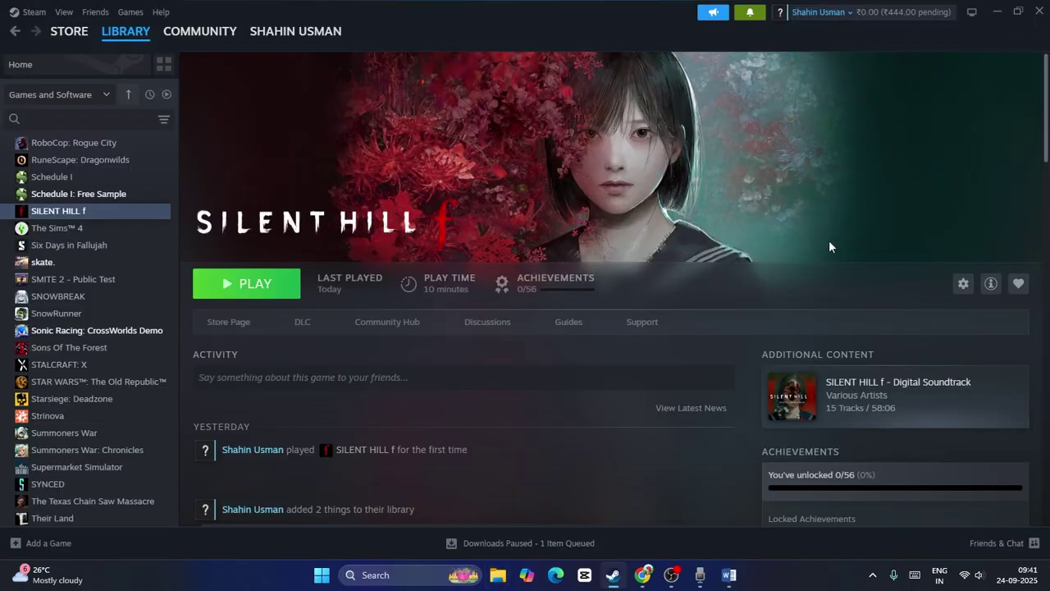
- Return to the Word document and read Step 6 about allowing the game exe through the antivirus and firewall
{"action": "left_click", "coordinate": [729, 574]}
{"action": "scroll", "coordinate": [496, 230], "scroll_direction": "down", "scroll_amount": 3}
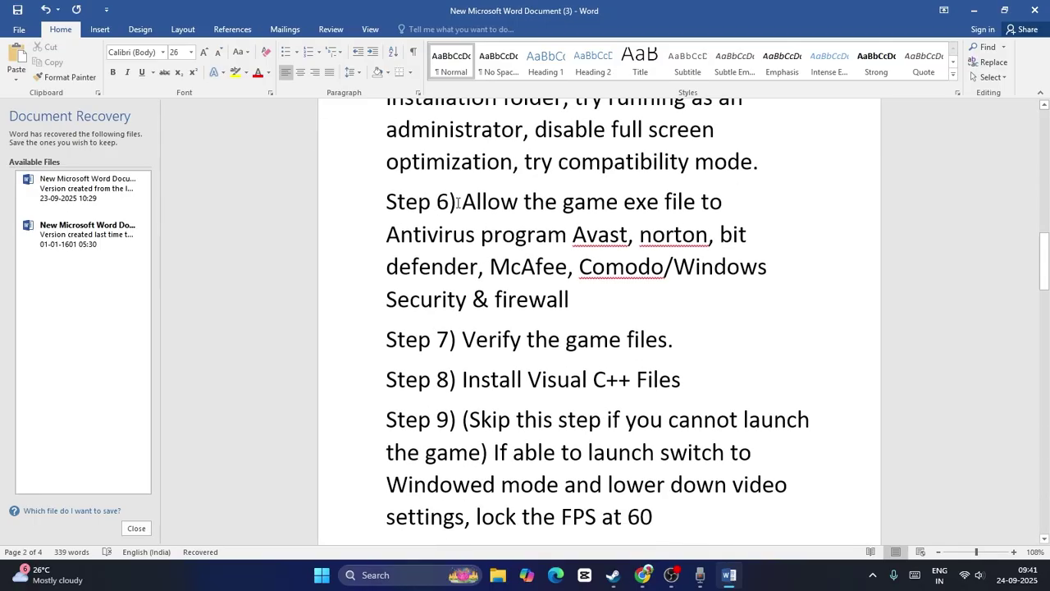
{"action": "left_click_drag", "start_coordinate": [465, 199], "coordinate": [679, 289]}
{"action": "left_click", "coordinate": [644, 303]}
- Search Windows for "windows", open Windows Security, and go to the exclusions page of the virus and threat protection settings
{"action": "left_click", "coordinate": [375, 575]}
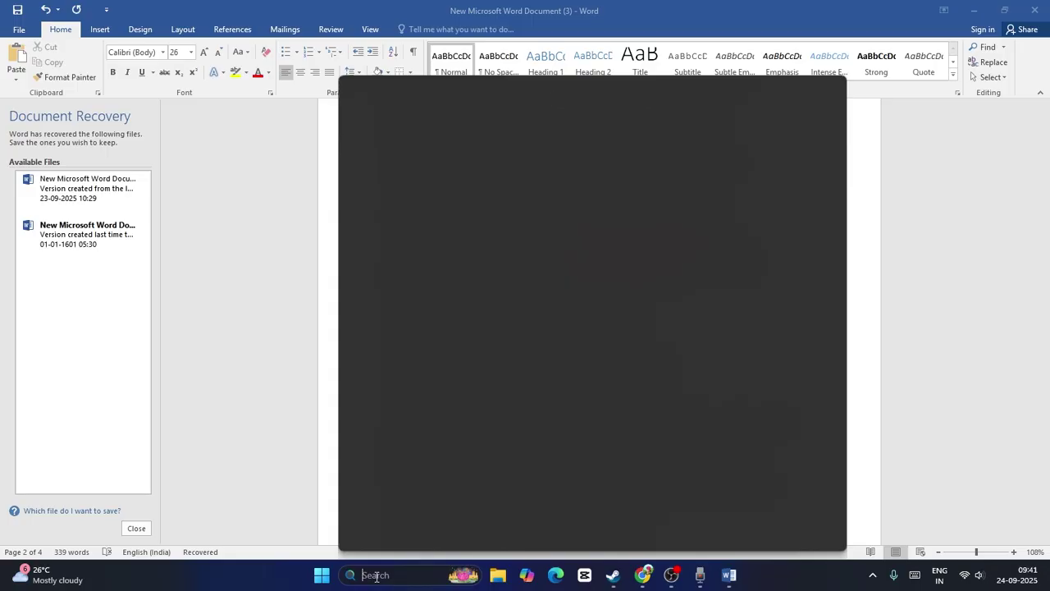
{"action": "type", "text": "windows"}
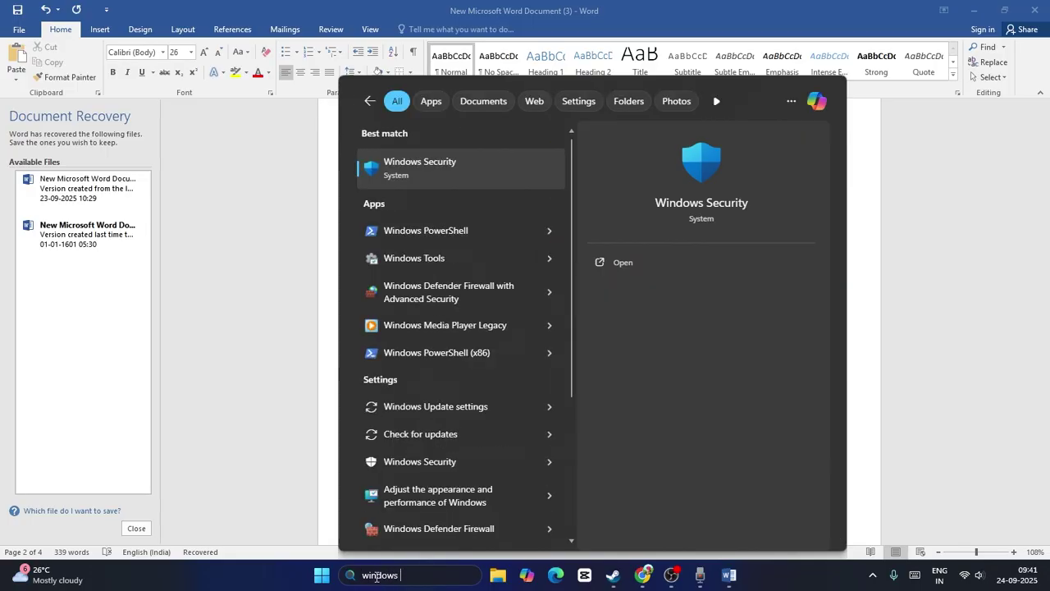
{"action": "left_click", "coordinate": [466, 165]}
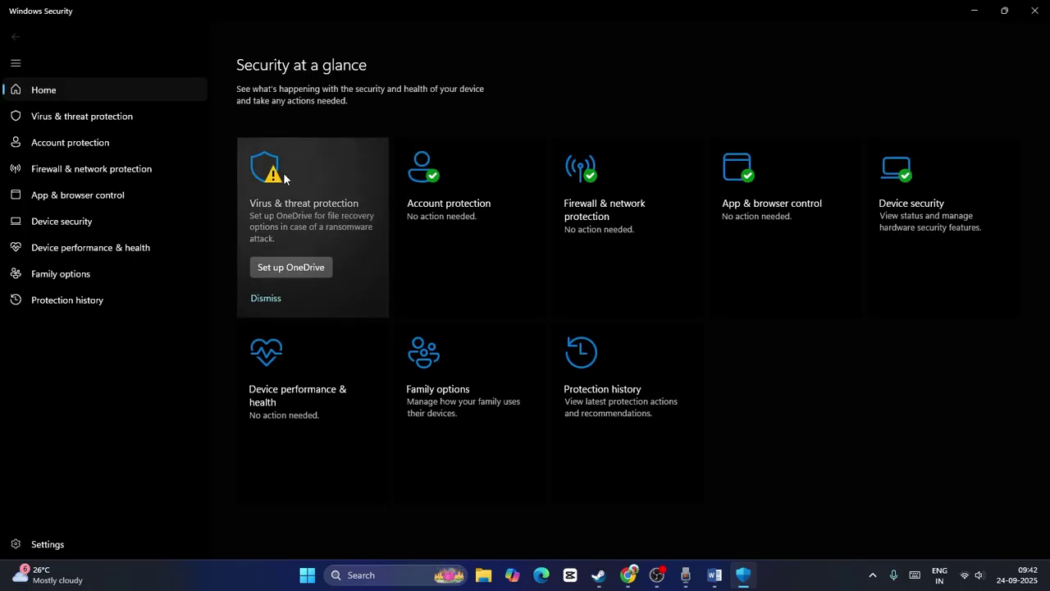
{"action": "left_click", "coordinate": [284, 185]}
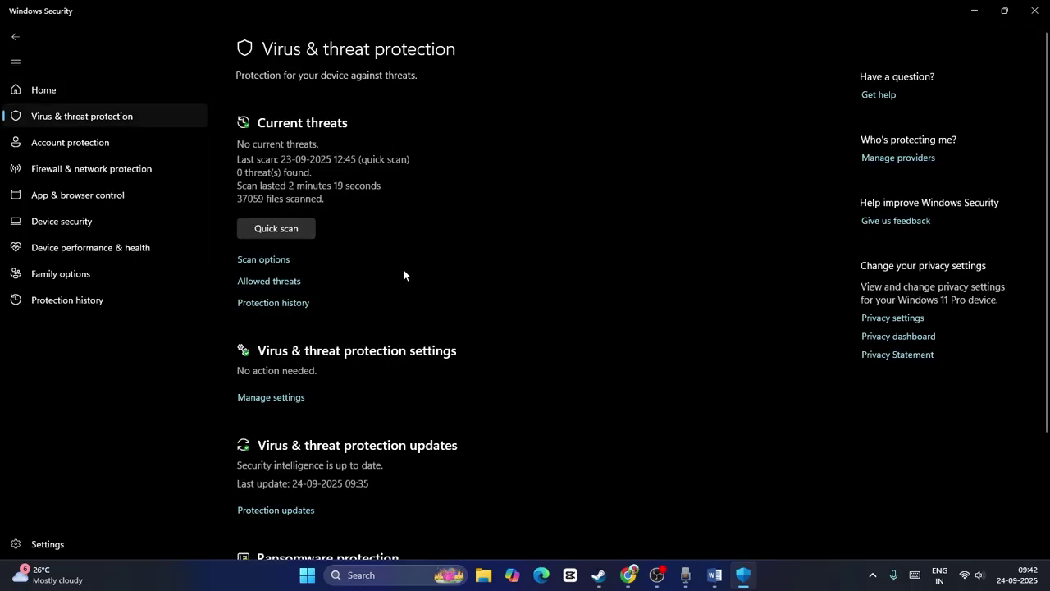
{"action": "scroll", "coordinate": [402, 269], "scroll_direction": "down", "scroll_amount": 2}
{"action": "left_click", "coordinate": [271, 242]}
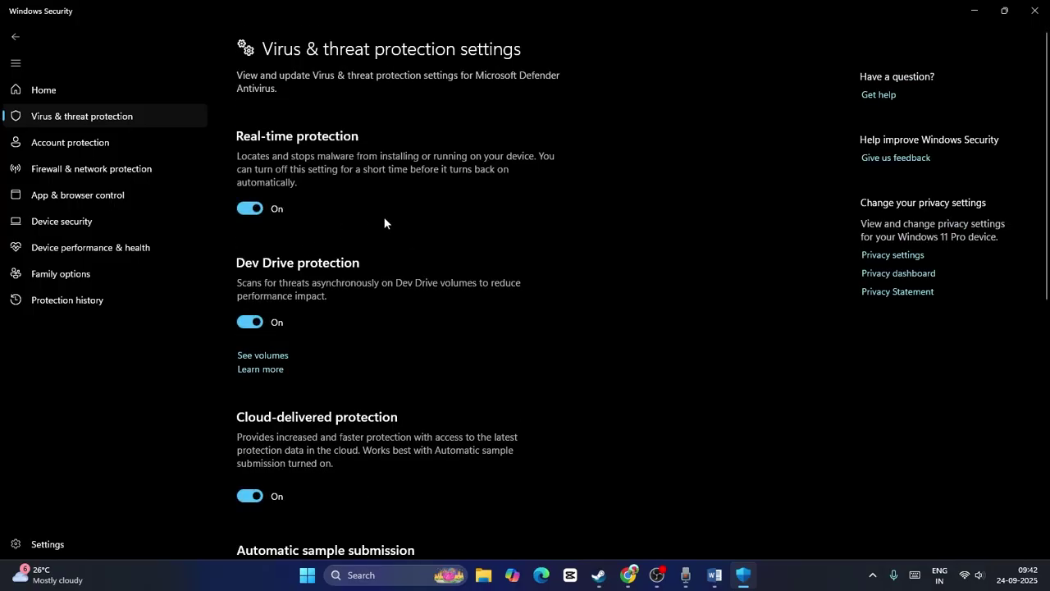
{"action": "scroll", "coordinate": [392, 215], "scroll_direction": "down", "scroll_amount": 5}
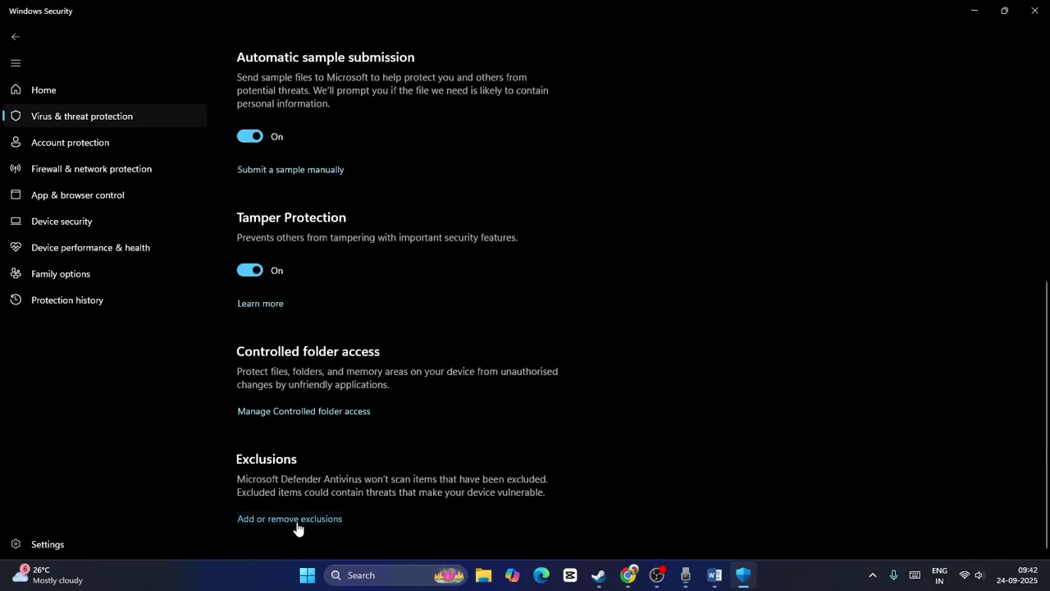
{"action": "left_click", "coordinate": [290, 518]}
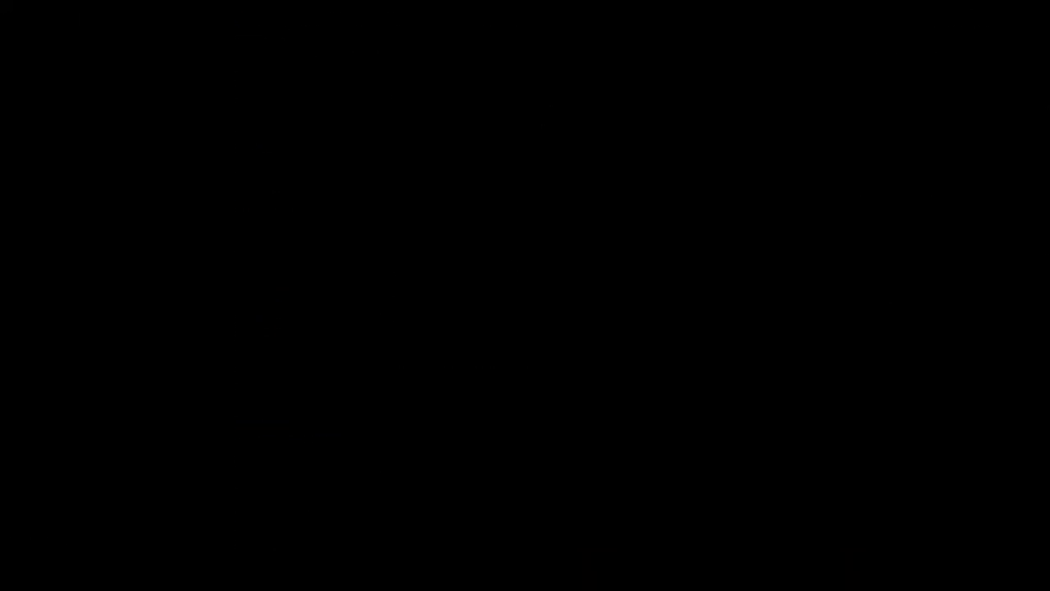
- Add the SHf application in D:\SteamLibrary\steamapps\common\SILENT HILL f as a file exclusion and close Windows Security
{"action": "left_click", "coordinate": [284, 151]}
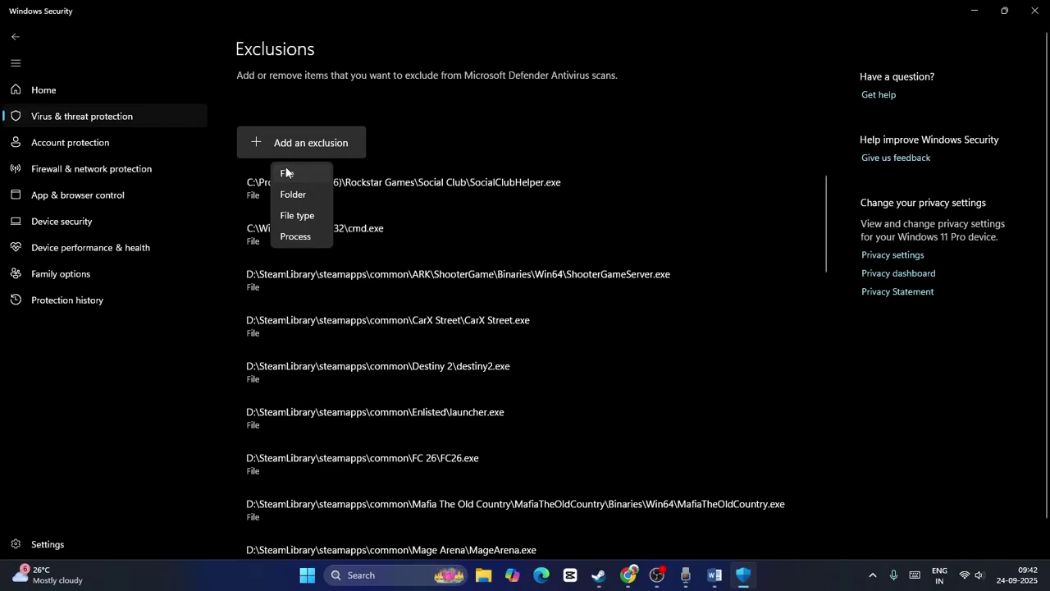
{"action": "left_click", "coordinate": [281, 171]}
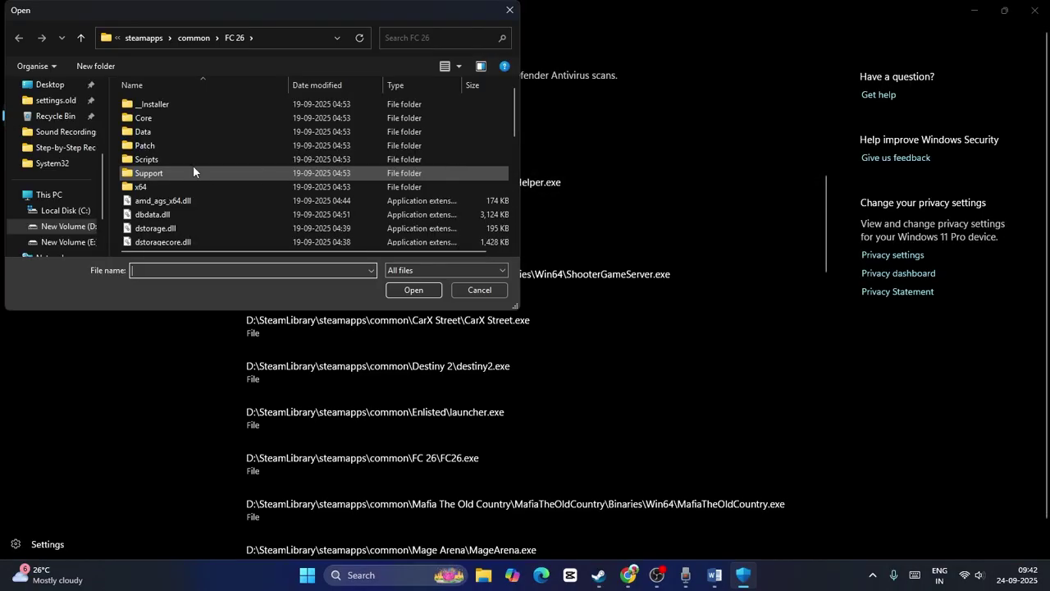
{"action": "left_click", "coordinate": [73, 194]}
{"action": "double_click", "coordinate": [342, 129]}
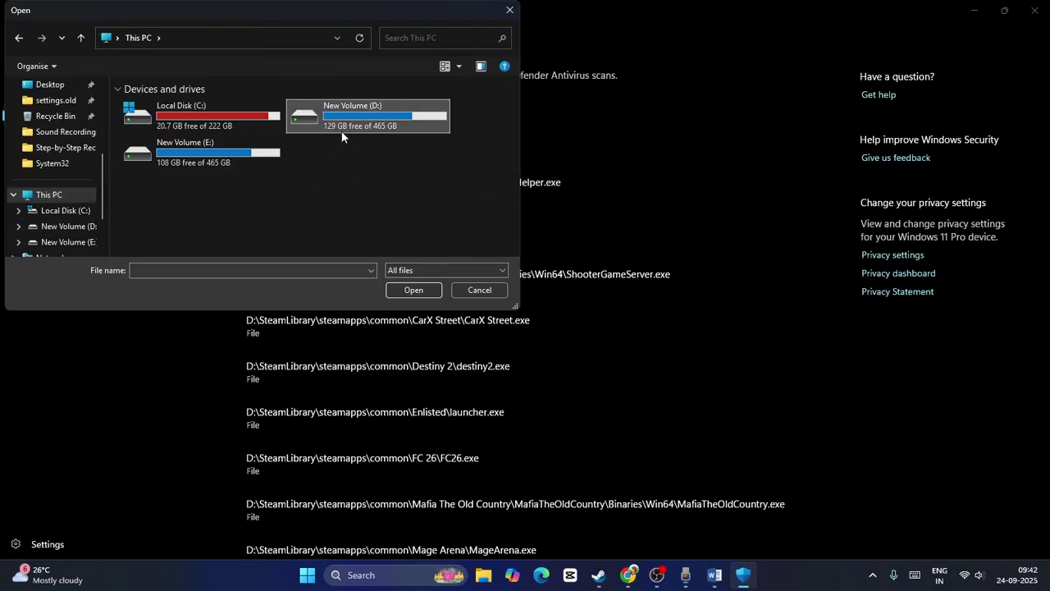
{"action": "left_click", "coordinate": [176, 160]}
{"action": "double_click", "coordinate": [175, 159]}
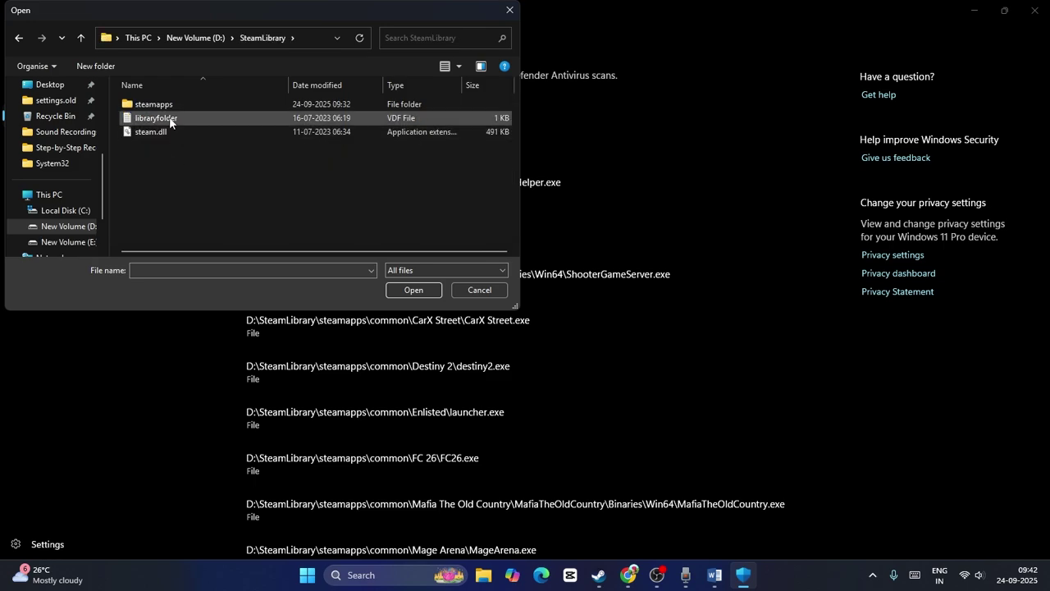
{"action": "double_click", "coordinate": [168, 105]}
{"action": "double_click", "coordinate": [169, 105]}
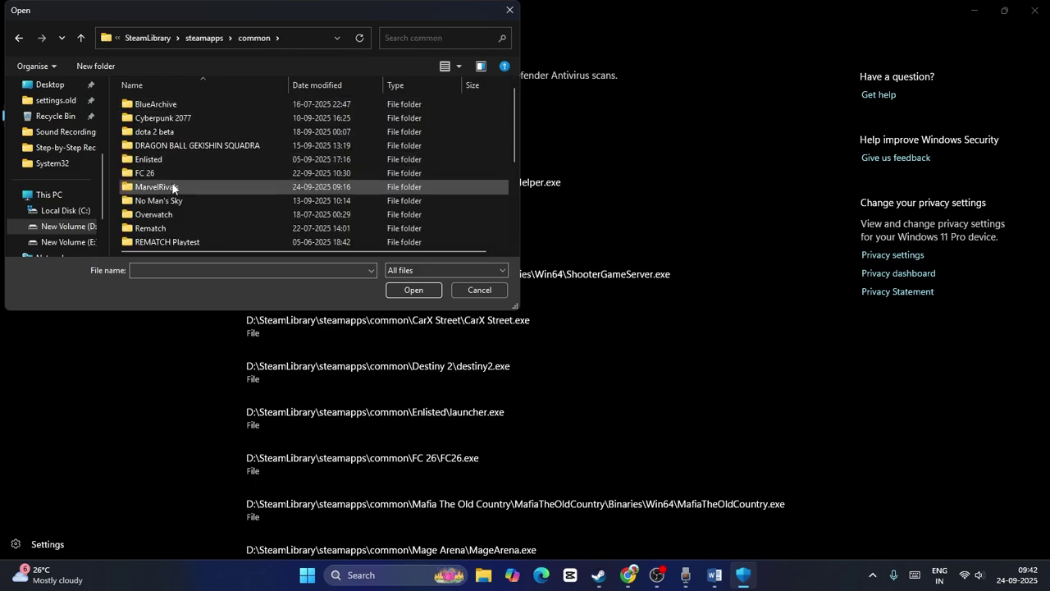
{"action": "scroll", "coordinate": [175, 179], "scroll_direction": "down", "scroll_amount": 2}
{"action": "double_click", "coordinate": [175, 210]}
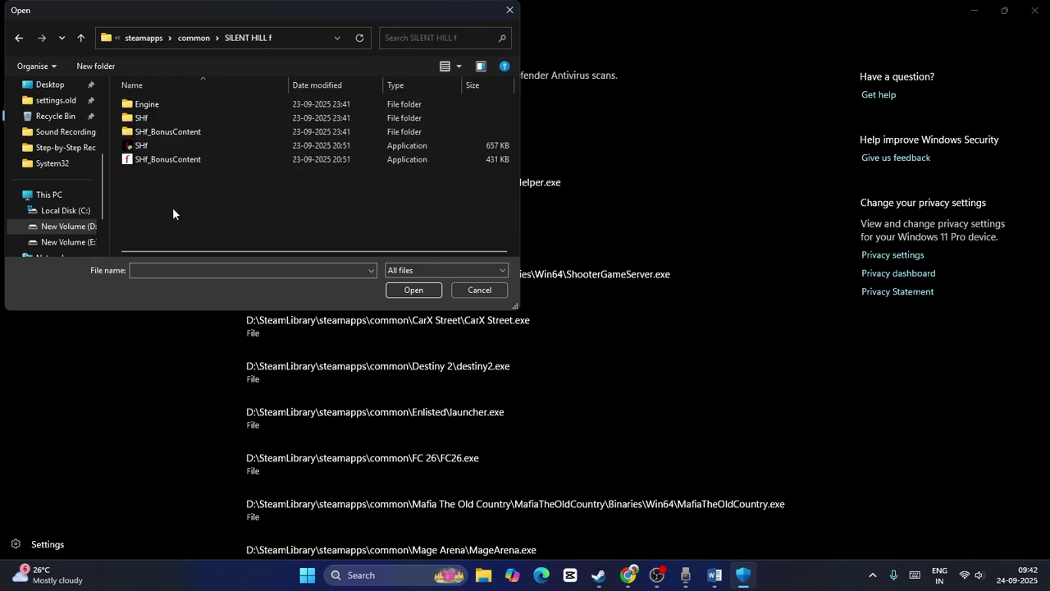
{"action": "left_click", "coordinate": [141, 145]}
{"action": "left_click", "coordinate": [394, 287]}
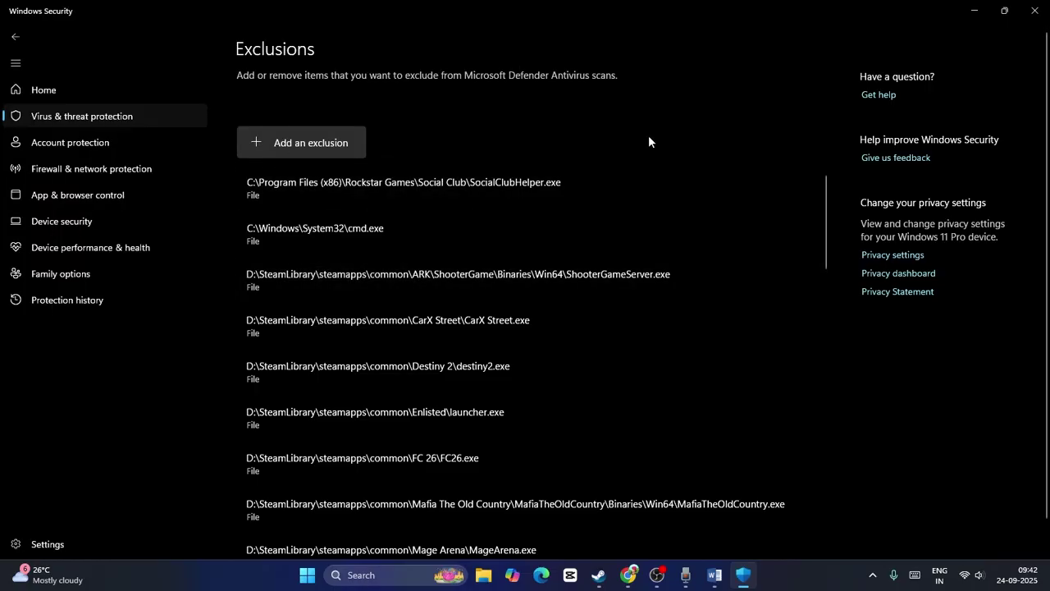
{"action": "left_click", "coordinate": [1035, 10]}
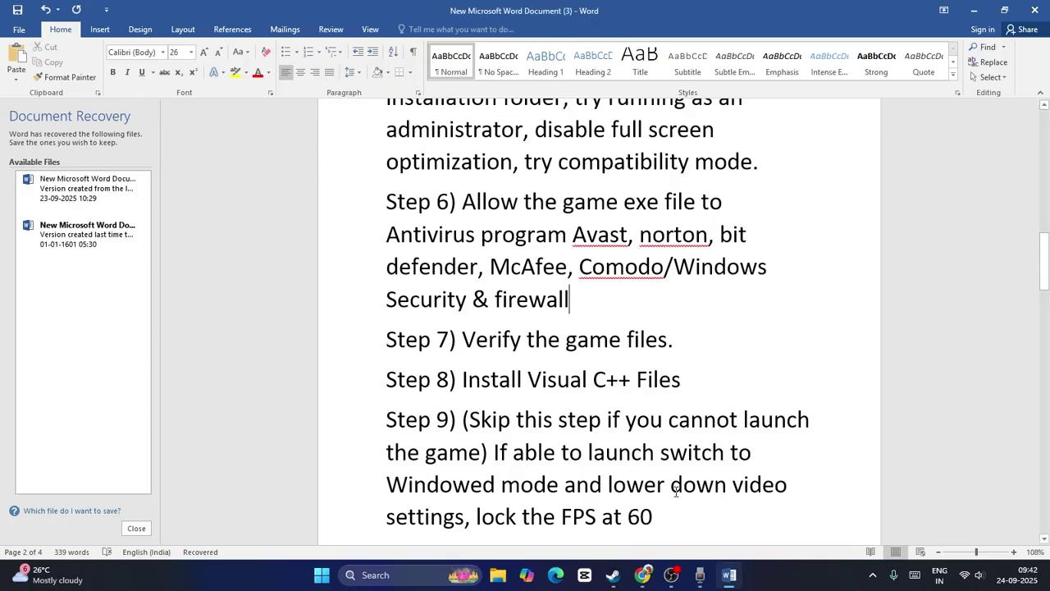
- Search Windows for "control", open Control Panel, and find SILENT HILL f in Windows Defender Firewall's list of allowed applications
{"action": "left_click", "coordinate": [352, 577]}
{"action": "type", "text": "co"}
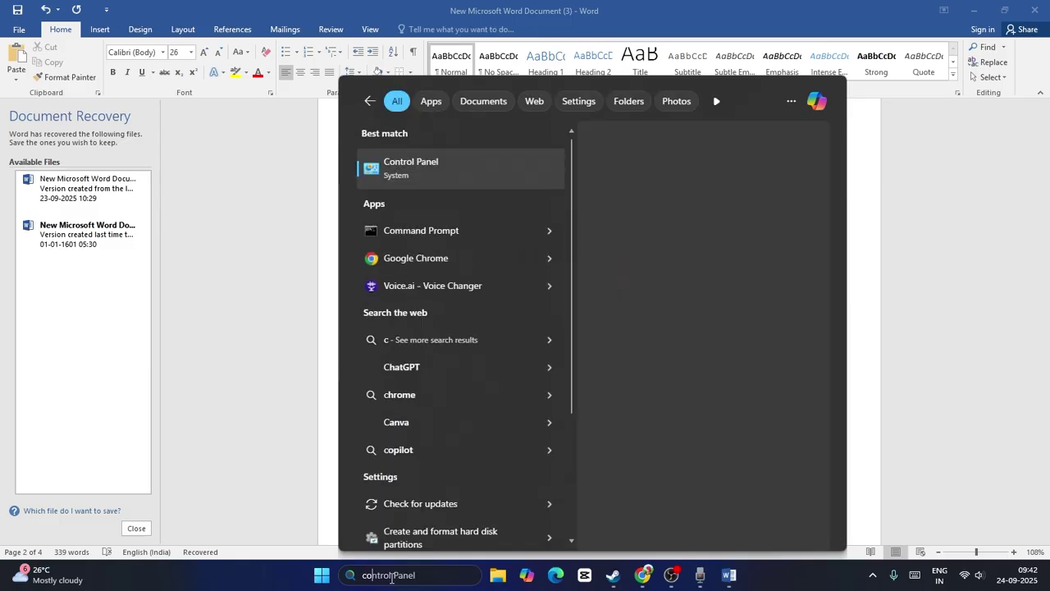
{"action": "type", "text": "ntrol"}
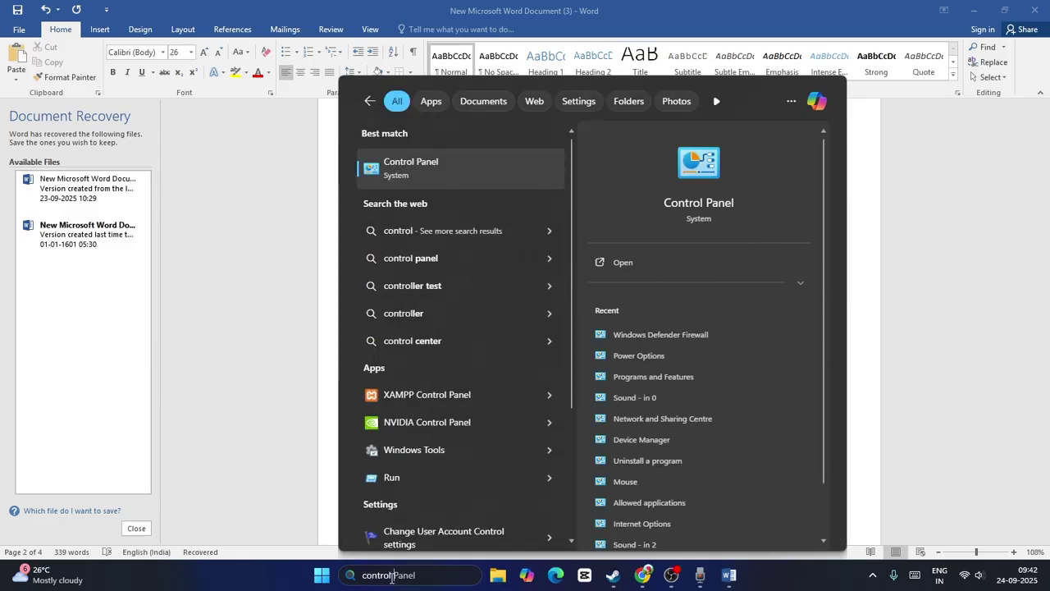
{"action": "left_click", "coordinate": [412, 173]}
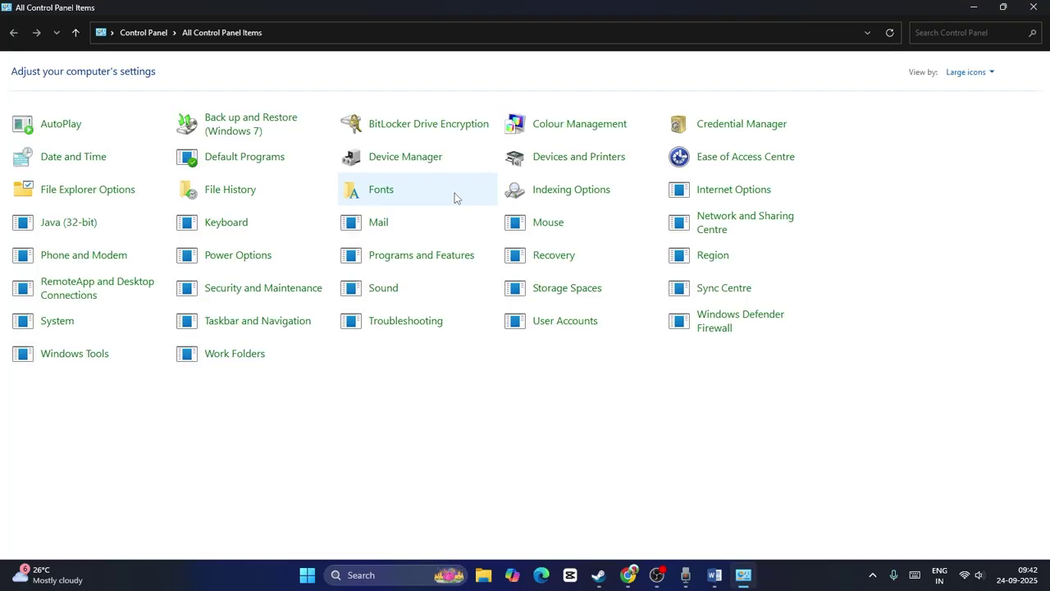
{"action": "left_click", "coordinate": [720, 328]}
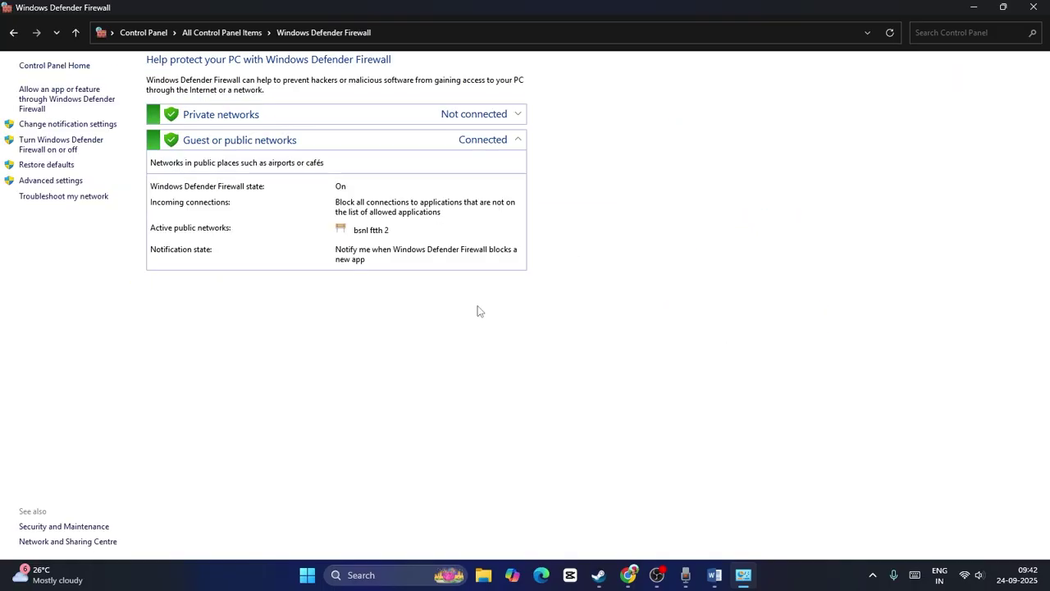
{"action": "left_click", "coordinate": [70, 100]}
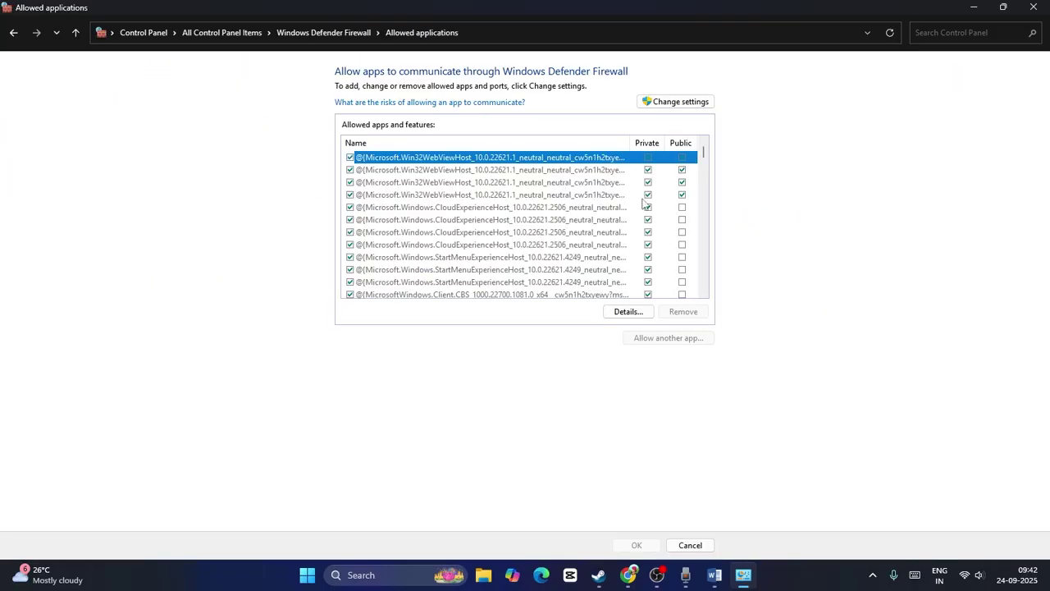
{"action": "left_click_drag", "start_coordinate": [702, 156], "coordinate": [703, 253]}
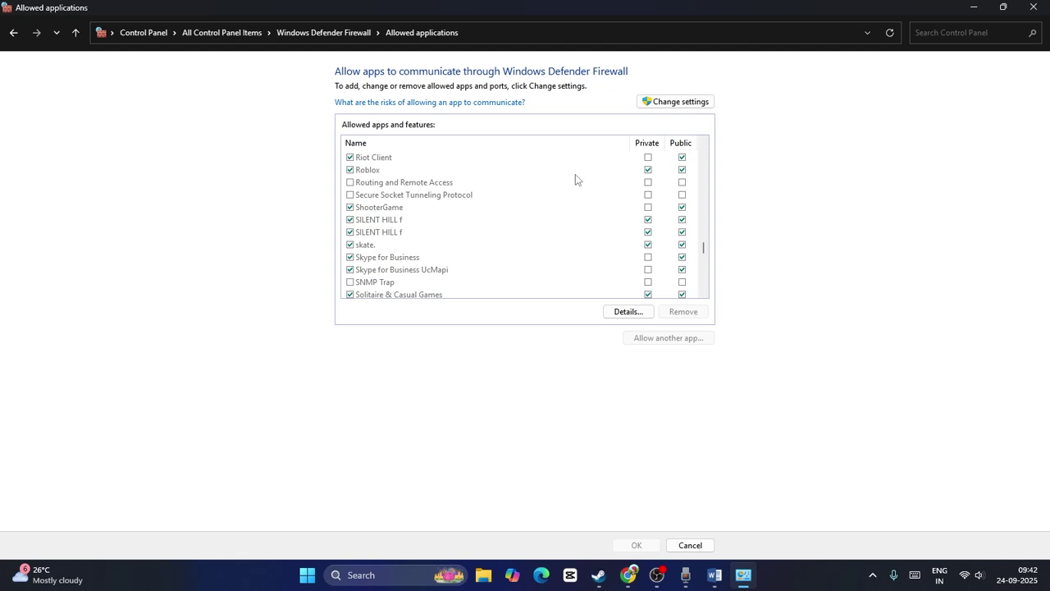
- Unlock the firewall's allowed apps settings and browse to D:\SteamLibrary\steamapps\common\SILENT HILL f for another app to allow
{"action": "left_click", "coordinate": [664, 103]}
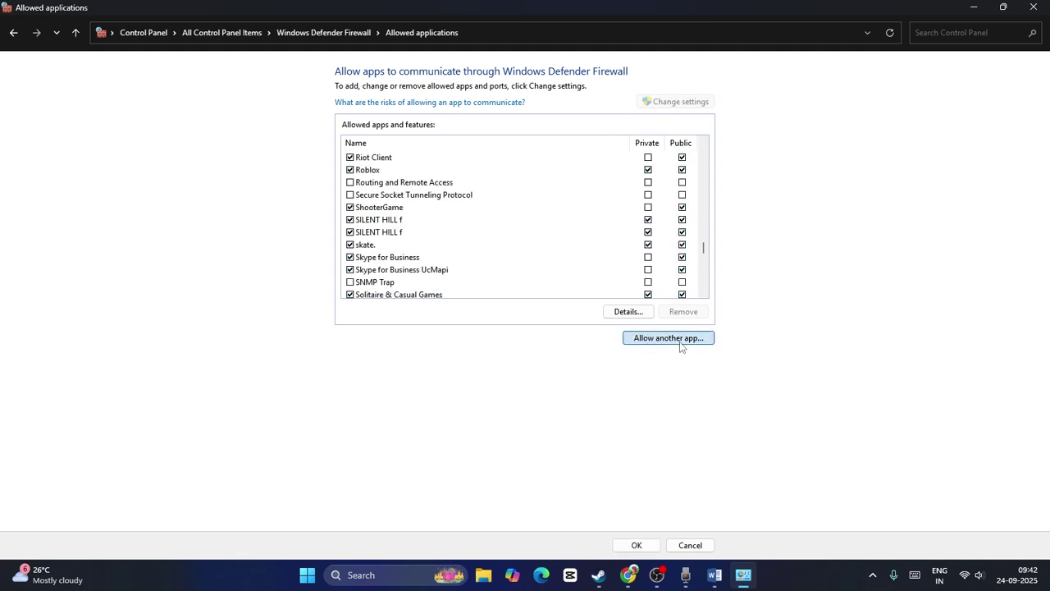
{"action": "left_click", "coordinate": [679, 338]}
{"action": "left_click", "coordinate": [621, 350]}
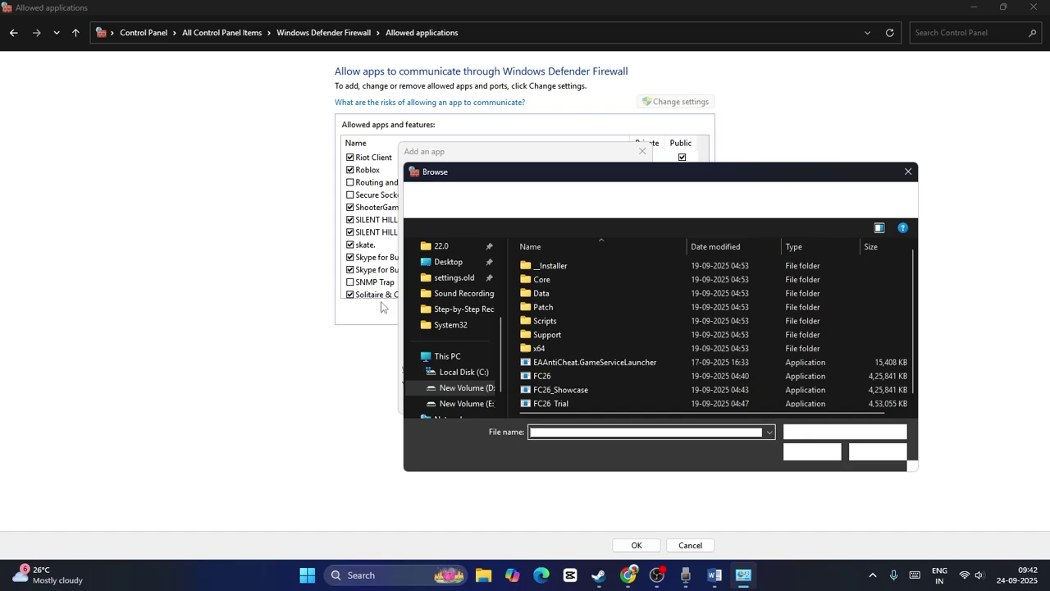
{"action": "left_click", "coordinate": [447, 357]}
{"action": "double_click", "coordinate": [641, 320]}
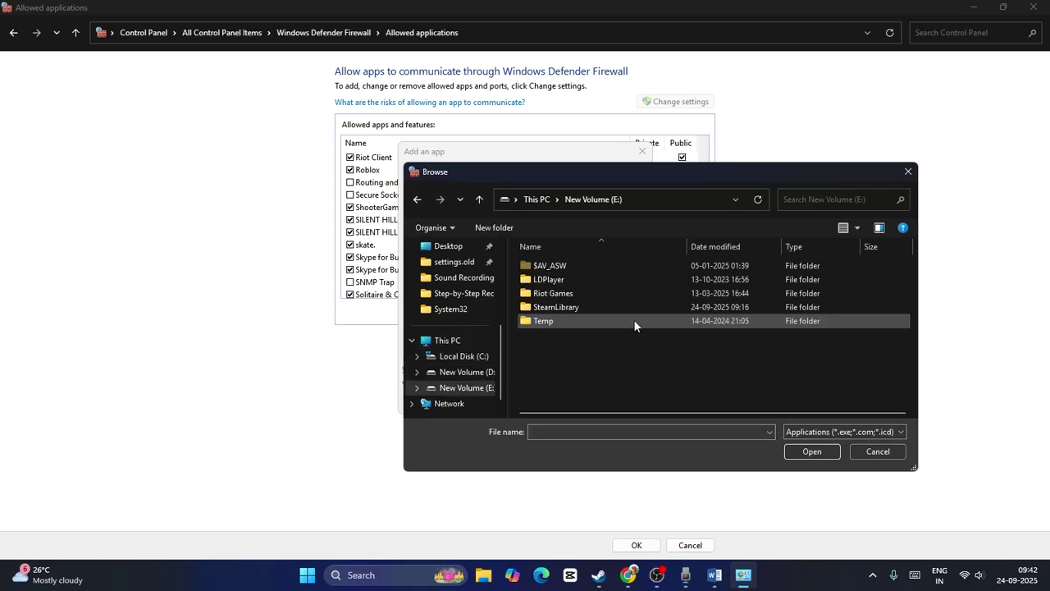
{"action": "key", "text": "alt+Left"}
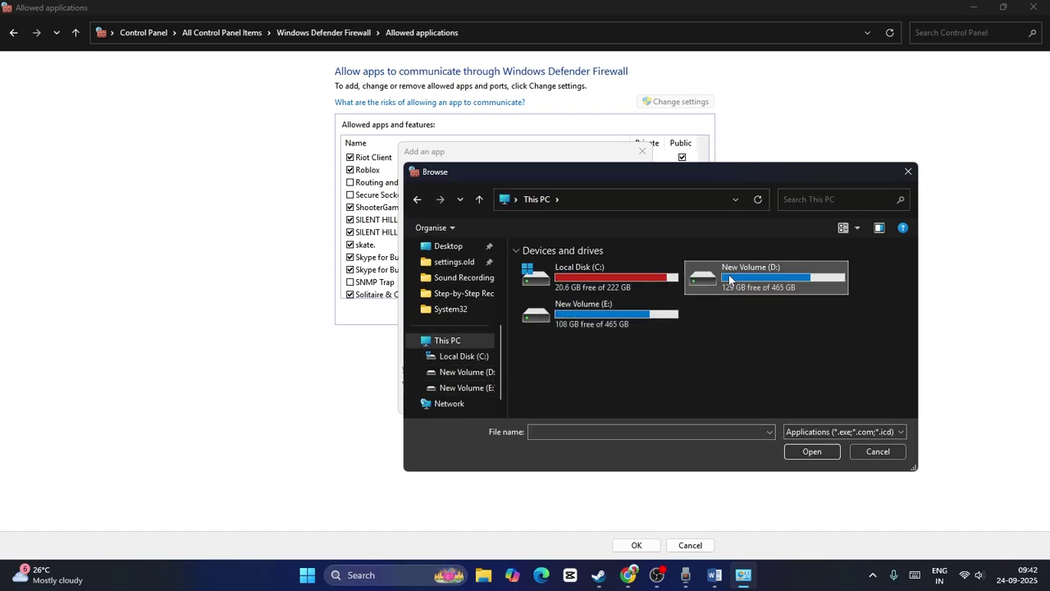
{"action": "double_click", "coordinate": [738, 275]}
{"action": "double_click", "coordinate": [566, 321]}
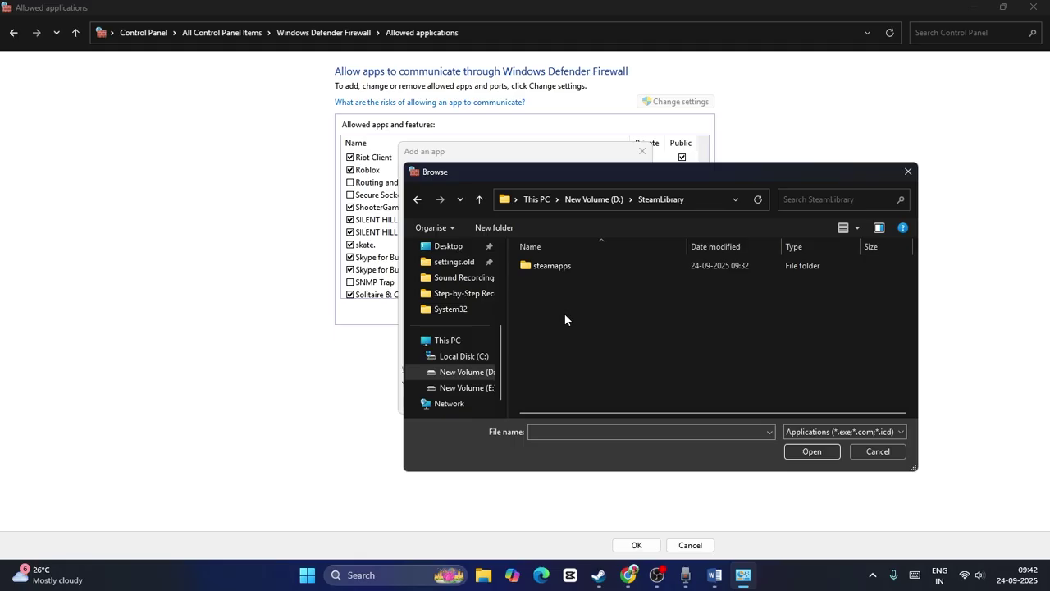
{"action": "double_click", "coordinate": [563, 265]}
{"action": "double_click", "coordinate": [561, 266]}
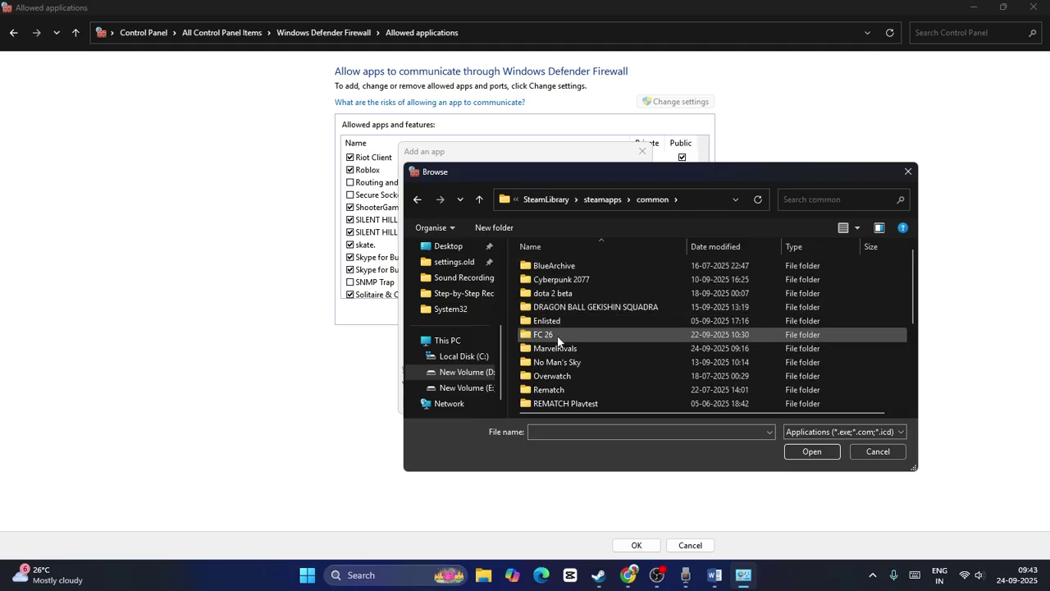
{"action": "scroll", "coordinate": [559, 337], "scroll_direction": "down", "scroll_amount": 2}
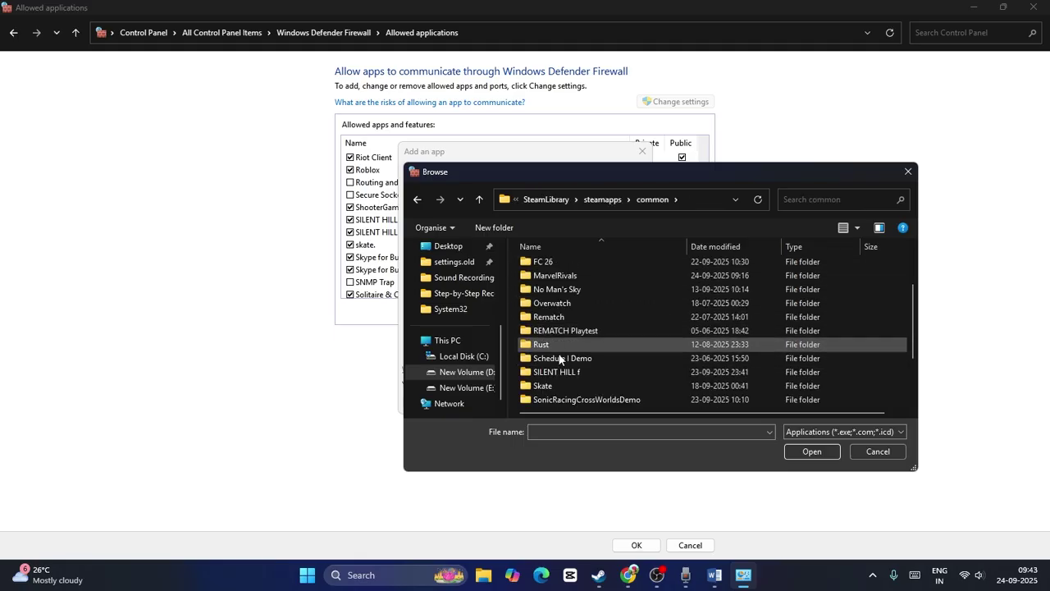
{"action": "double_click", "coordinate": [556, 375]}
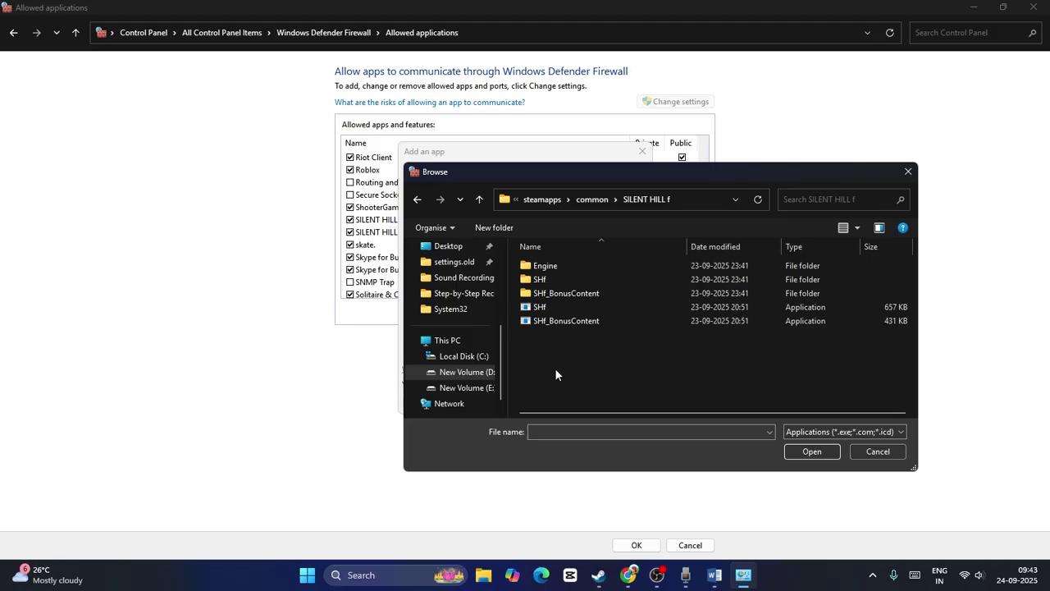
- Select the SHf application, cancel adding it to the firewall's allowed apps, and close Control Panel
{"action": "left_click", "coordinate": [547, 309]}
{"action": "left_click", "coordinate": [882, 451]}
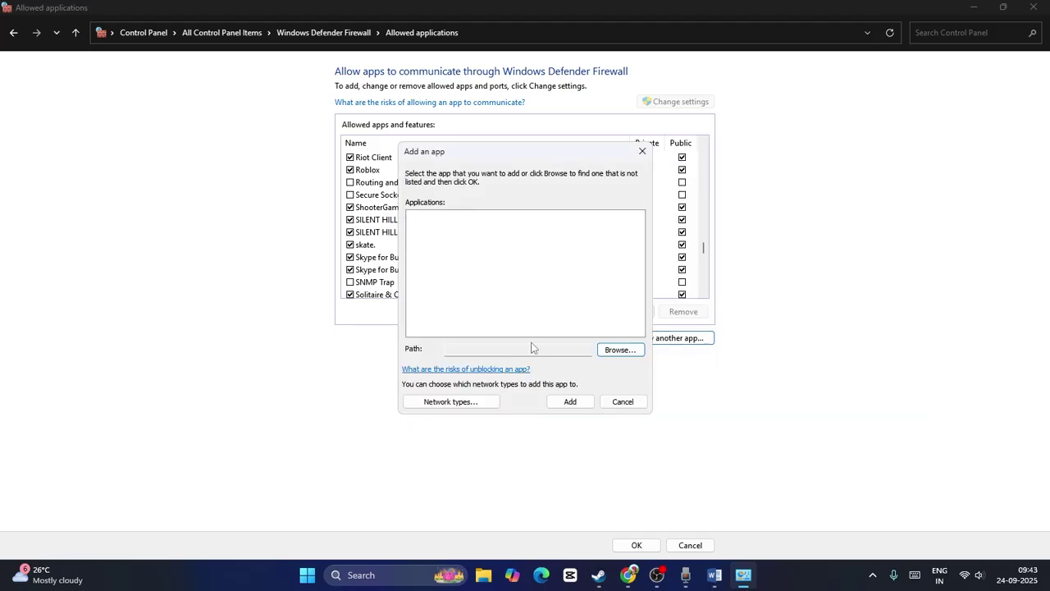
{"action": "left_click", "coordinate": [638, 402]}
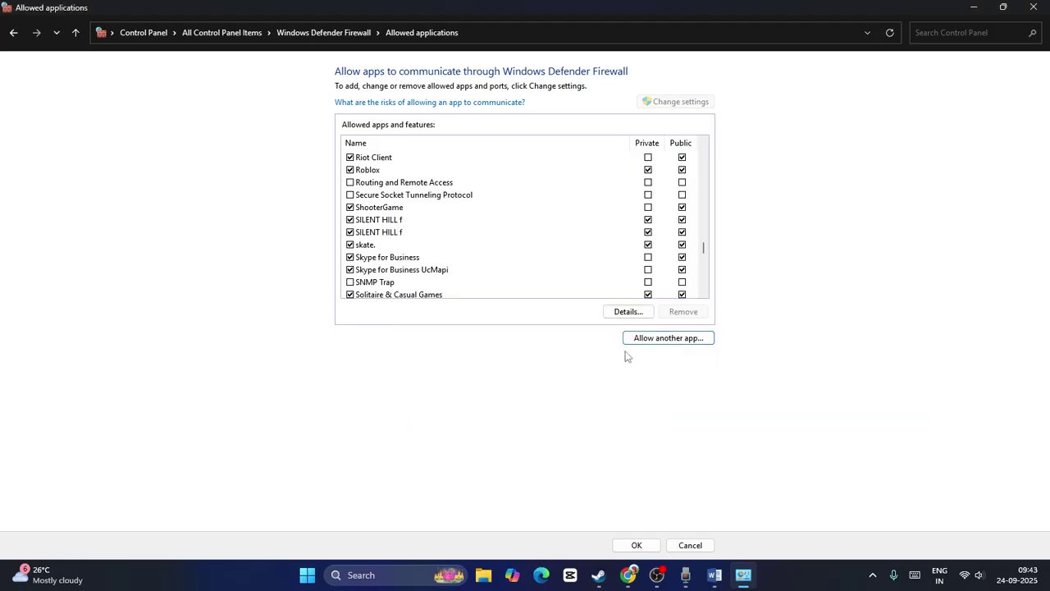
{"action": "left_click", "coordinate": [1033, 10]}
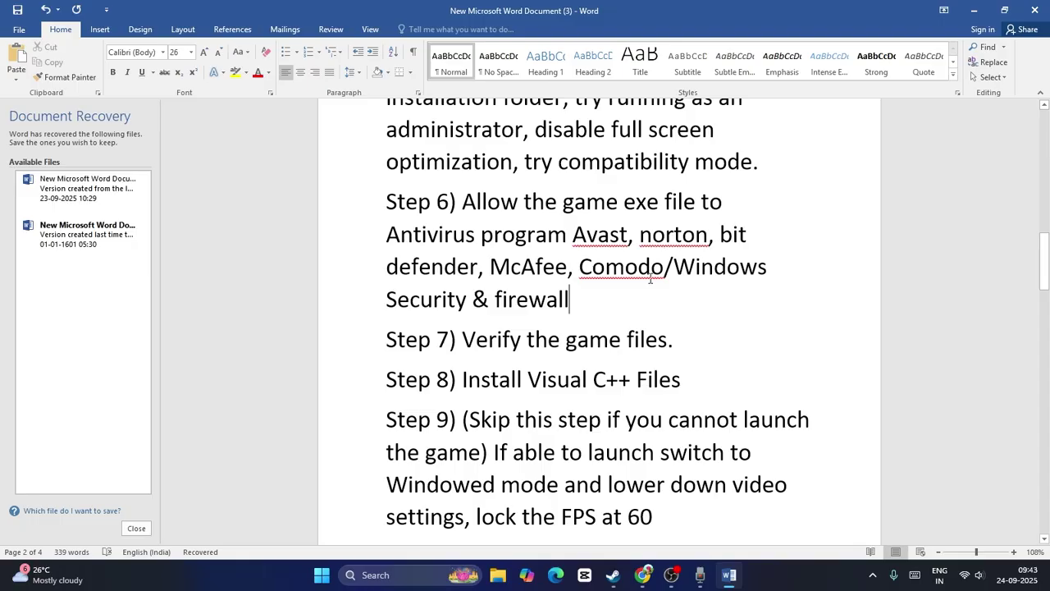
- Read Step 7 of the Word document about verifying the game files
{"action": "scroll", "coordinate": [651, 279], "scroll_direction": "down", "scroll_amount": 3}
{"action": "left_click_drag", "start_coordinate": [464, 237], "coordinate": [668, 240]}
{"action": "left_click", "coordinate": [717, 253]}
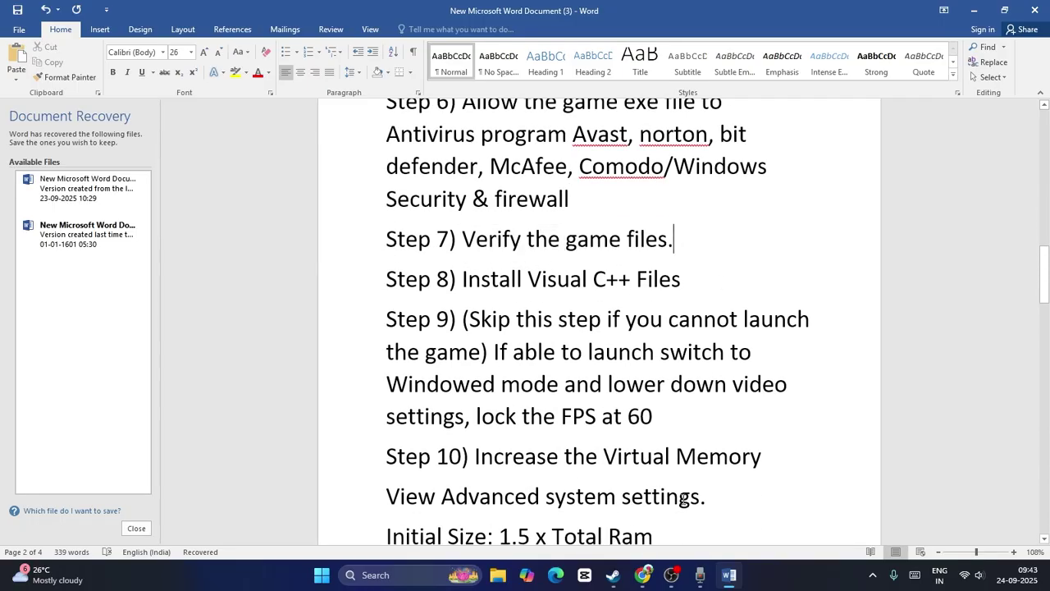
- Switch to Steam, view the file integrity verification option in SILENT HILL f's installed files properties, and close the properties
{"action": "left_click", "coordinate": [613, 574]}
{"action": "right_click", "coordinate": [121, 213]}
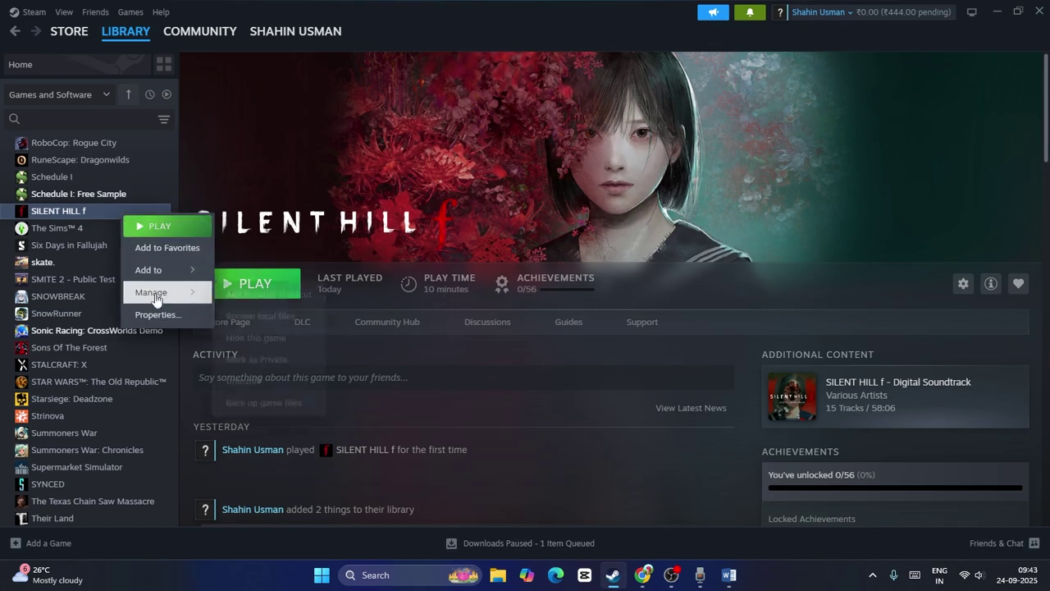
{"action": "left_click", "coordinate": [158, 314]}
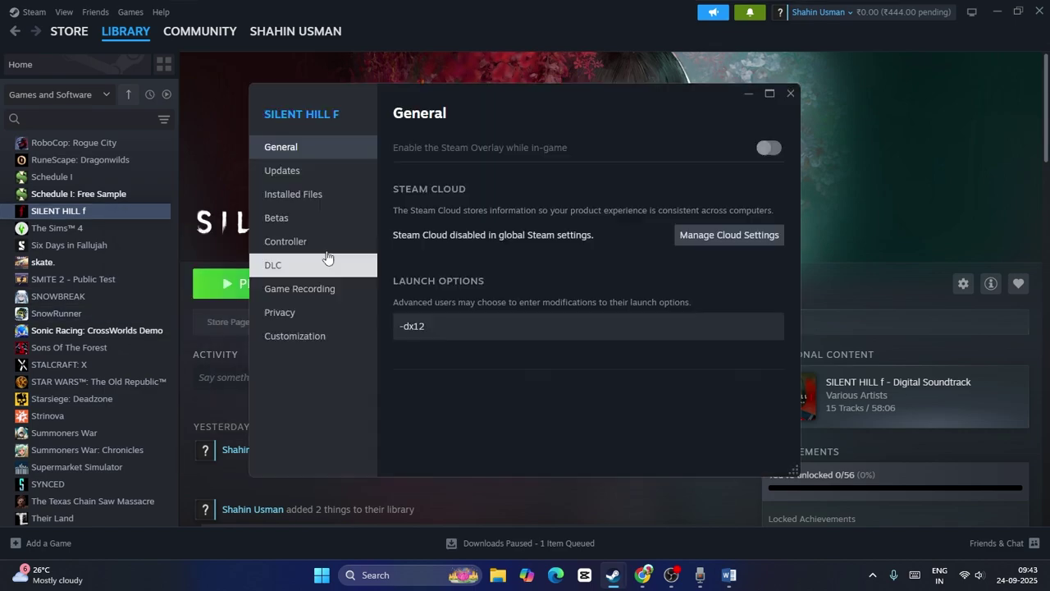
{"action": "left_click", "coordinate": [316, 197]}
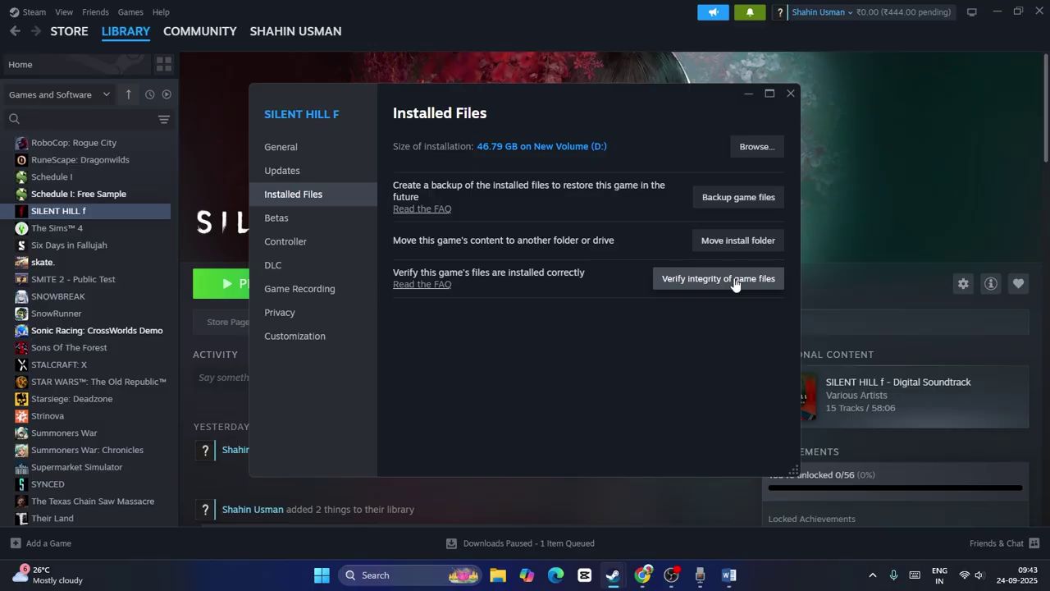
{"action": "left_click", "coordinate": [790, 94]}
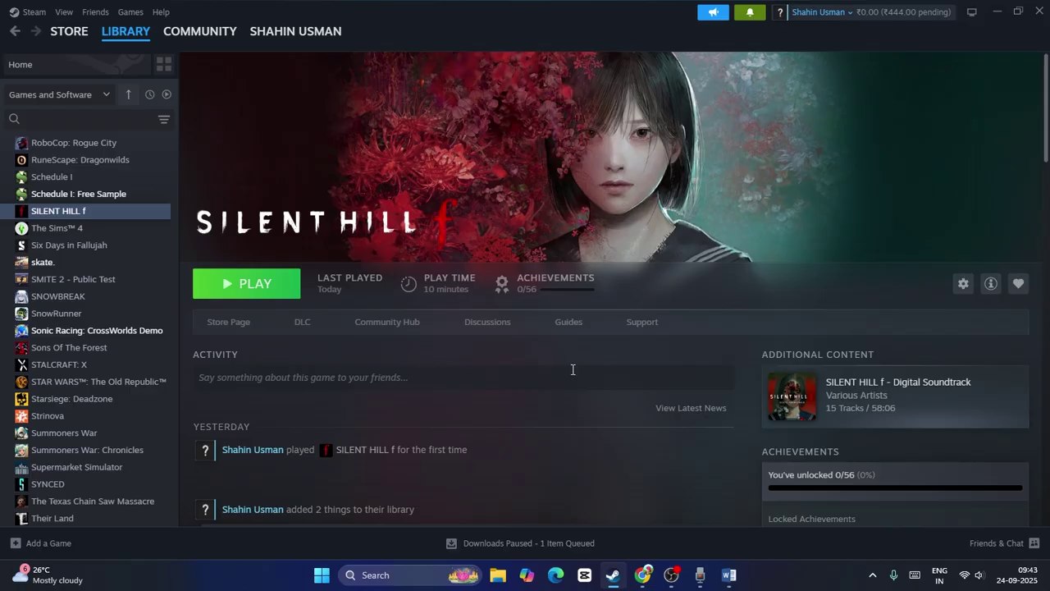
- Read Step 8 in the Word document, search Google in Chrome for "install visual c++", and open Microsoft Learn's Redistributable downloads page
{"action": "left_click", "coordinate": [729, 575]}
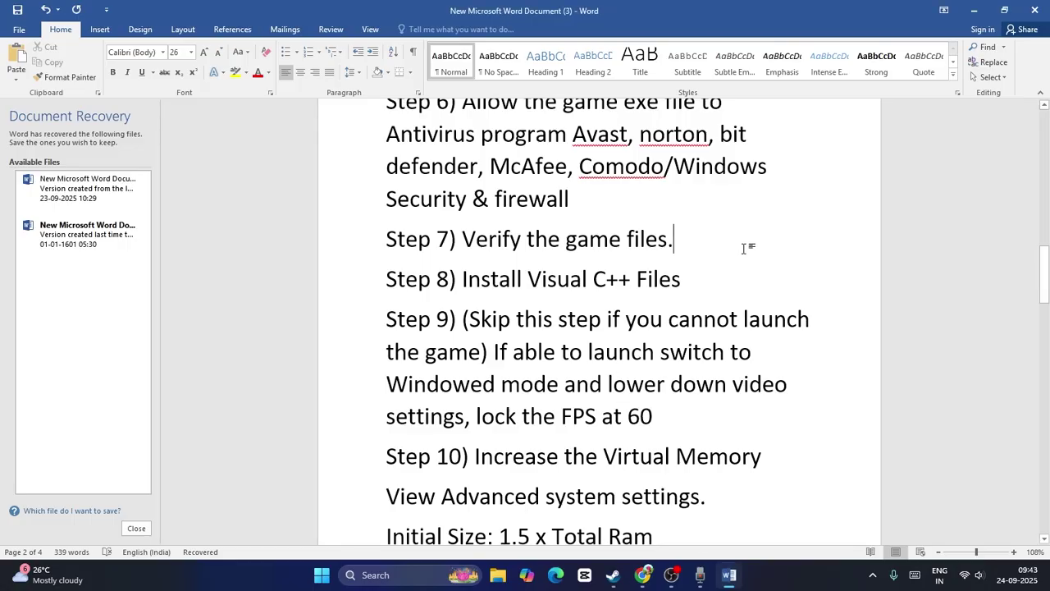
{"action": "scroll", "coordinate": [750, 238], "scroll_direction": "down", "scroll_amount": 1}
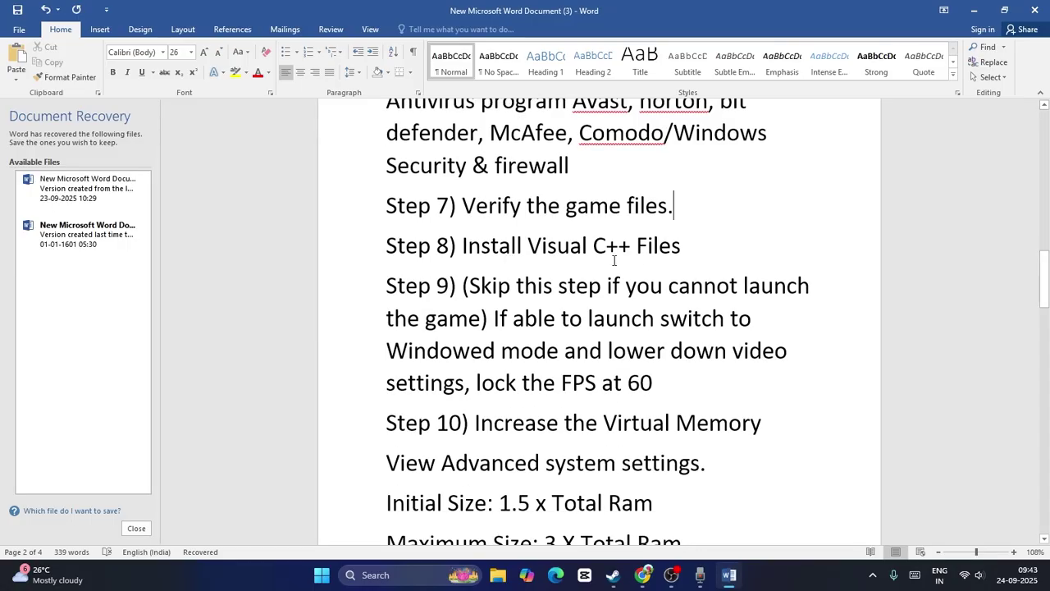
{"action": "left_click", "coordinate": [643, 576]}
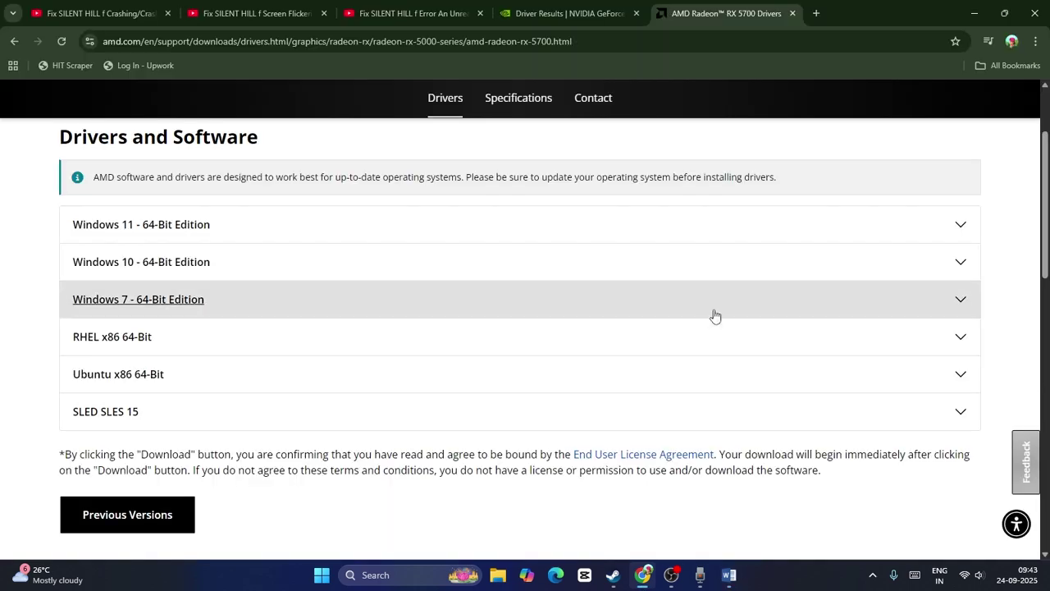
{"action": "left_click", "coordinate": [816, 14]}
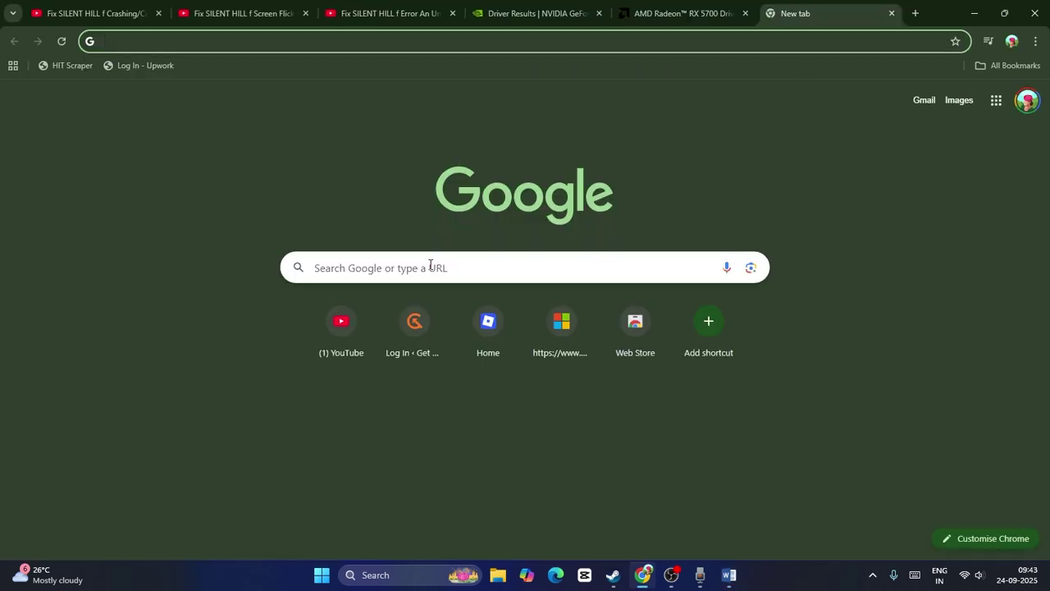
{"action": "left_click", "coordinate": [430, 264]}
{"action": "type", "text": "instal"}
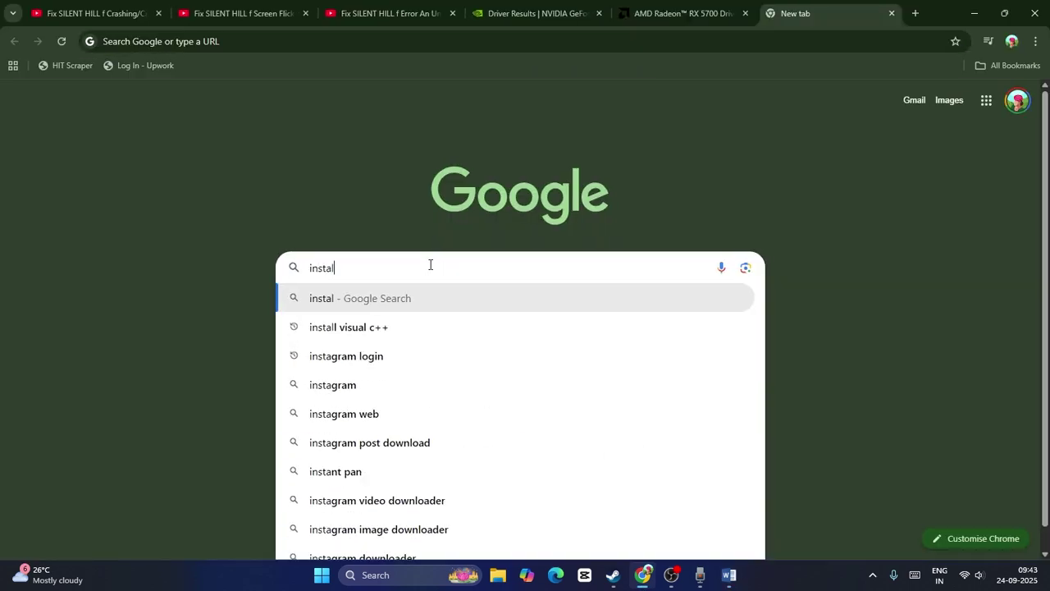
{"action": "type", "text": "l visual"}
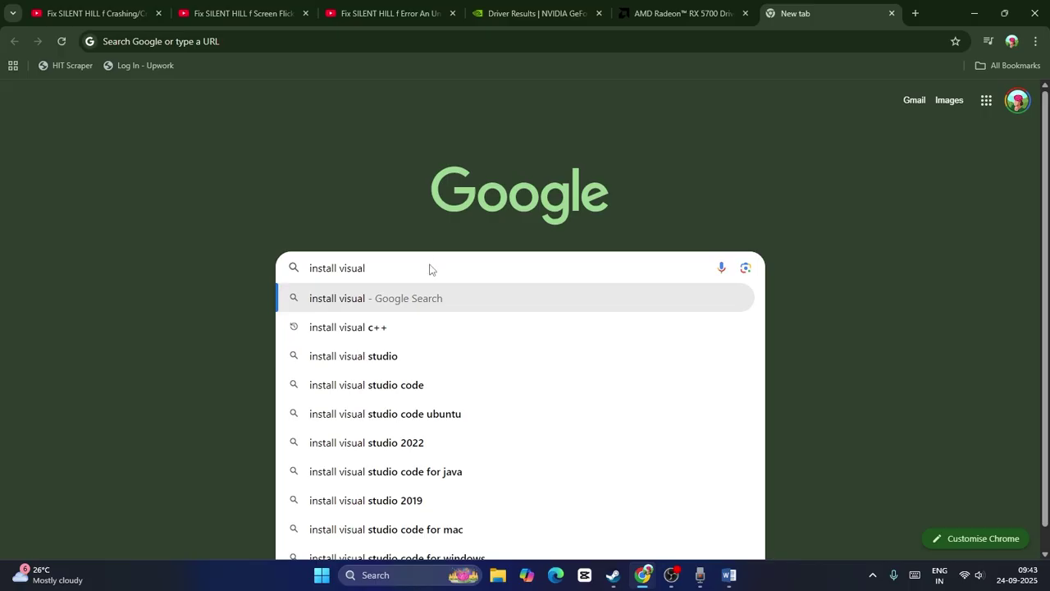
{"action": "key", "text": "Down"}
{"action": "key", "text": "Return"}
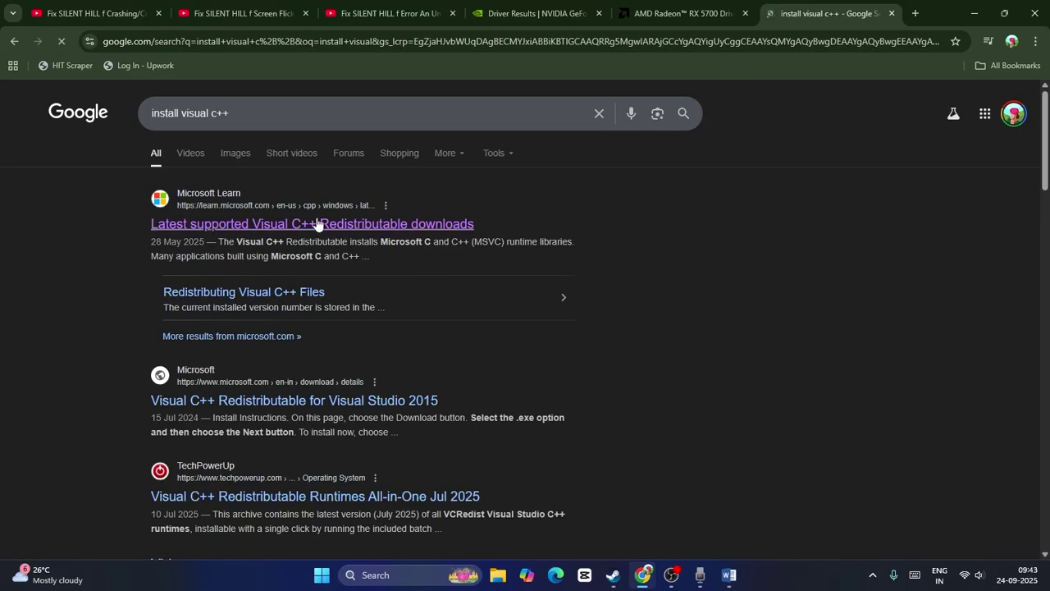
{"action": "left_click", "coordinate": [296, 224]}
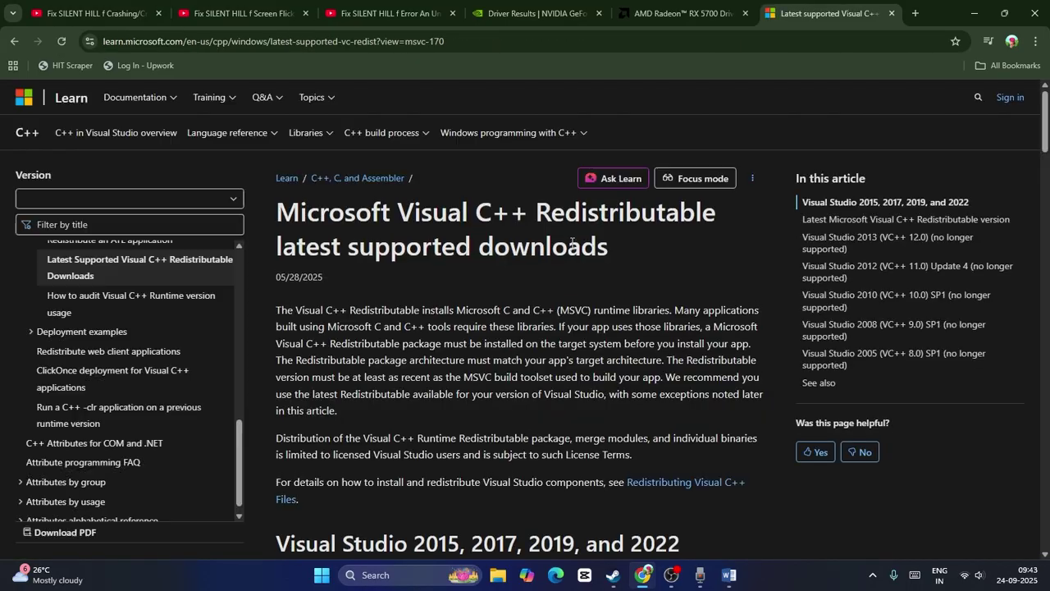
- Examine the X86 and X64 download links for the latest Microsoft Visual C++ Redistributable version
{"action": "scroll", "coordinate": [548, 246], "scroll_direction": "down", "scroll_amount": 2}
{"action": "scroll", "coordinate": [548, 247], "scroll_direction": "down", "scroll_amount": 7}
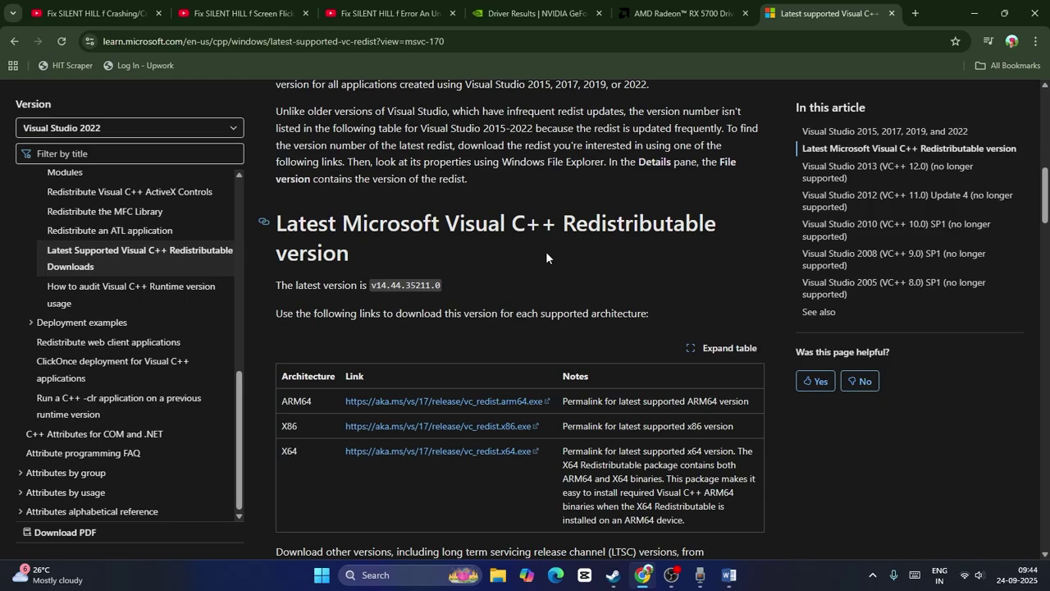
{"action": "left_click_drag", "start_coordinate": [289, 293], "coordinate": [300, 294]}
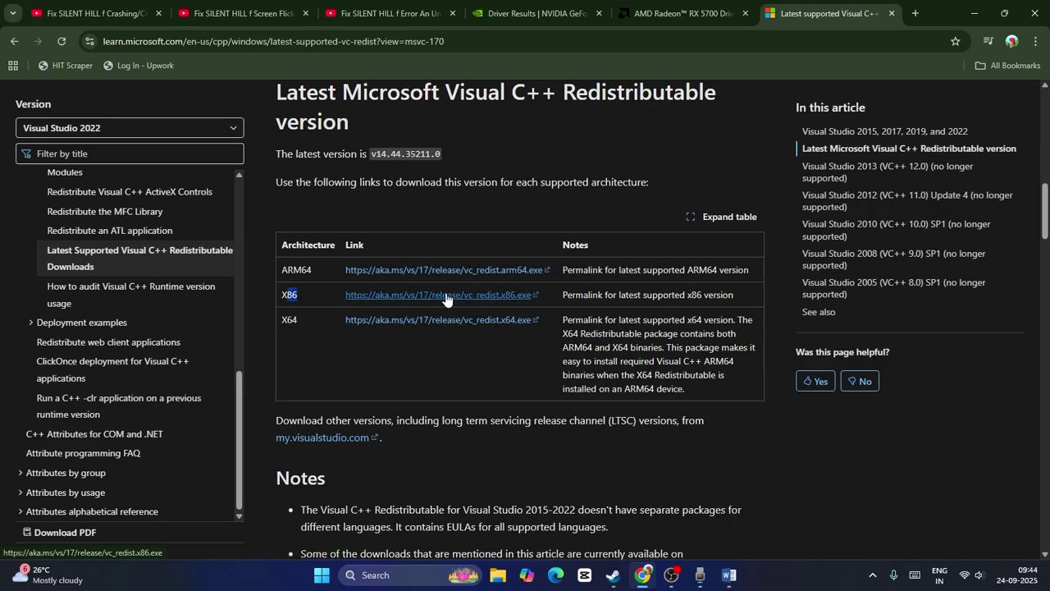
{"action": "left_click", "coordinate": [290, 322]}
{"action": "left_click_drag", "start_coordinate": [291, 322], "coordinate": [302, 322]}
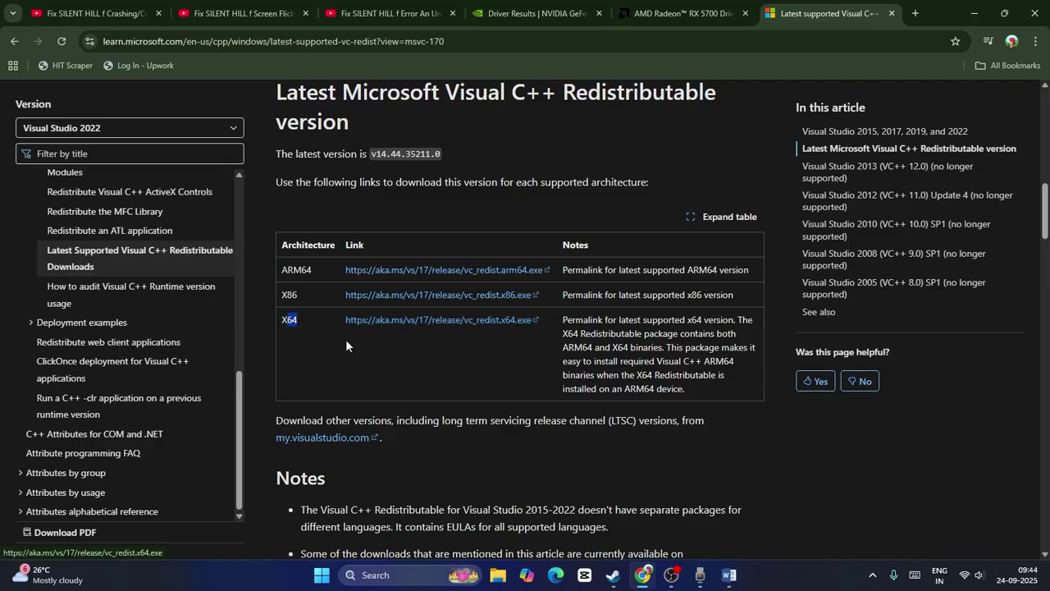
{"action": "left_click", "coordinate": [309, 361]}
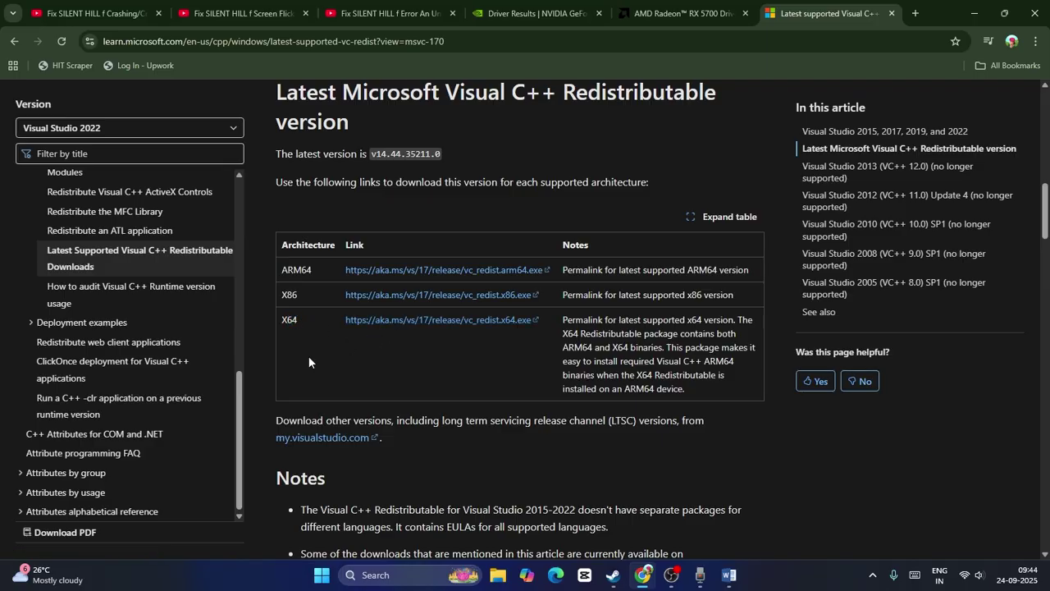
- Switch to the Word document and read Step 9 about windowed mode, lower video settings and locking the FPS at 60
{"action": "left_click", "coordinate": [729, 574]}
{"action": "scroll", "coordinate": [561, 280], "scroll_direction": "down", "scroll_amount": 3}
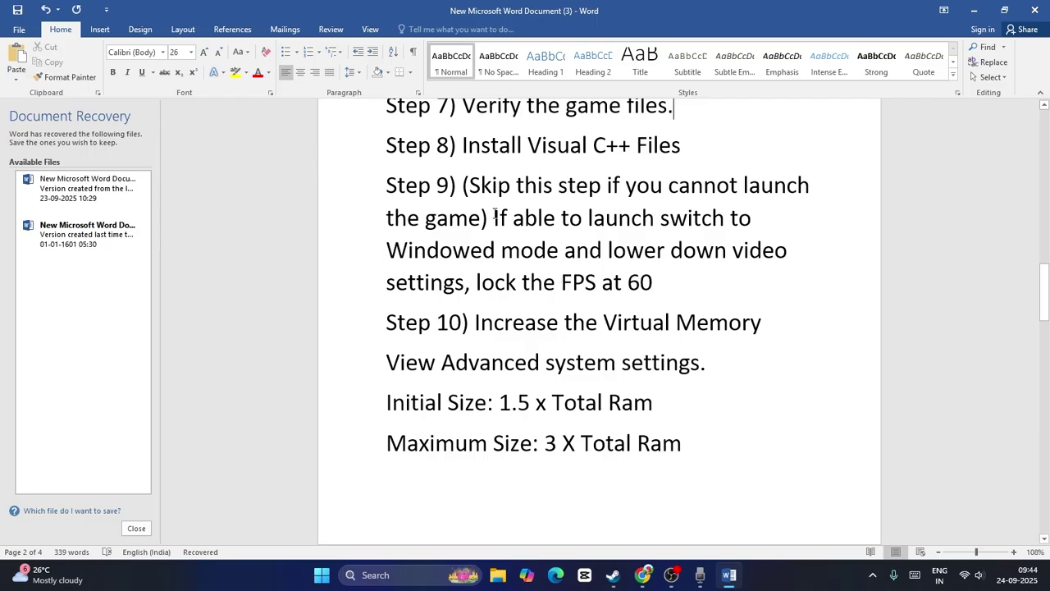
{"action": "left_click_drag", "start_coordinate": [494, 217], "coordinate": [758, 279]}
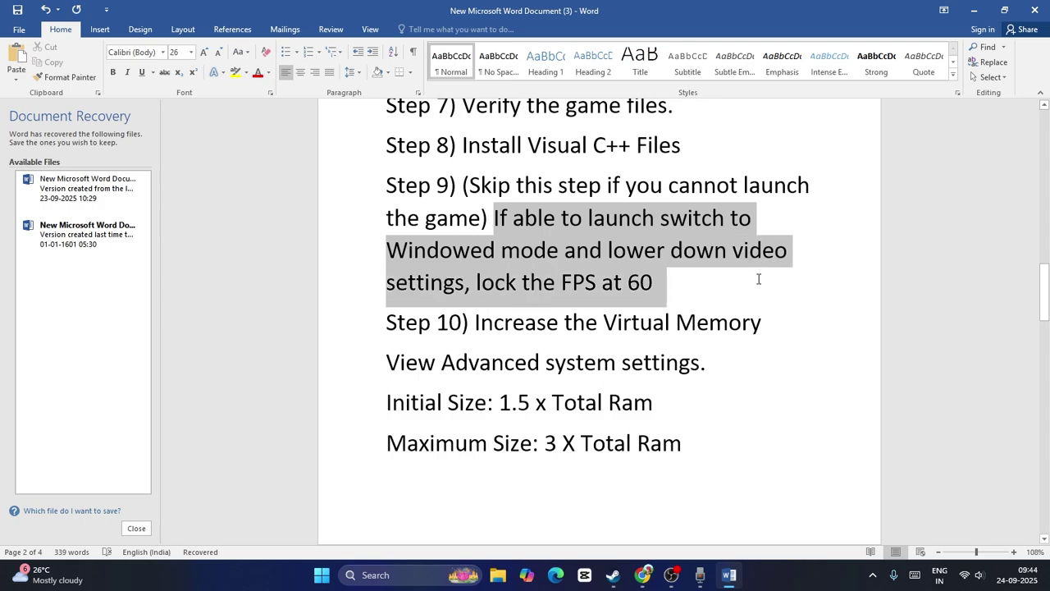
{"action": "left_click", "coordinate": [726, 281]}
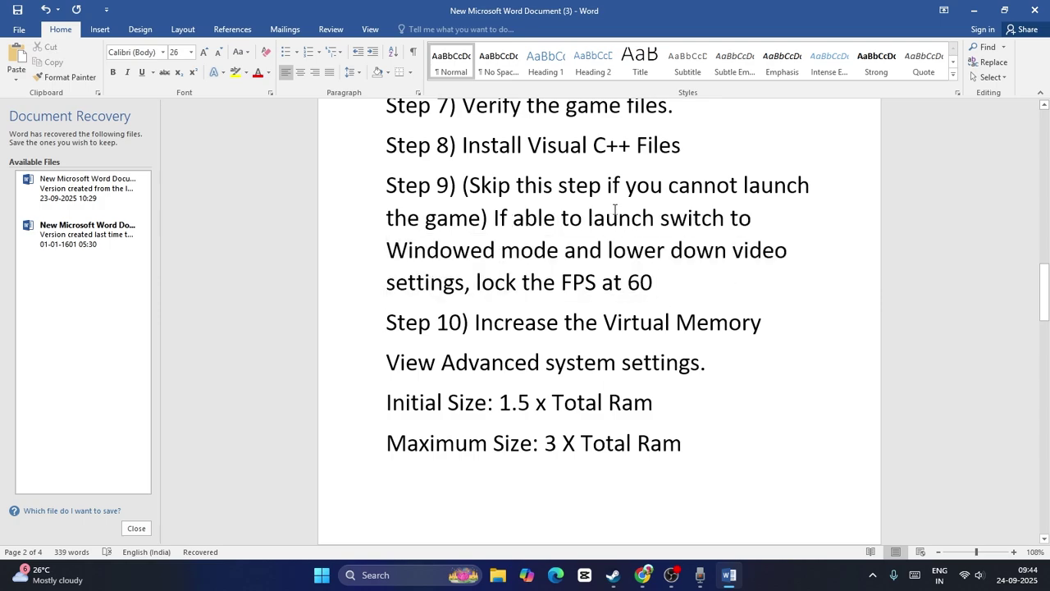
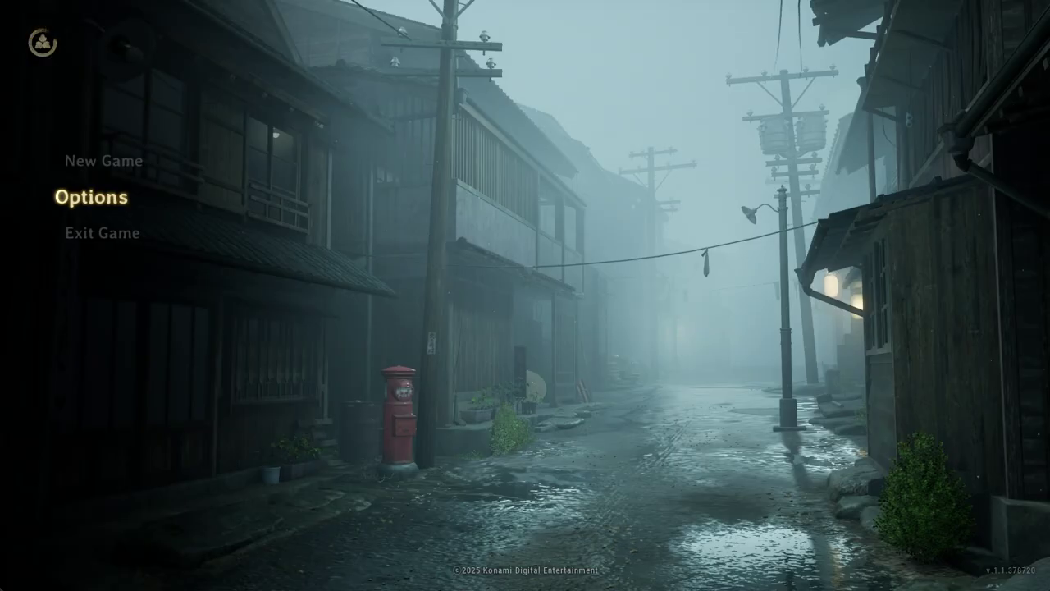
- Exit SILENT HILL f from its main menu
{"action": "key", "text": "Down"}
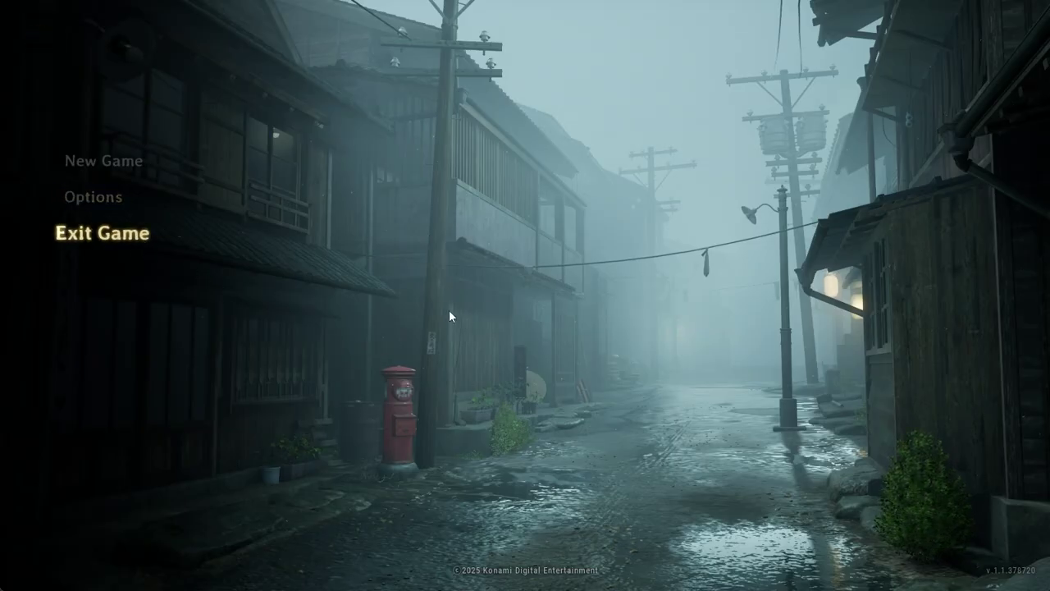
{"action": "left_click", "coordinate": [144, 238]}
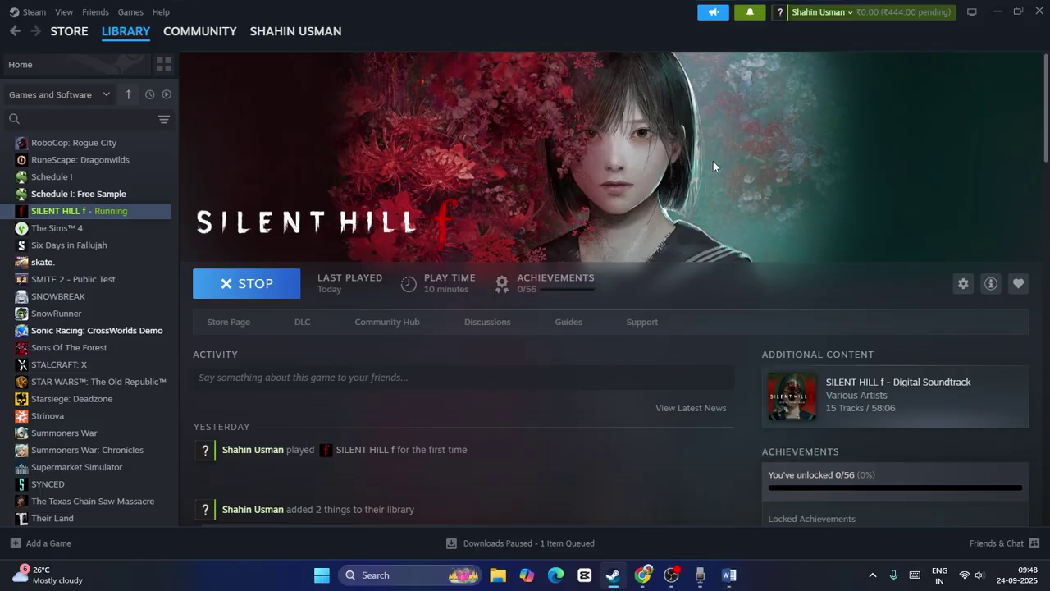
- Minimize Word and Steam to reach the desktop, and start a Windows search
{"action": "key", "text": "alt+Tab"}
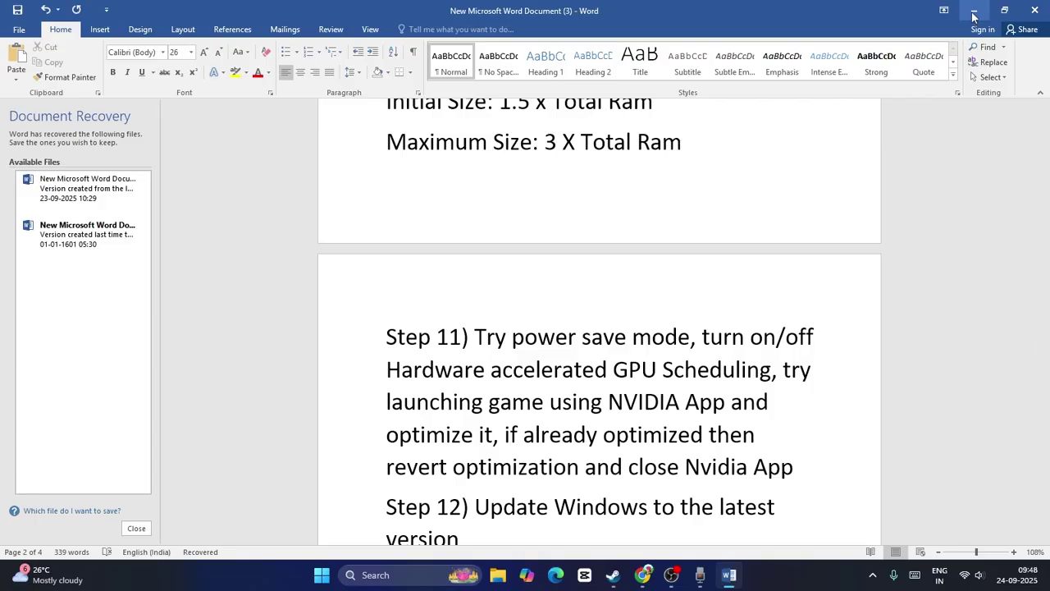
{"action": "left_click", "coordinate": [974, 11]}
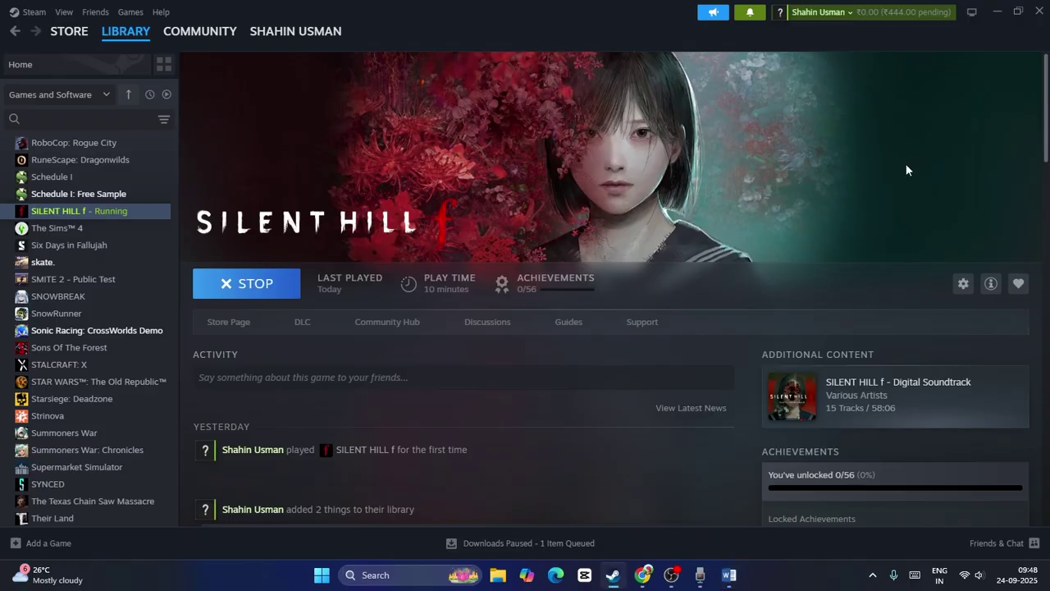
{"action": "left_click", "coordinate": [998, 13]}
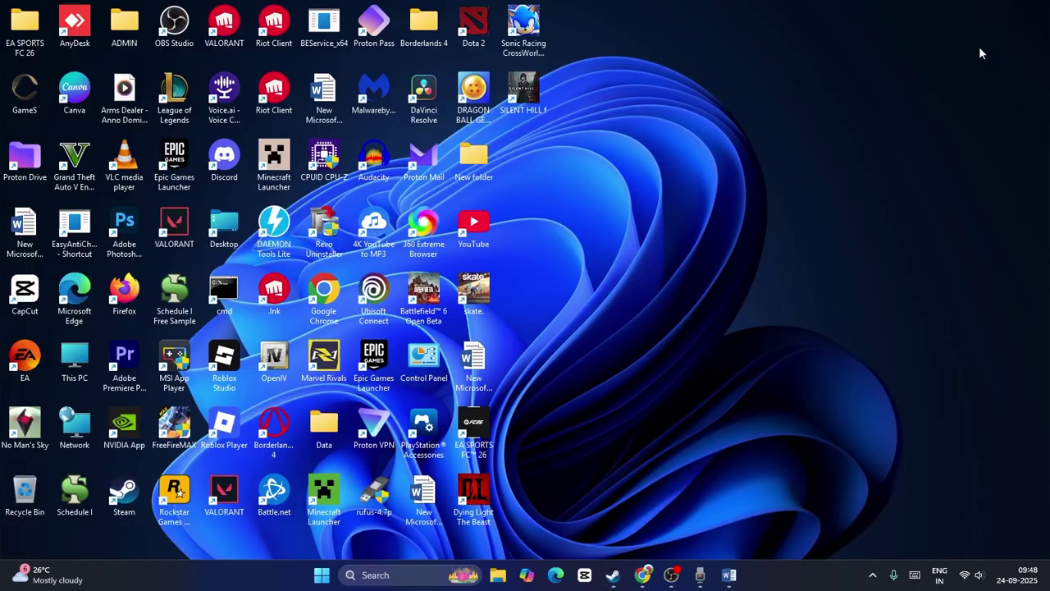
{"action": "left_click", "coordinate": [402, 576]}
{"action": "type", "text": "control"}
{"action": "key", "text": "BackSpace"}
{"action": "key", "text": "BackSpace"}
{"action": "key", "text": "BackSpace"}
{"action": "key", "text": "BackSpace"}
{"action": "key", "text": "BackSpace"}
{"action": "key", "text": "BackSpace"}
{"action": "key", "text": "BackSpace"}
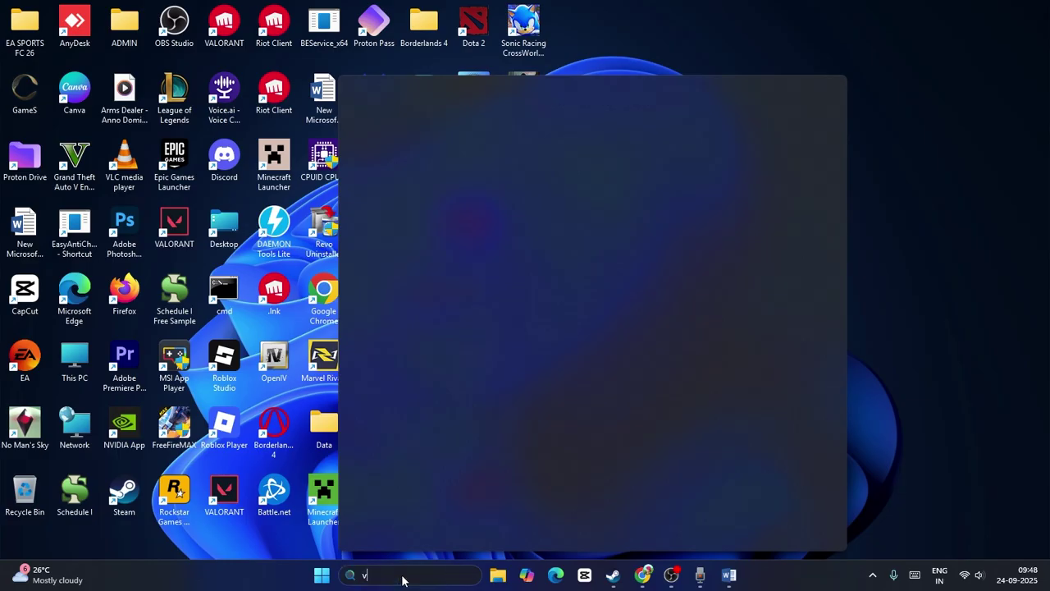
- Search for "view", open the Virtual Memory settings through advanced system settings, and choose a custom paging file size for drive C:
{"action": "type", "text": "view"}
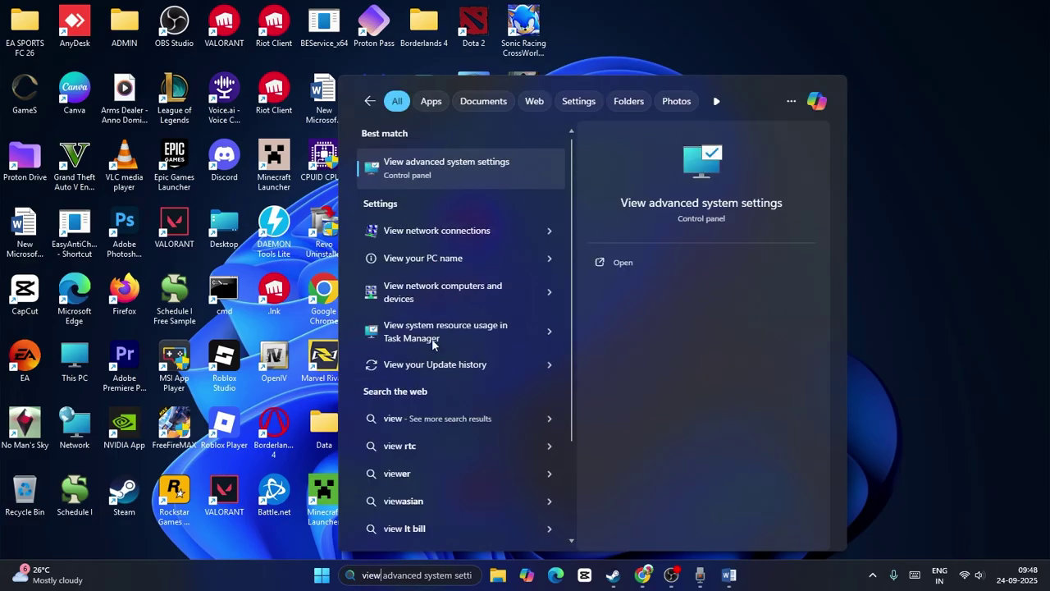
{"action": "left_click", "coordinate": [450, 179]}
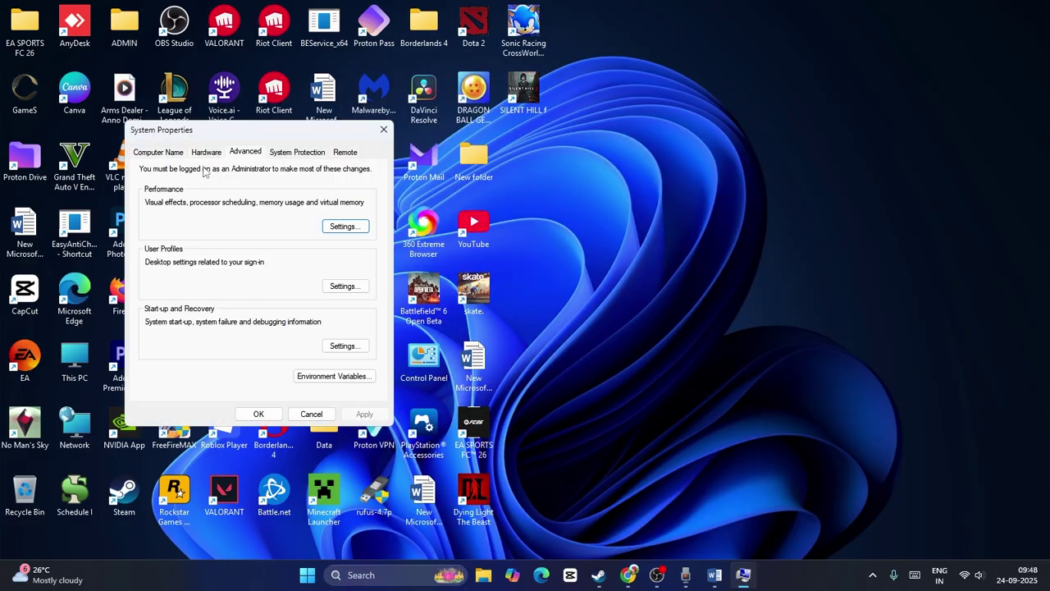
{"action": "left_click", "coordinate": [345, 228]}
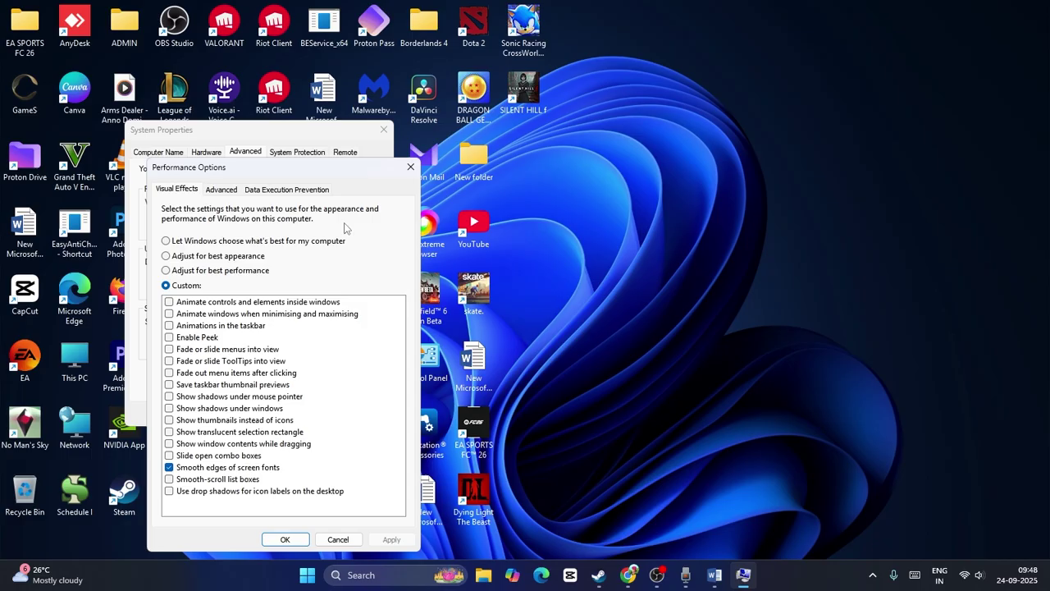
{"action": "left_click", "coordinate": [222, 190]}
{"action": "left_click", "coordinate": [369, 358]}
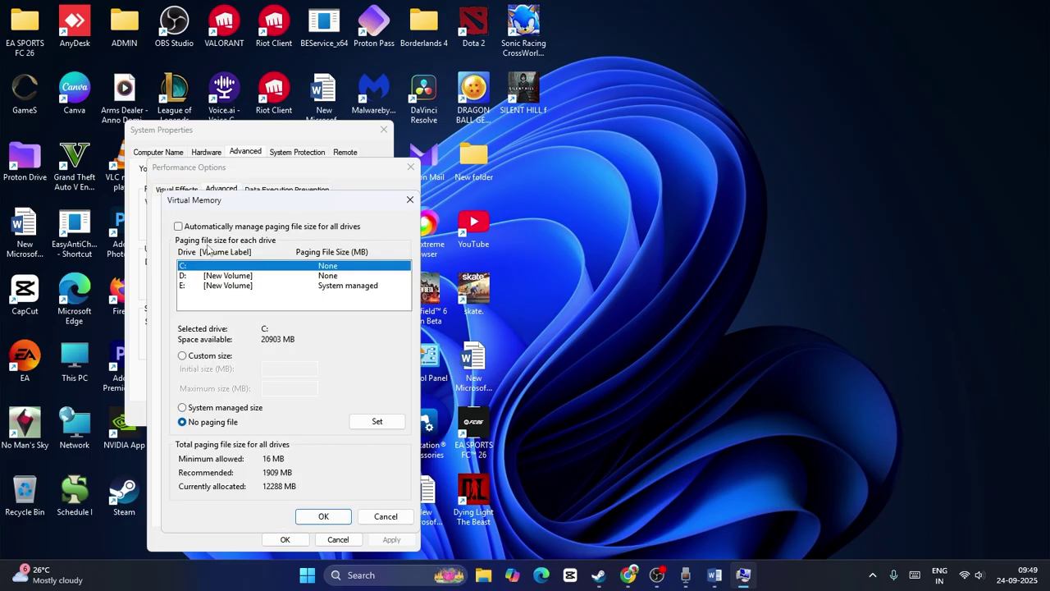
{"action": "left_click", "coordinate": [183, 358]}
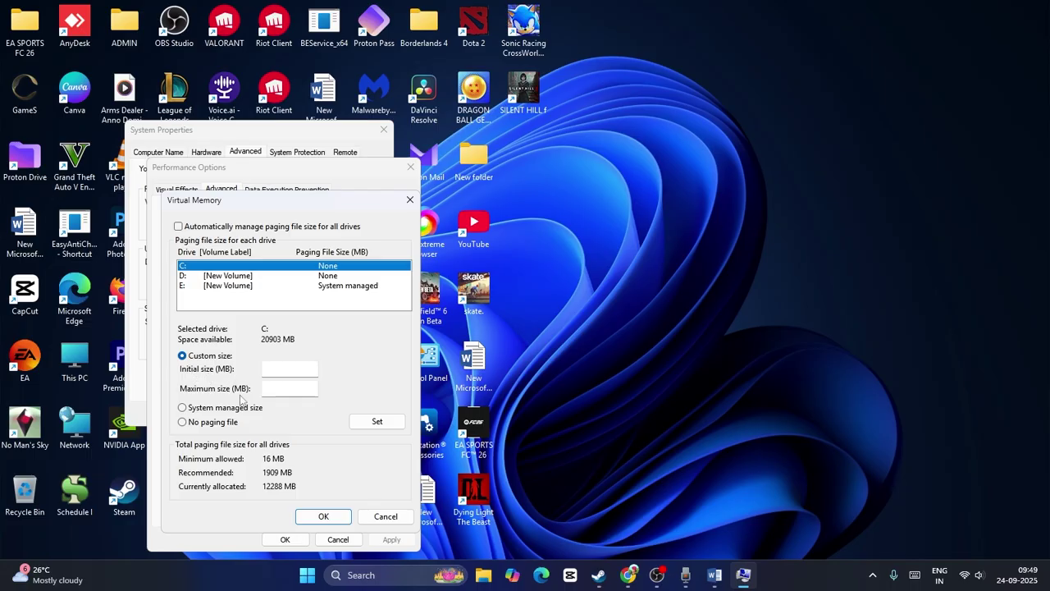
- Open Calculator and multiply 16 by 1024 to convert the total RAM to megabytes
{"action": "left_click", "coordinate": [365, 572]}
{"action": "type", "text": "calculator"}
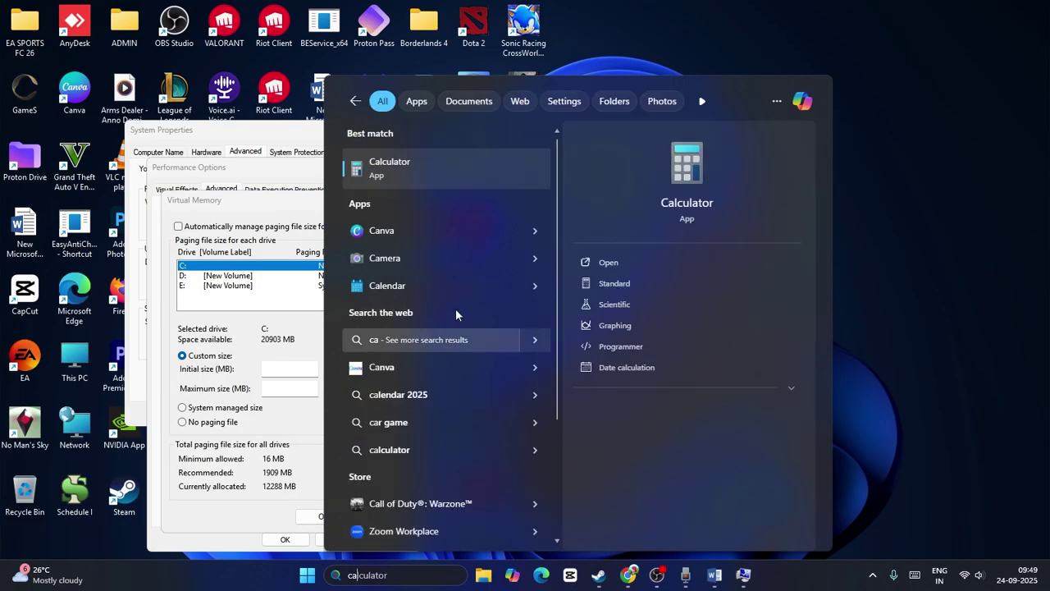
{"action": "left_click", "coordinate": [545, 187]}
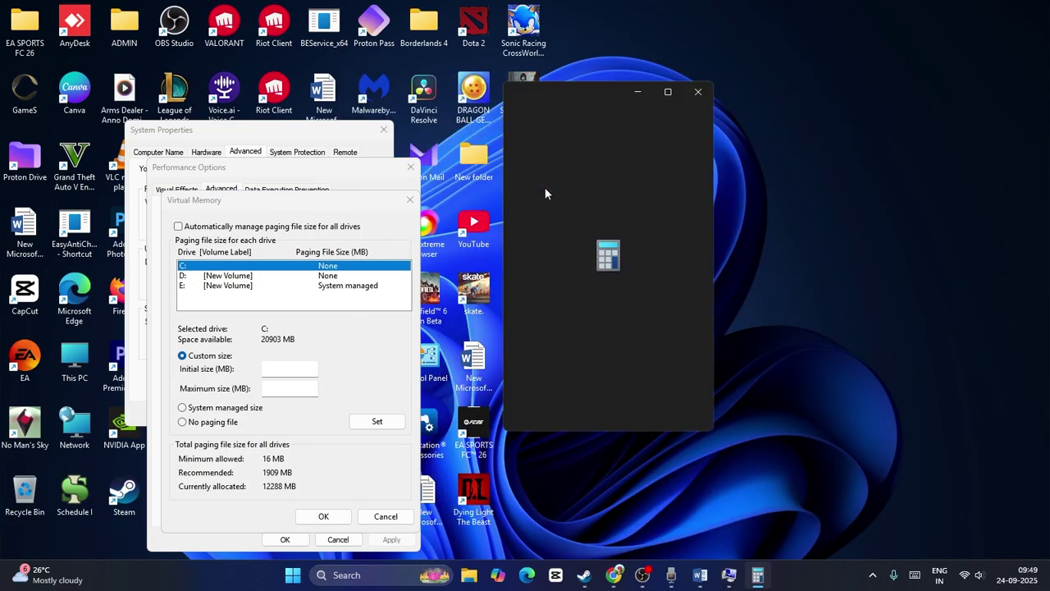
{"action": "left_click", "coordinate": [545, 375]}
{"action": "left_click", "coordinate": [636, 343]}
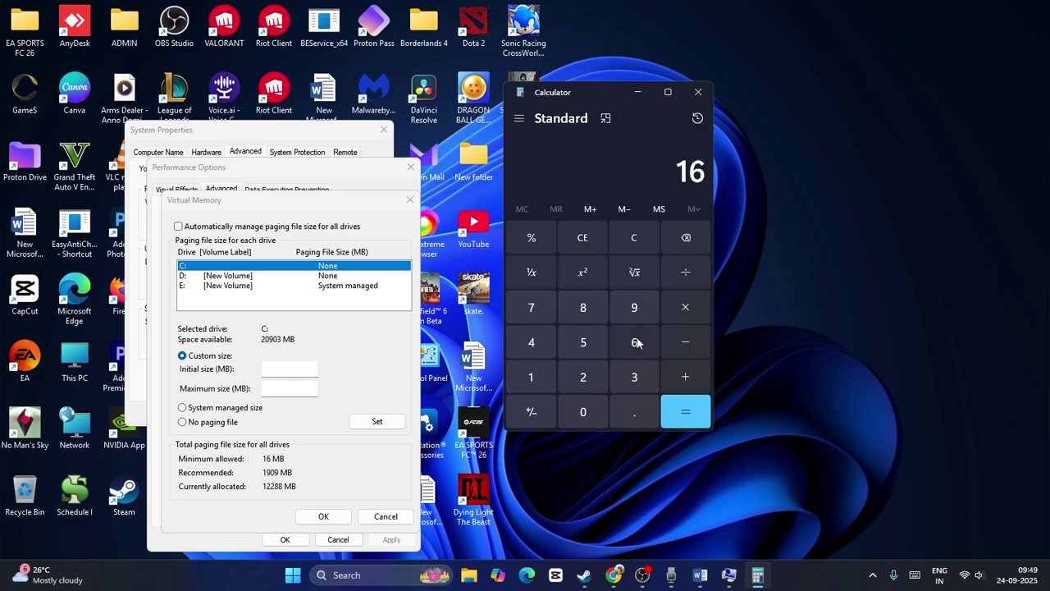
{"action": "left_click", "coordinate": [685, 307]}
{"action": "left_click", "coordinate": [541, 375]}
{"action": "left_click", "coordinate": [584, 411]}
{"action": "left_click", "coordinate": [583, 376]}
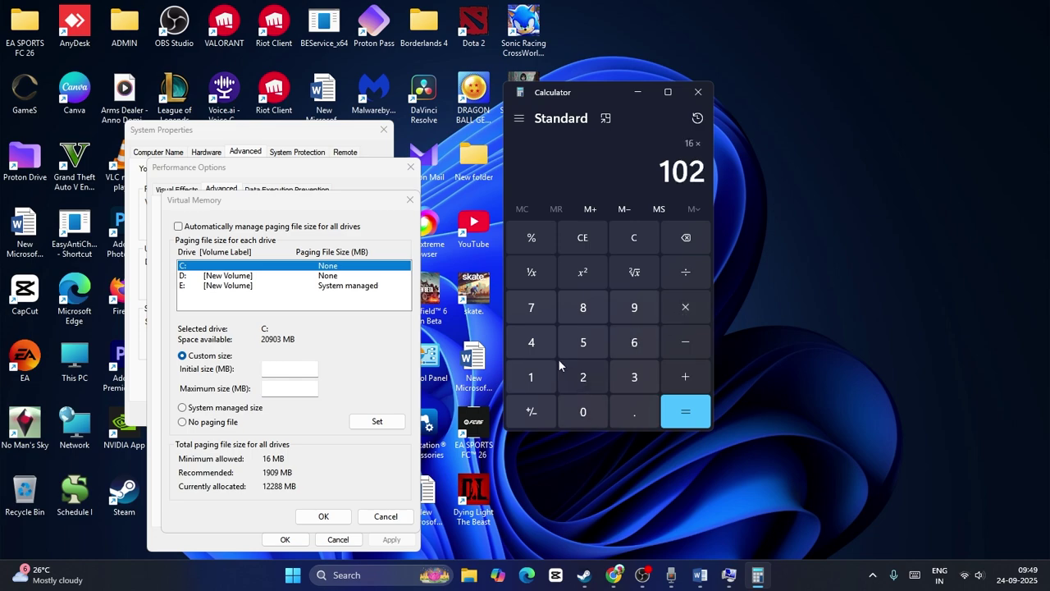
{"action": "left_click", "coordinate": [531, 342]}
{"action": "left_click", "coordinate": [681, 409]}
- Multiply the result by 1.5 and copy it into the paging file's initial size as 24,576 MB
{"action": "left_click", "coordinate": [685, 307]}
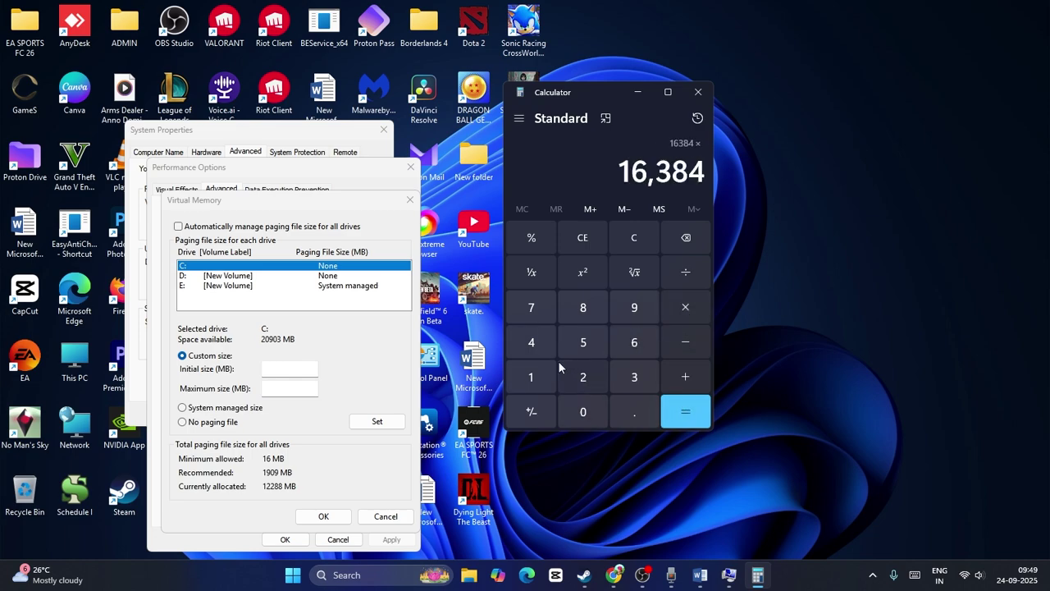
{"action": "left_click", "coordinate": [537, 376]}
{"action": "left_click", "coordinate": [622, 406]}
{"action": "left_click", "coordinate": [584, 344]}
{"action": "left_click", "coordinate": [685, 411]}
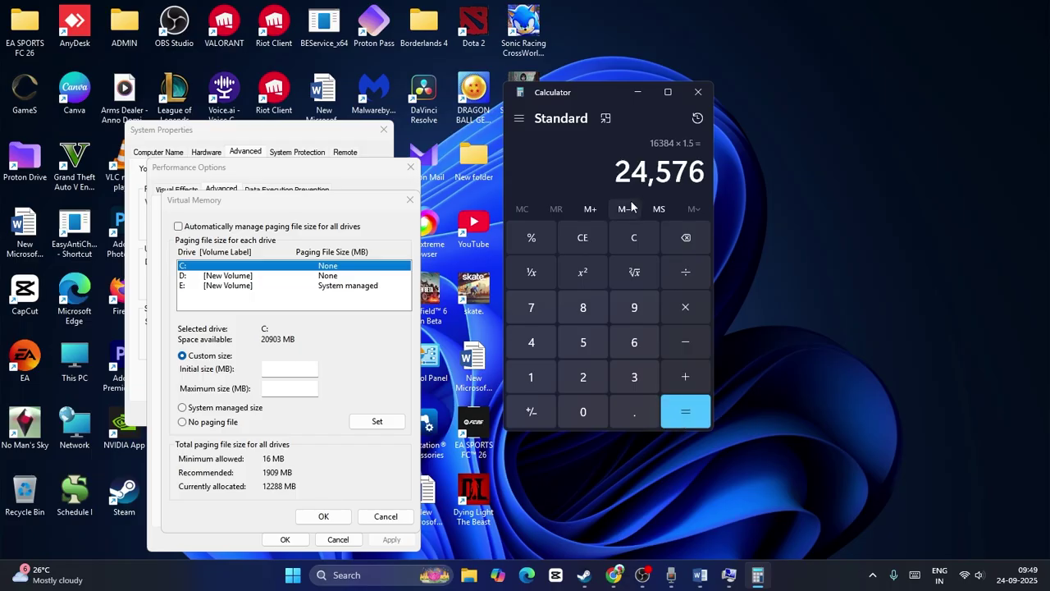
{"action": "left_click_drag", "start_coordinate": [617, 171], "coordinate": [699, 172]}
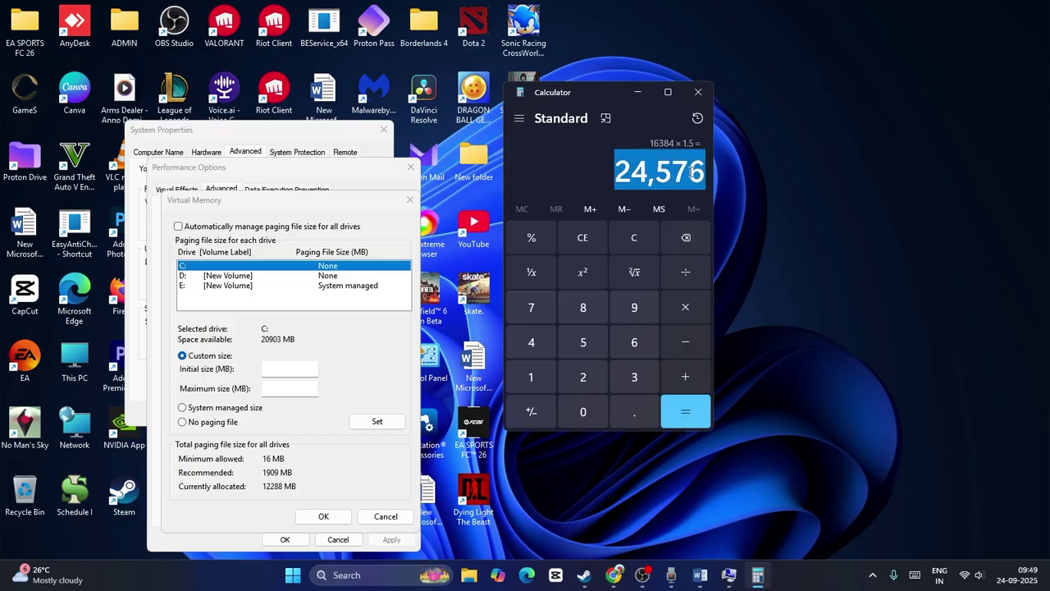
{"action": "right_click", "coordinate": [696, 171]}
{"action": "left_click", "coordinate": [722, 188]}
{"action": "left_click", "coordinate": [292, 367]}
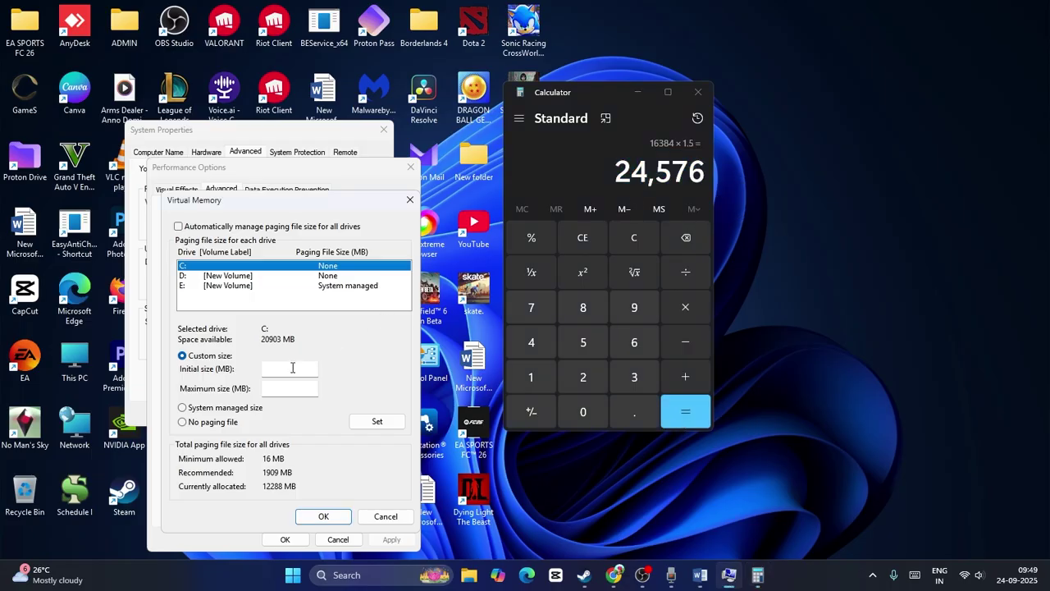
{"action": "right_click", "coordinate": [292, 368]}
{"action": "left_click", "coordinate": [328, 426]}
- Clear Calculator and compute 16 × 1024 × 3 for the maximum paging file size
{"action": "left_click", "coordinate": [589, 242]}
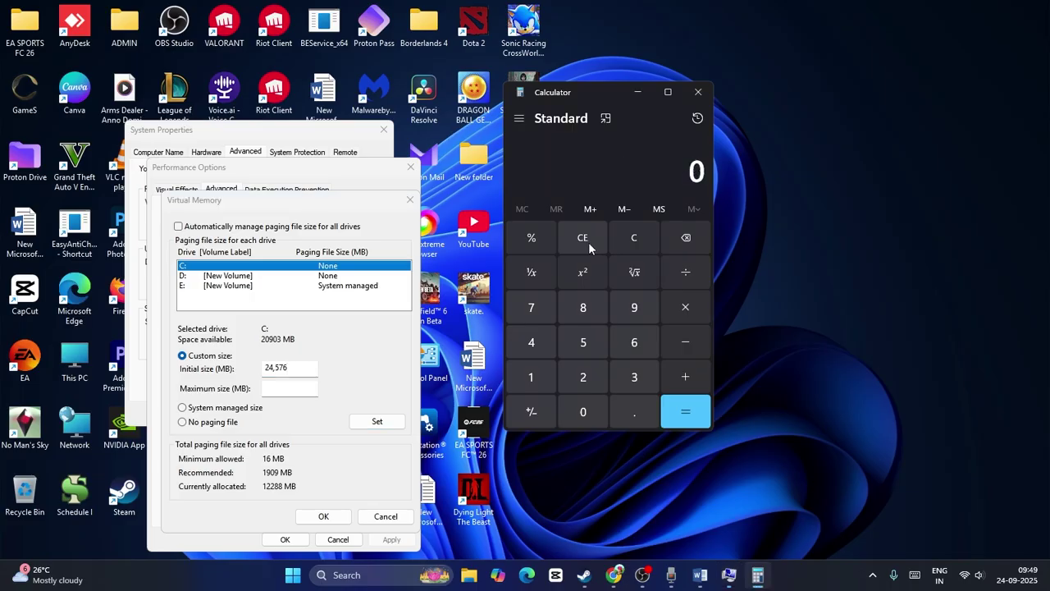
{"action": "left_click", "coordinate": [554, 377]}
{"action": "left_click", "coordinate": [634, 342]}
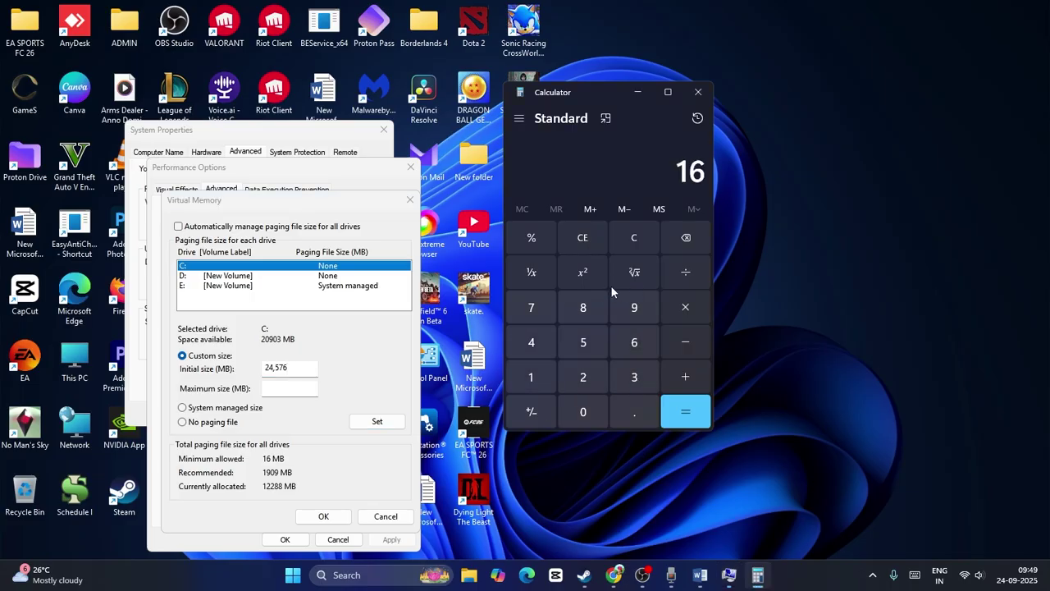
{"action": "left_click", "coordinate": [682, 302]}
{"action": "left_click", "coordinate": [534, 377]}
{"action": "left_click", "coordinate": [570, 410]}
{"action": "left_click", "coordinate": [579, 383]}
{"action": "key", "text": "4"}
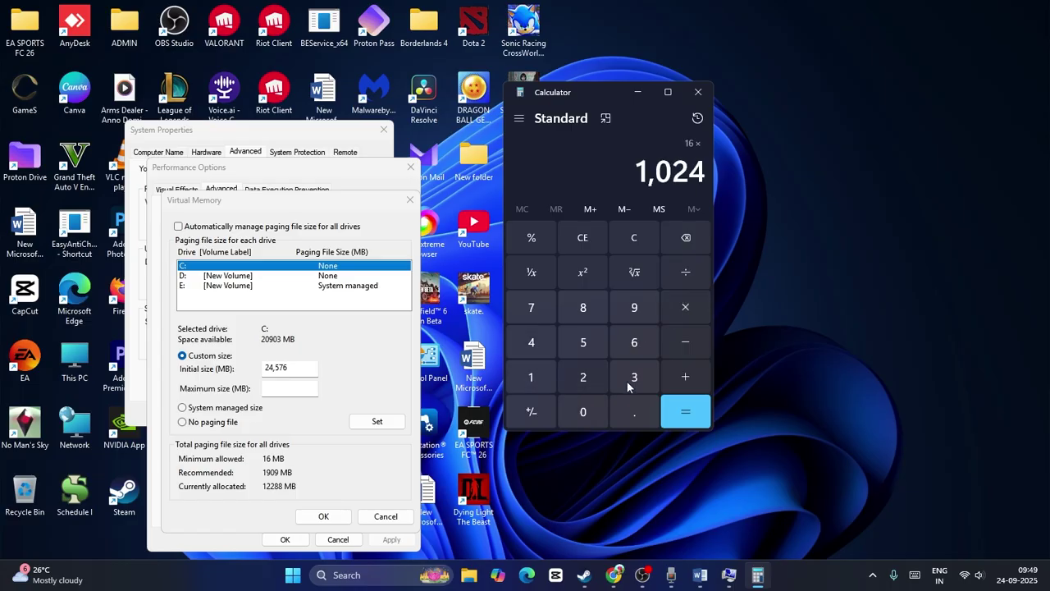
{"action": "key", "text": "Return"}
{"action": "key", "text": "asterisk"}
{"action": "left_click", "coordinate": [646, 380]}
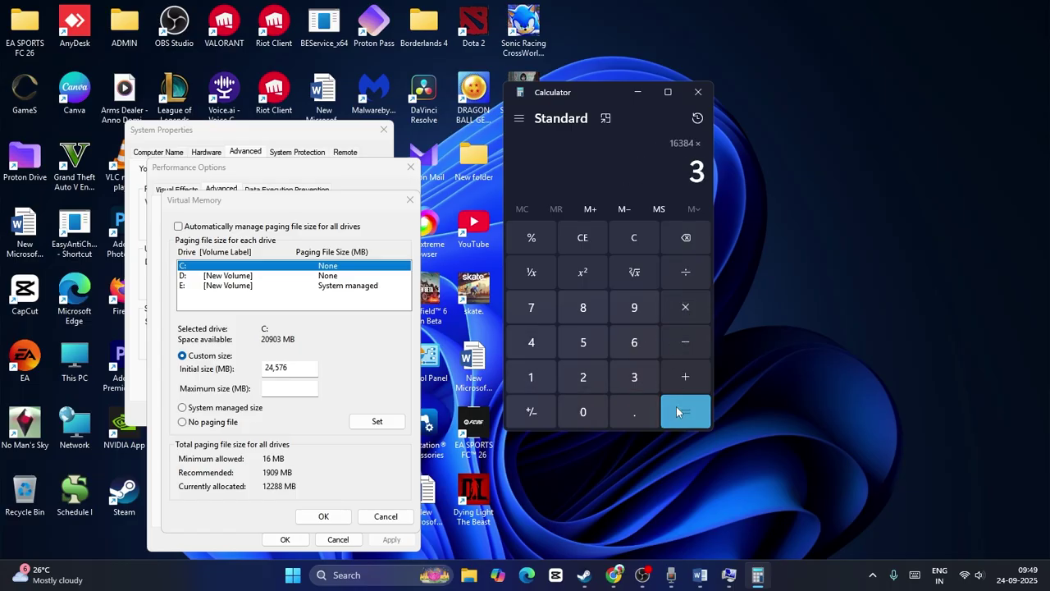
{"action": "left_click", "coordinate": [689, 410]}
- Copy the result into the maximum size as 49,152 MB, confirm the virtual memory settings, and close System Properties and Calculator
{"action": "left_click_drag", "start_coordinate": [621, 170], "coordinate": [705, 170]}
{"action": "right_click", "coordinate": [705, 171]}
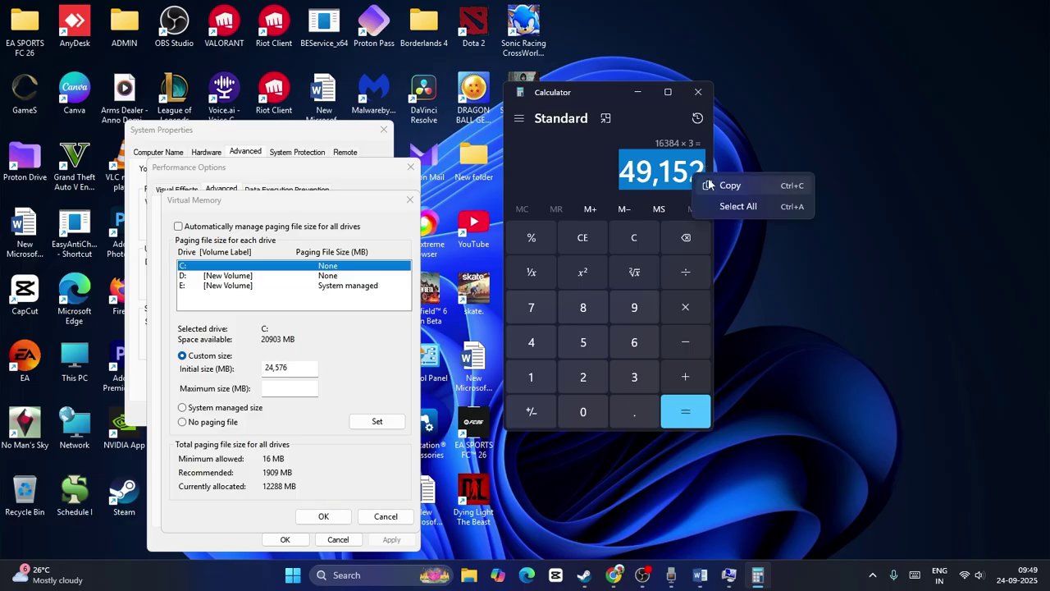
{"action": "left_click", "coordinate": [712, 184]}
{"action": "right_click", "coordinate": [297, 394]}
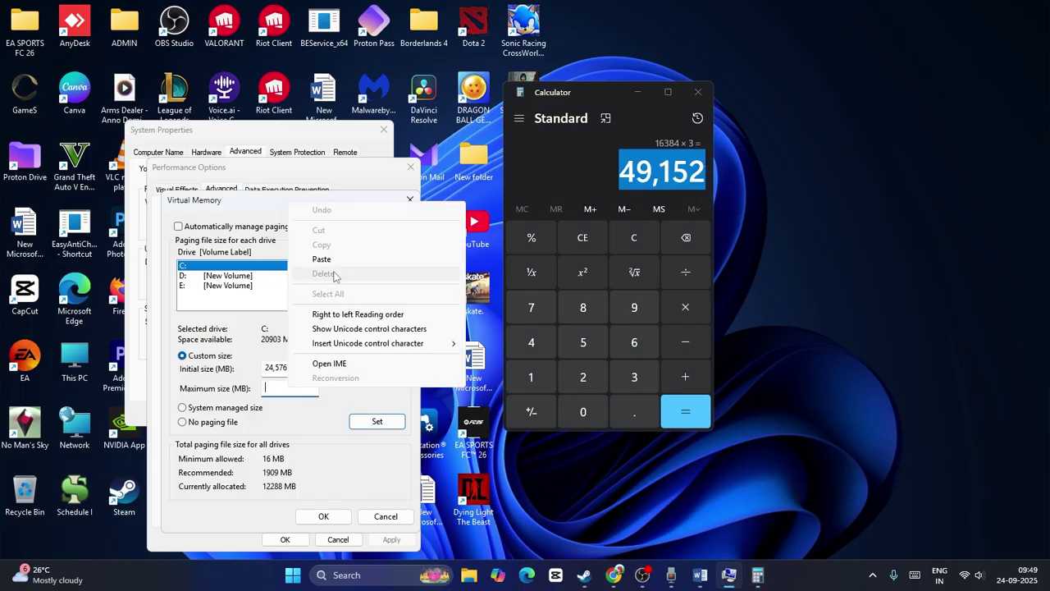
{"action": "left_click", "coordinate": [324, 258]}
{"action": "left_click", "coordinate": [324, 516]}
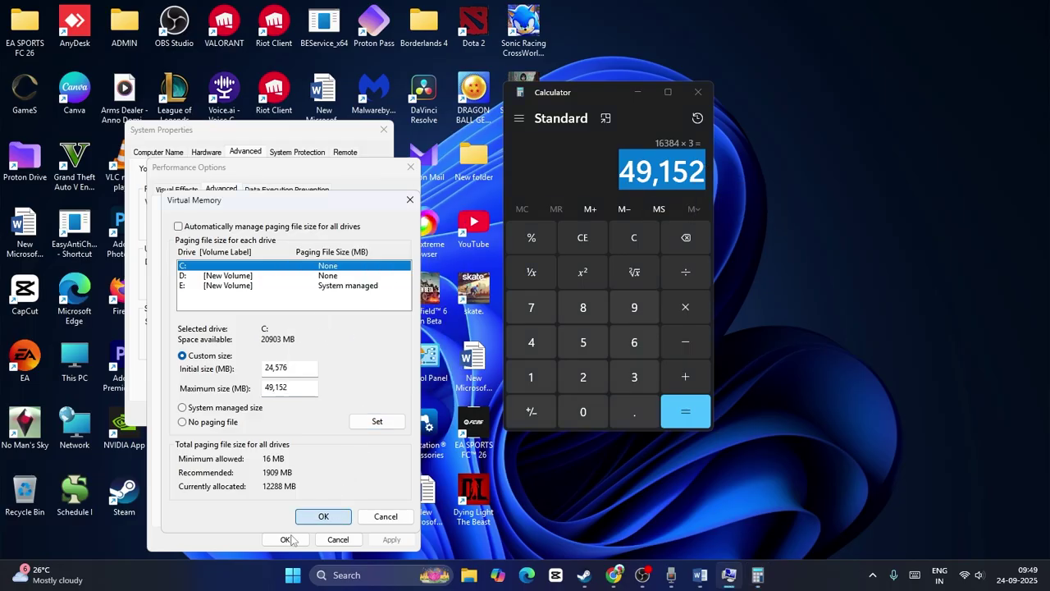
{"action": "left_click", "coordinate": [285, 539]}
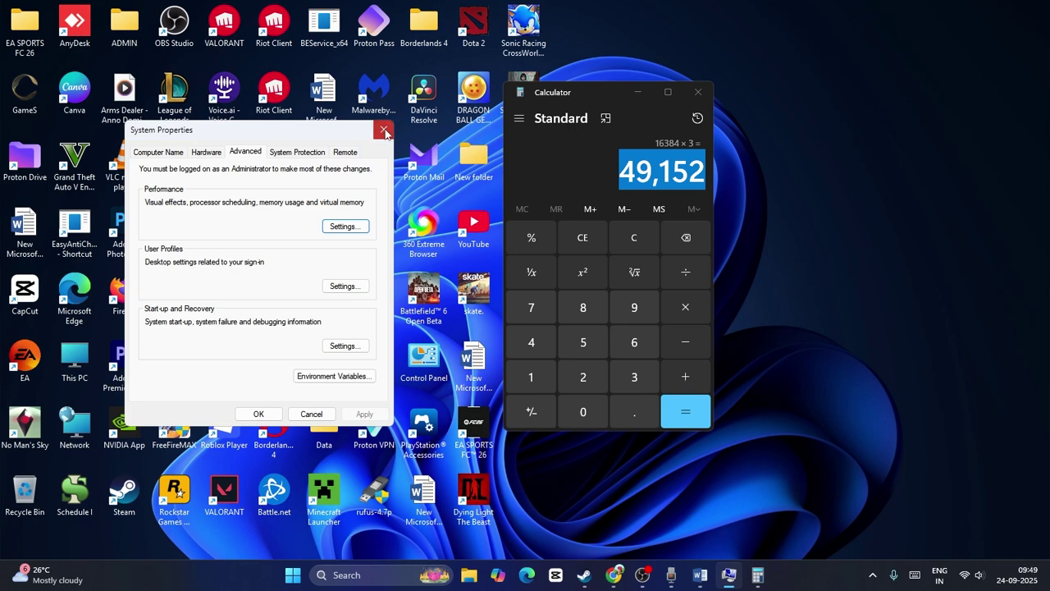
{"action": "left_click", "coordinate": [383, 129]}
{"action": "left_click", "coordinate": [698, 92]}
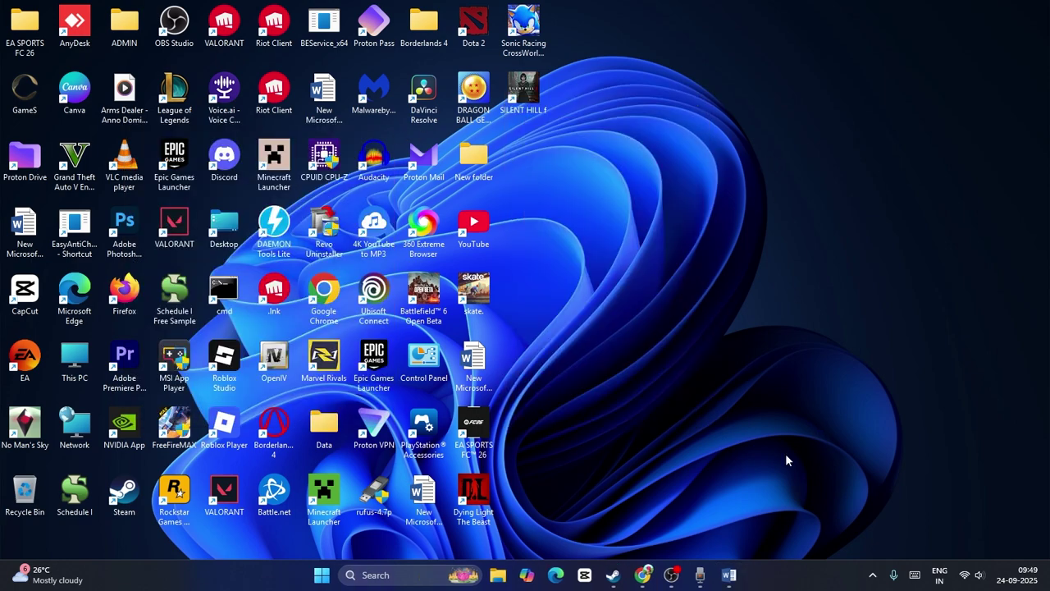
- Read Step 11 in the Word document about power save mode, GPU scheduling and the NVIDIA App, and minimize the document
{"action": "left_click", "coordinate": [729, 574]}
{"action": "scroll", "coordinate": [616, 261], "scroll_direction": "down", "scroll_amount": 2}
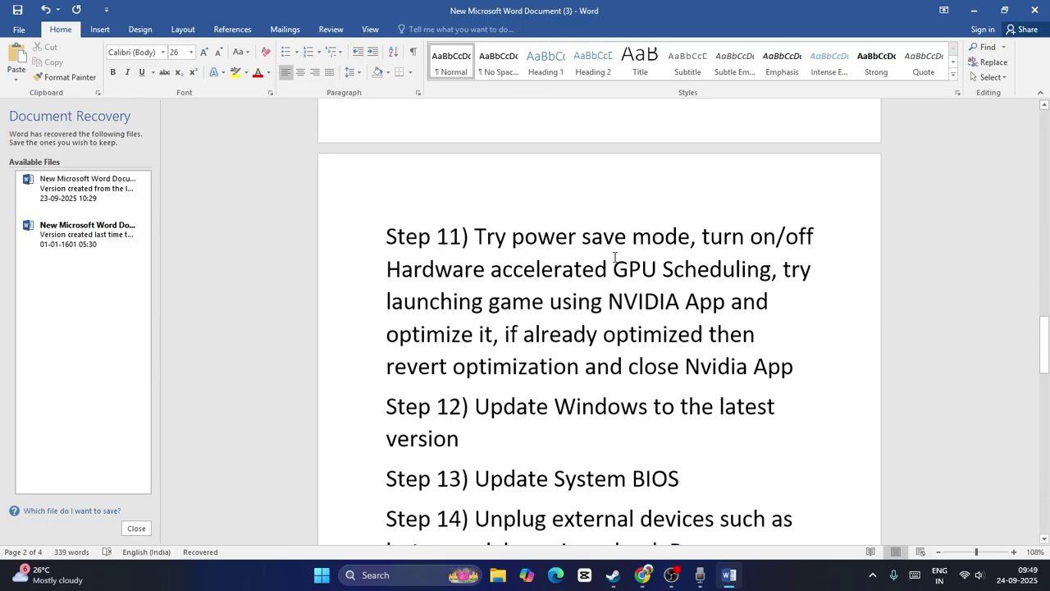
{"action": "scroll", "coordinate": [615, 257], "scroll_direction": "down", "scroll_amount": 1}
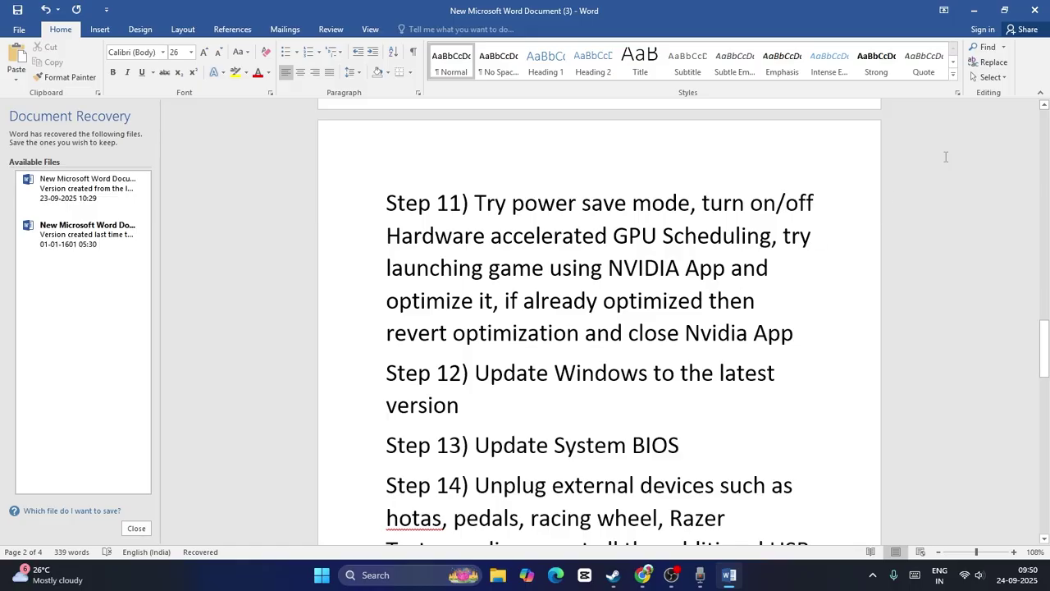
{"action": "left_click", "coordinate": [973, 10]}
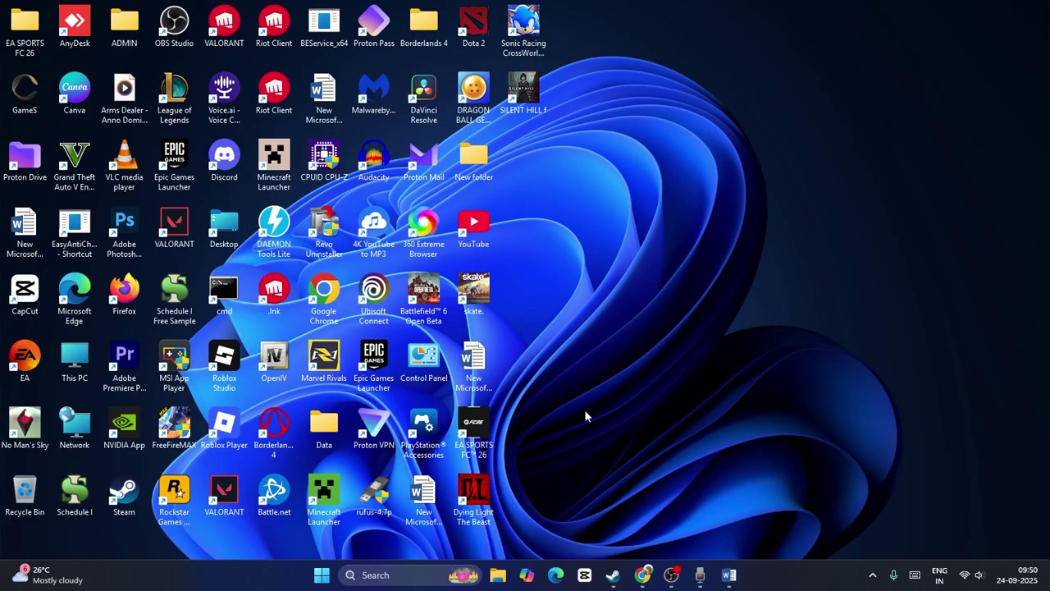
- Check the selected power plan in Control Panel's Power Options, and close the window
{"action": "left_click", "coordinate": [382, 575]}
{"action": "type", "text": "co"}
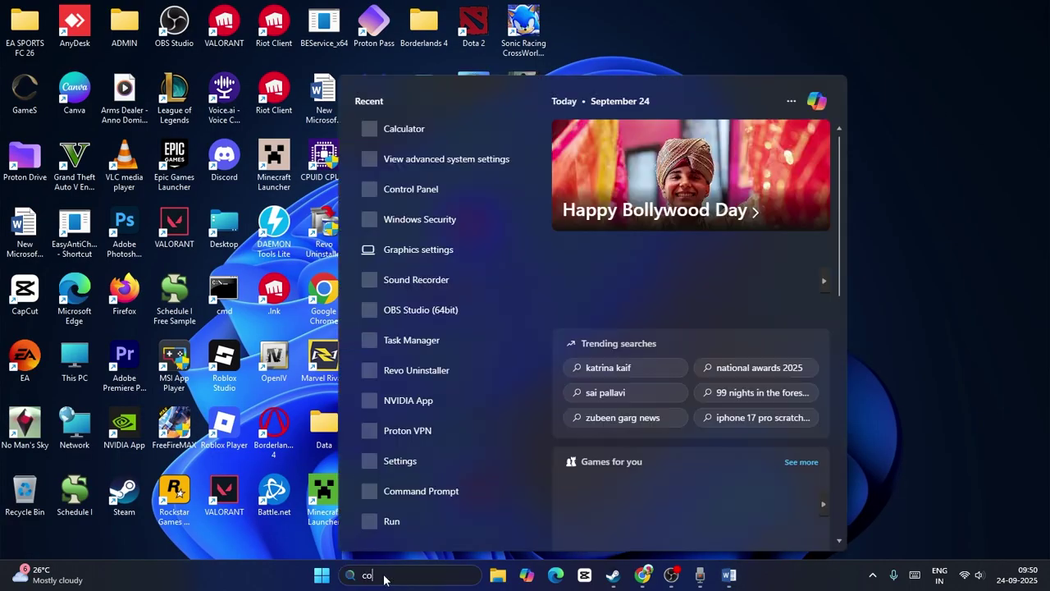
{"action": "type", "text": "ntrol Panel"}
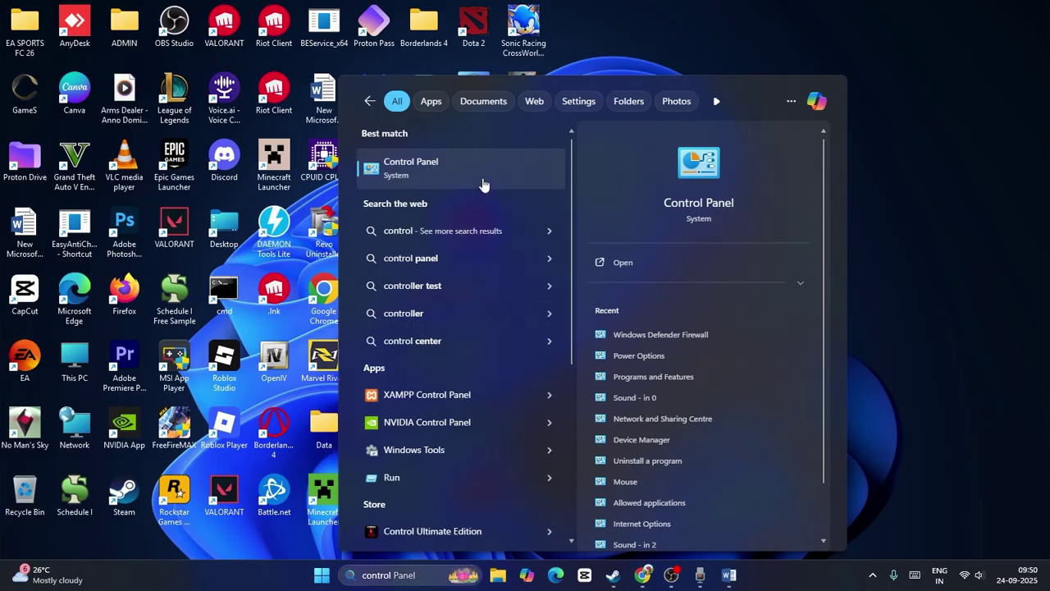
{"action": "left_click", "coordinate": [482, 174]}
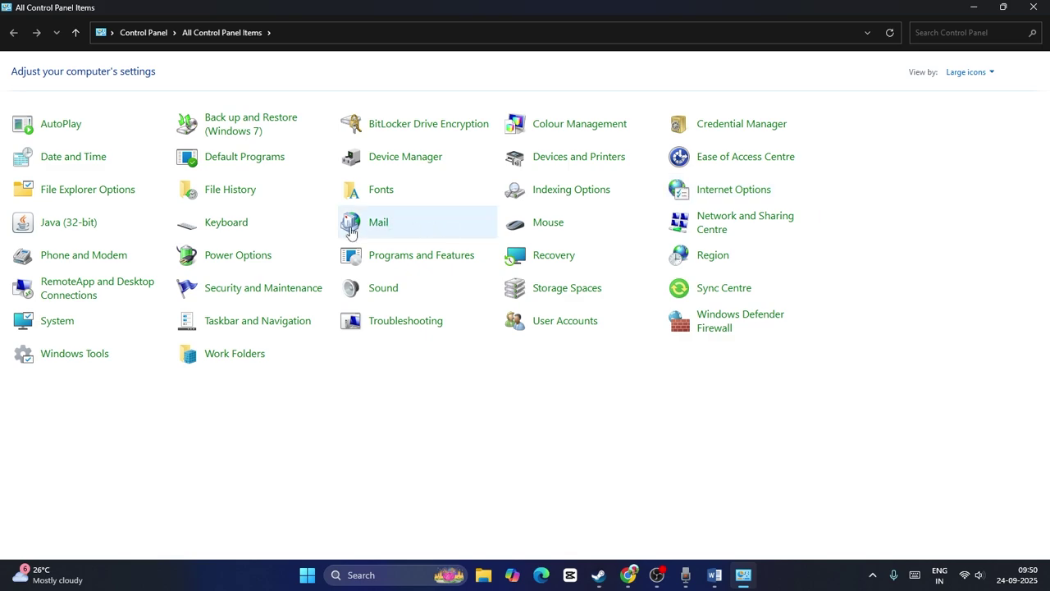
{"action": "left_click", "coordinate": [247, 256]}
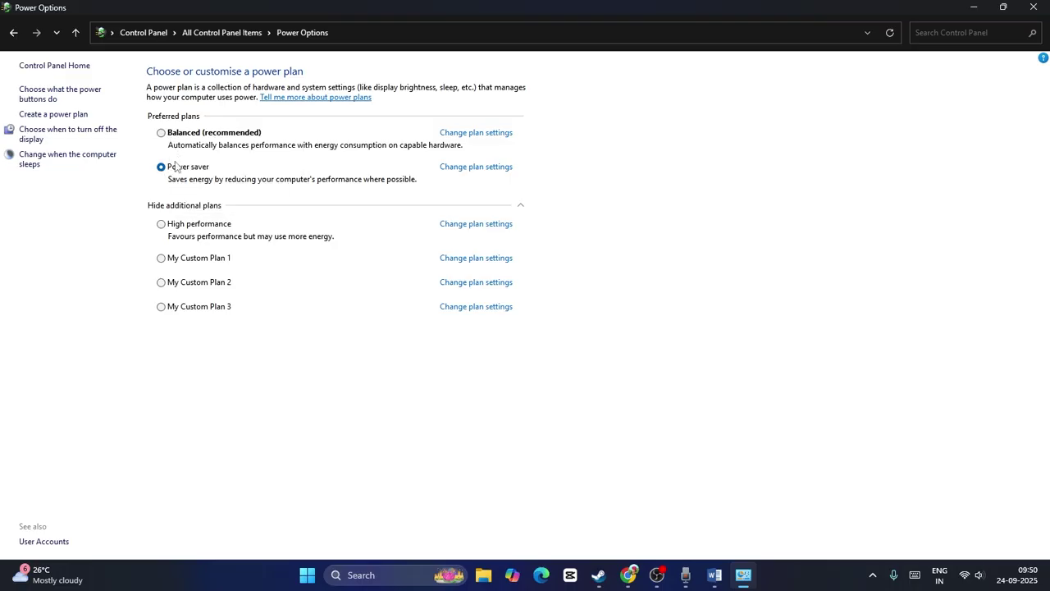
{"action": "left_click", "coordinate": [1033, 8]}
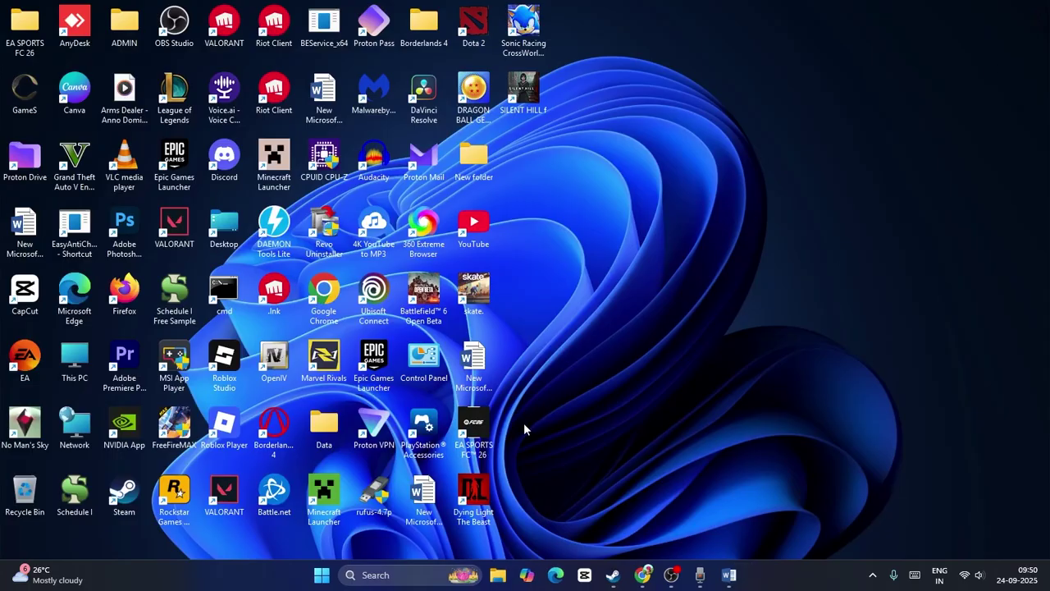
- Open the Windows Settings app and go to the system's Display page
{"action": "left_click", "coordinate": [414, 579]}
{"action": "type", "text": "settings"}
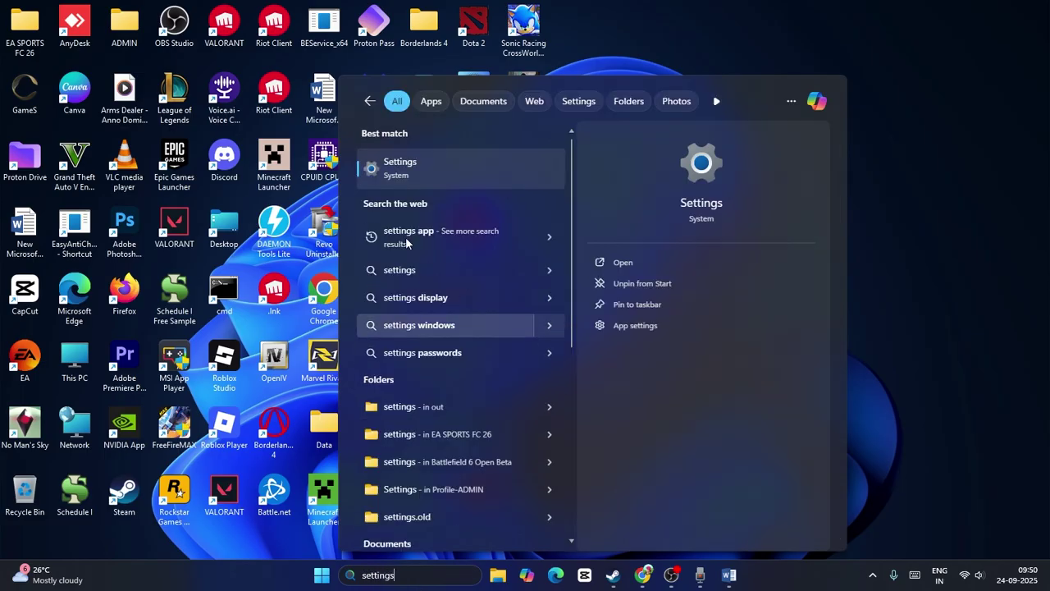
{"action": "left_click", "coordinate": [415, 169]}
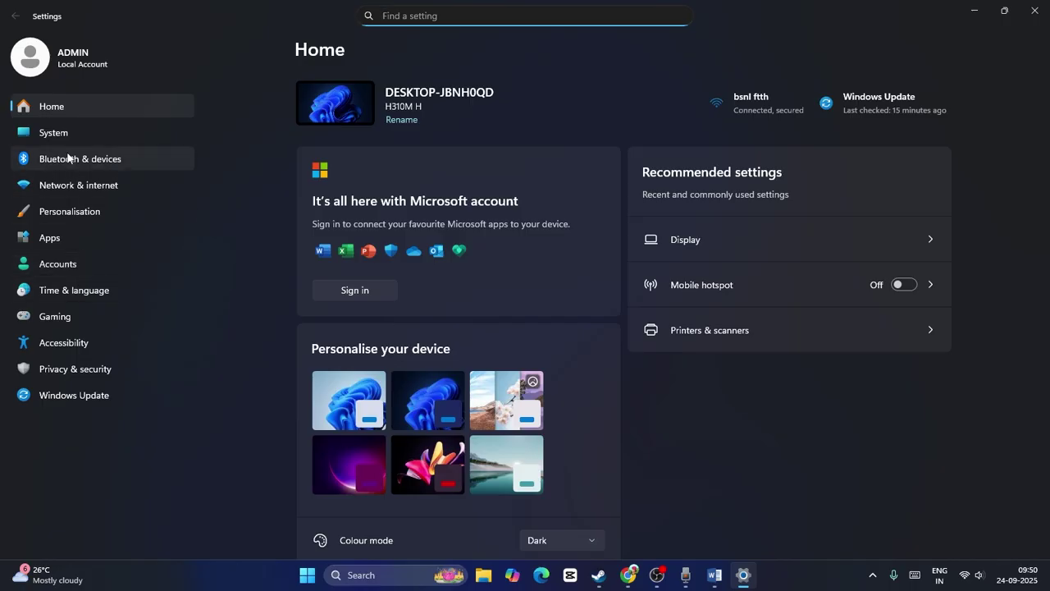
{"action": "left_click", "coordinate": [67, 134]}
{"action": "scroll", "coordinate": [439, 291], "scroll_direction": "down", "scroll_amount": 1}
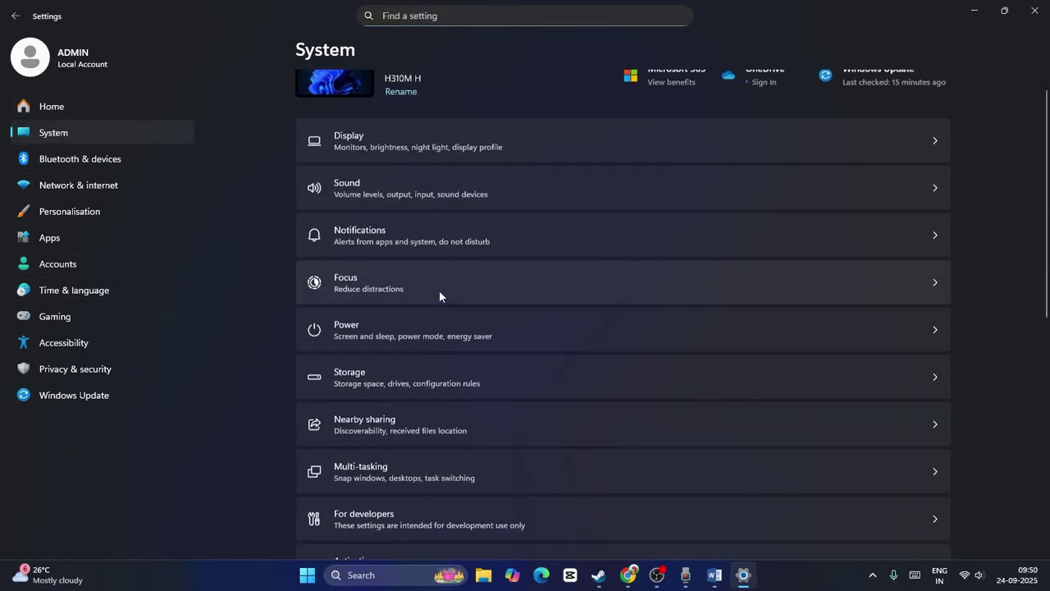
{"action": "scroll", "coordinate": [439, 289], "scroll_direction": "down", "scroll_amount": 5}
{"action": "scroll", "coordinate": [438, 291], "scroll_direction": "up", "scroll_amount": 5}
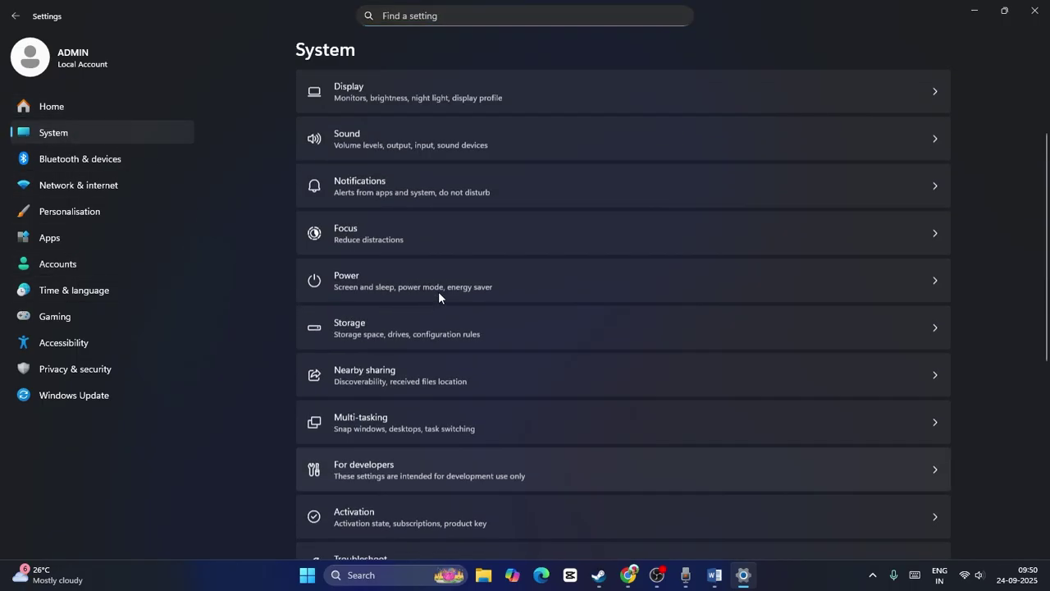
{"action": "scroll", "coordinate": [438, 291], "scroll_direction": "up", "scroll_amount": 1}
{"action": "left_click", "coordinate": [381, 190]}
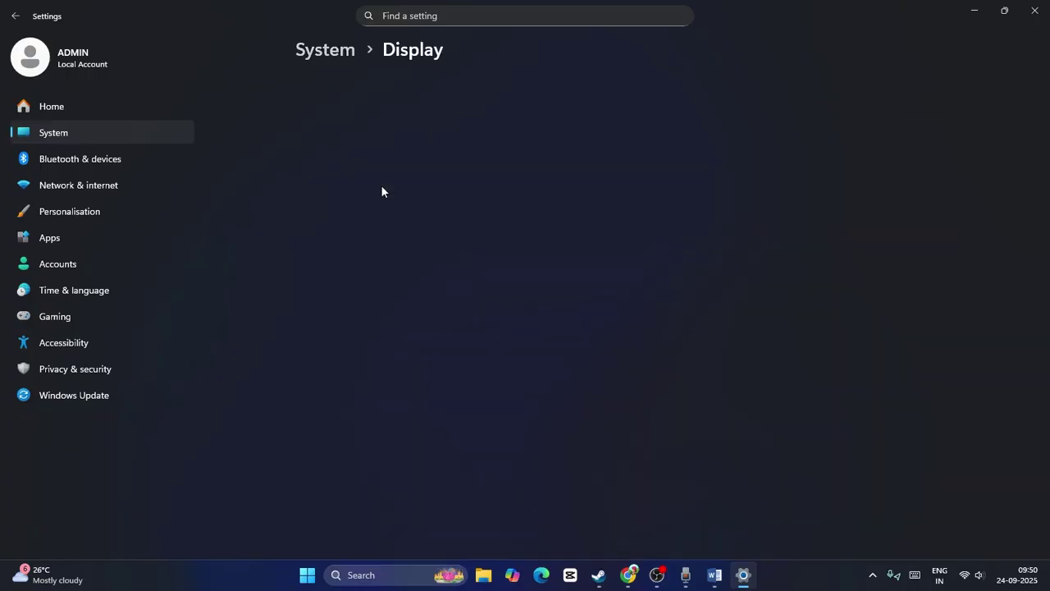
- Check Hardware-accelerated GPU scheduling in the advanced graphics settings, and close Settings
{"action": "scroll", "coordinate": [445, 239], "scroll_direction": "down", "scroll_amount": 10}
{"action": "left_click", "coordinate": [370, 329]}
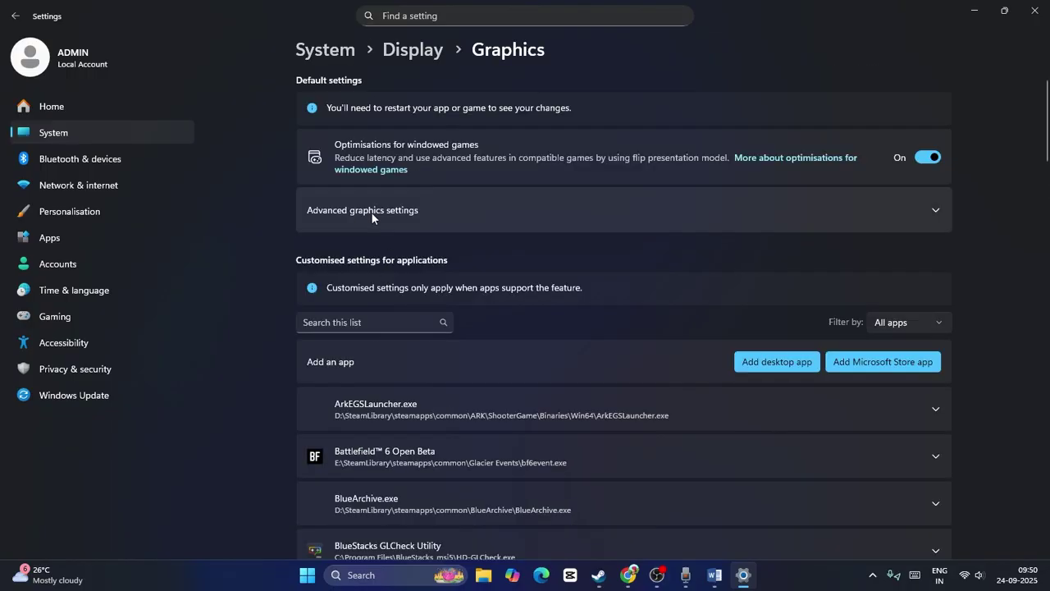
{"action": "left_click", "coordinate": [371, 212]}
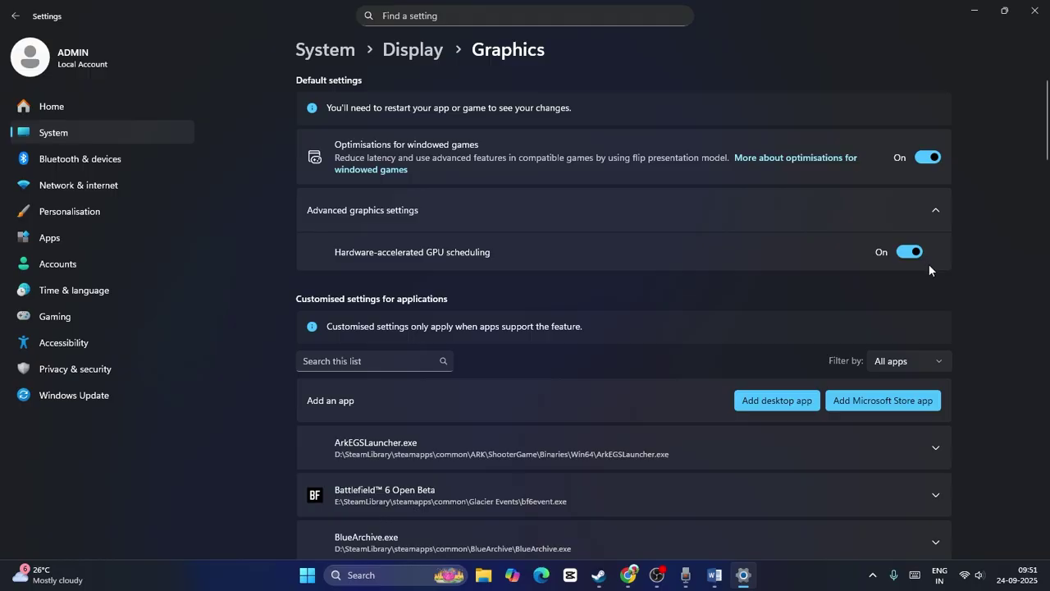
{"action": "left_click", "coordinate": [1035, 16]}
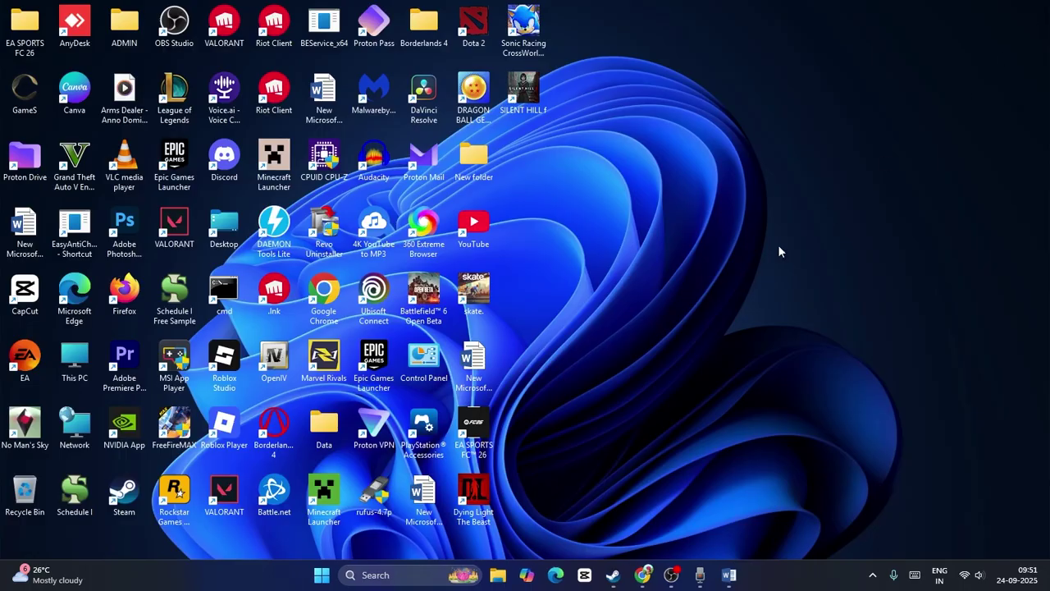
- Open the NVIDIA App and review the Game Ready and Studio driver choices on the Drivers page
{"action": "double_click", "coordinate": [129, 428]}
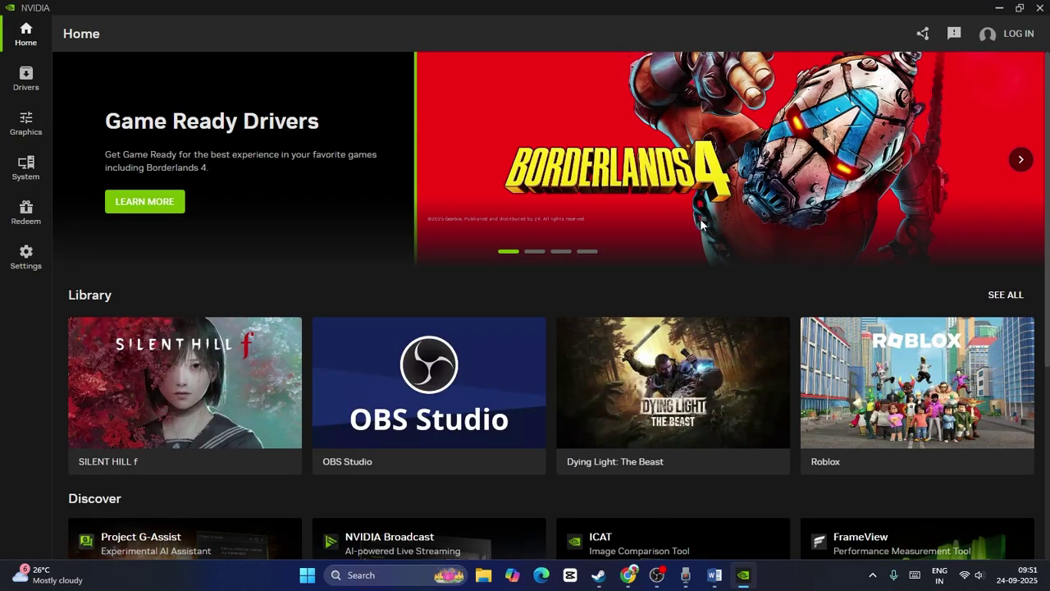
{"action": "left_click", "coordinate": [38, 83]}
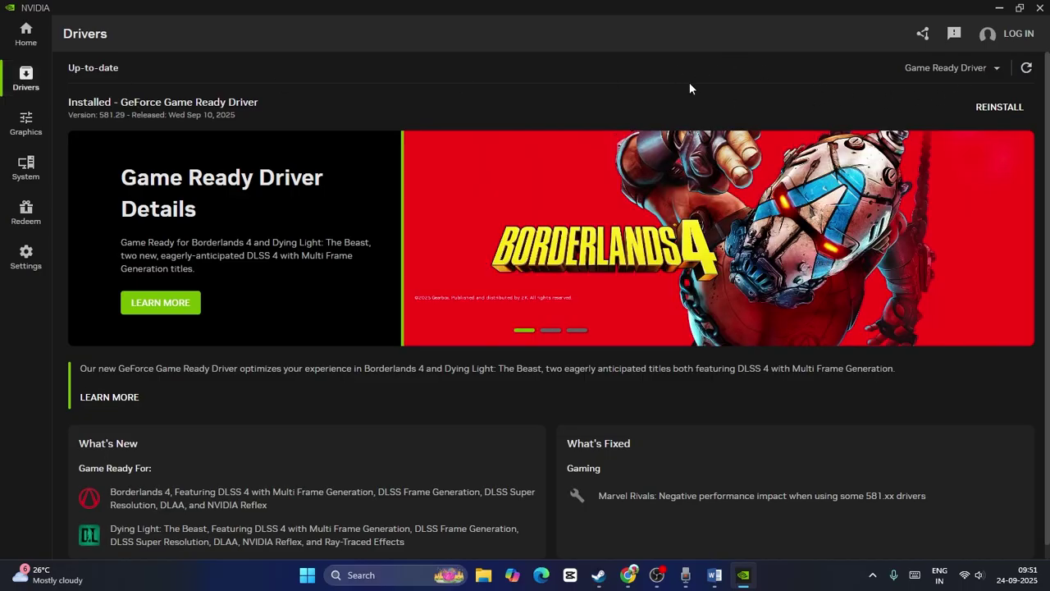
{"action": "left_click", "coordinate": [971, 70]}
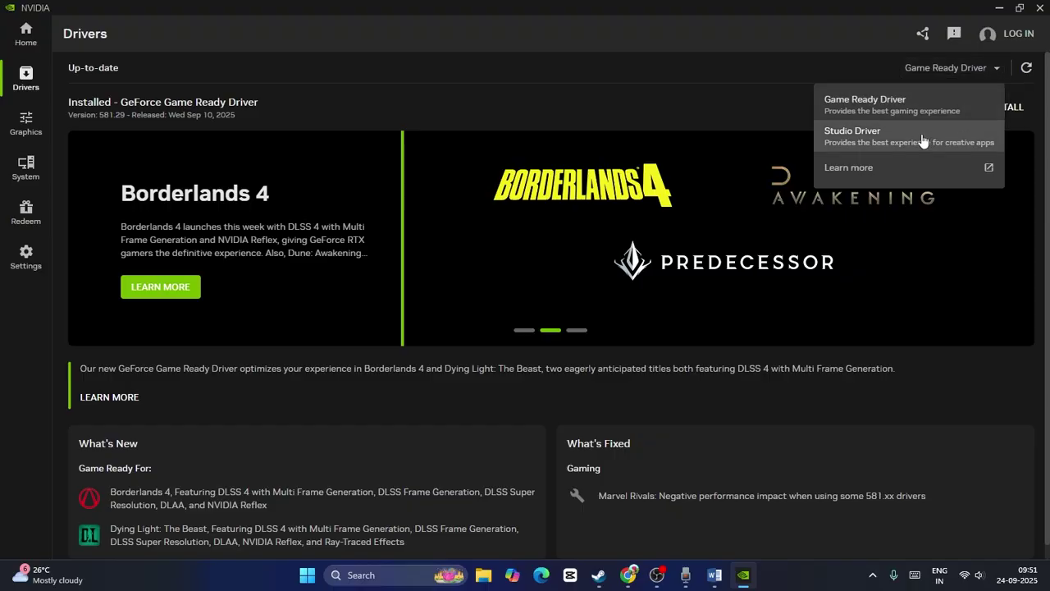
{"action": "left_click", "coordinate": [721, 92]}
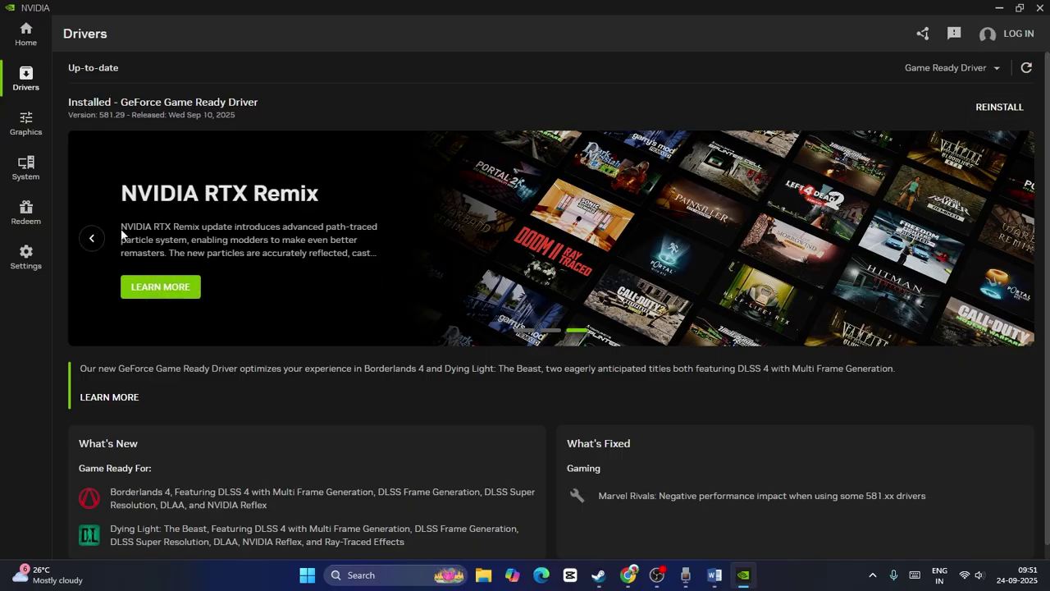
- Enable the NVIDIA overlay in the NVIDIA App settings and look through the About information
{"action": "left_click", "coordinate": [35, 259]}
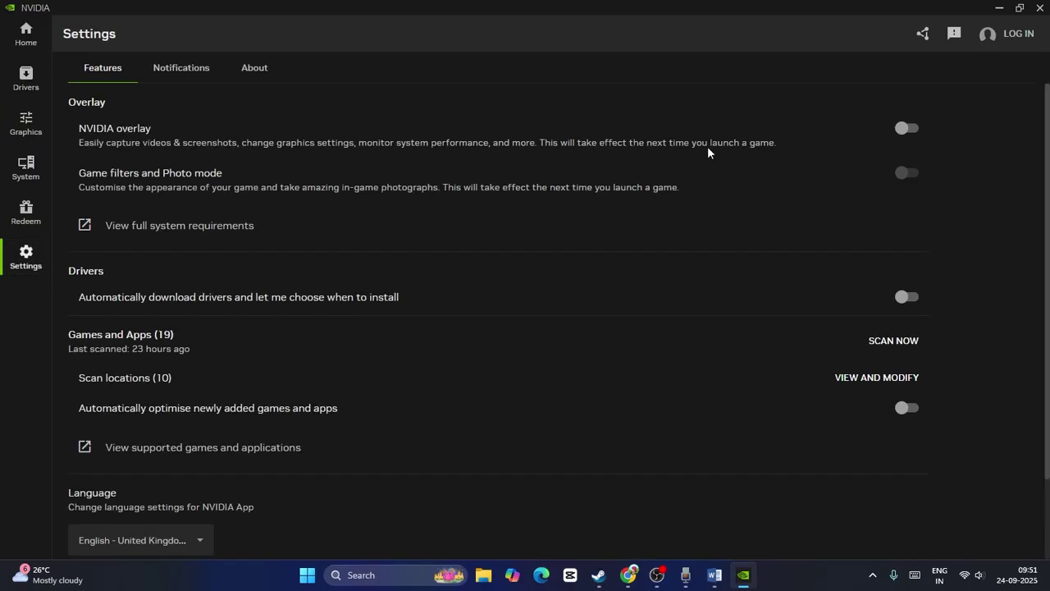
{"action": "left_click", "coordinate": [907, 128]}
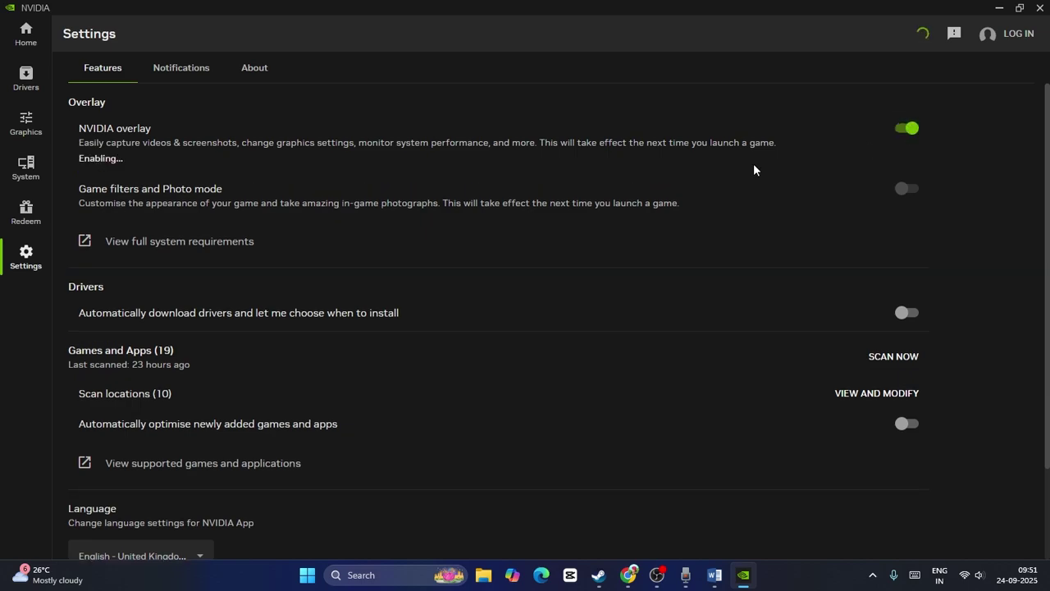
{"action": "left_click", "coordinate": [200, 72]}
{"action": "left_click", "coordinate": [235, 73]}
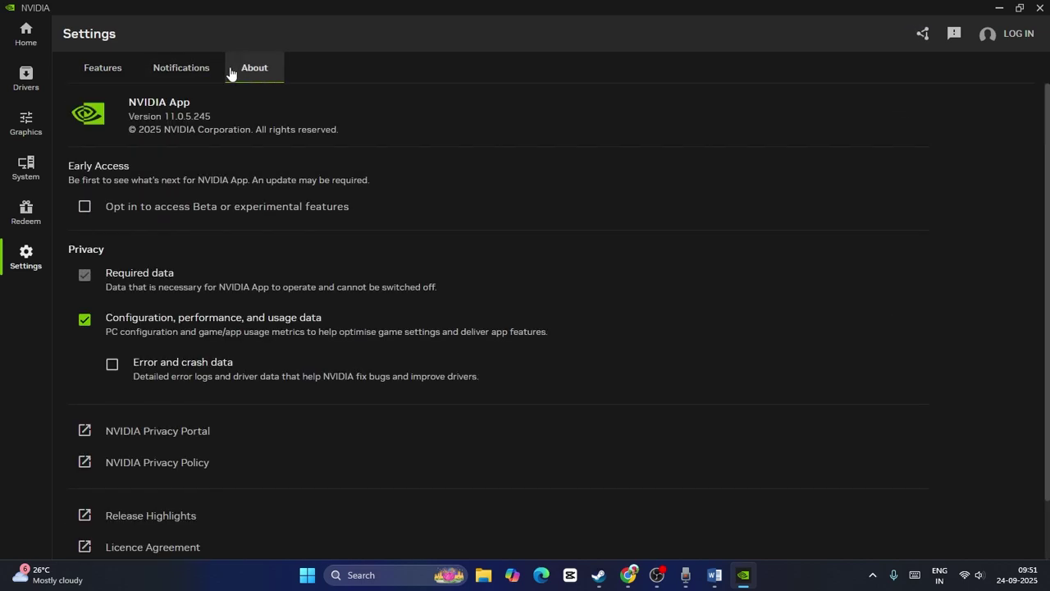
{"action": "left_click", "coordinate": [110, 70]}
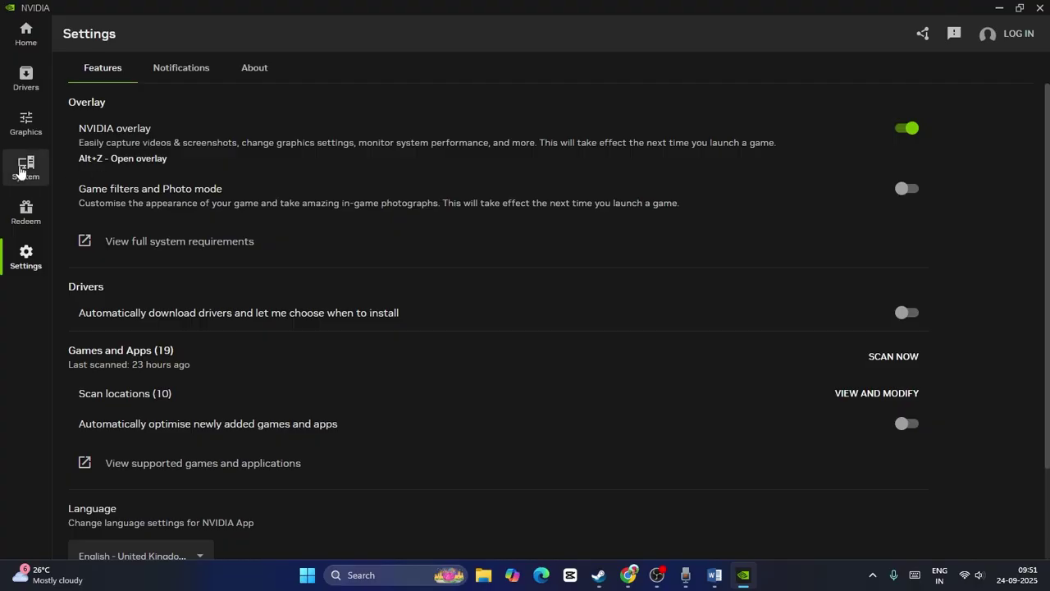
- Look for optimization options for SILENT HILL f in the NVIDIA App's program graphics settings, and close the app
{"action": "left_click", "coordinate": [25, 122]}
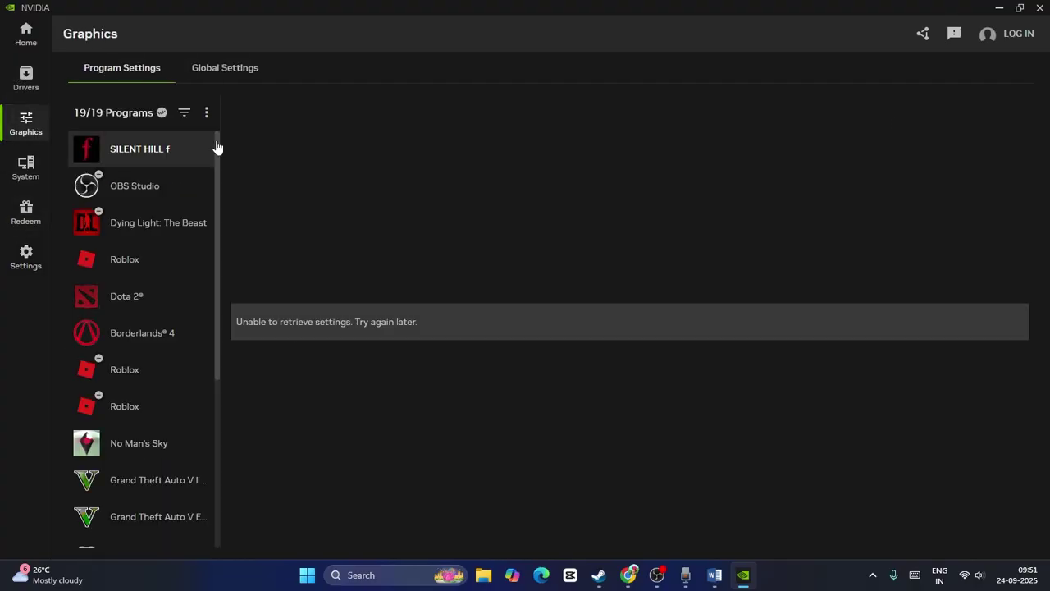
{"action": "scroll", "coordinate": [178, 232], "scroll_direction": "down", "scroll_amount": 3}
{"action": "scroll", "coordinate": [148, 164], "scroll_direction": "up", "scroll_amount": 3}
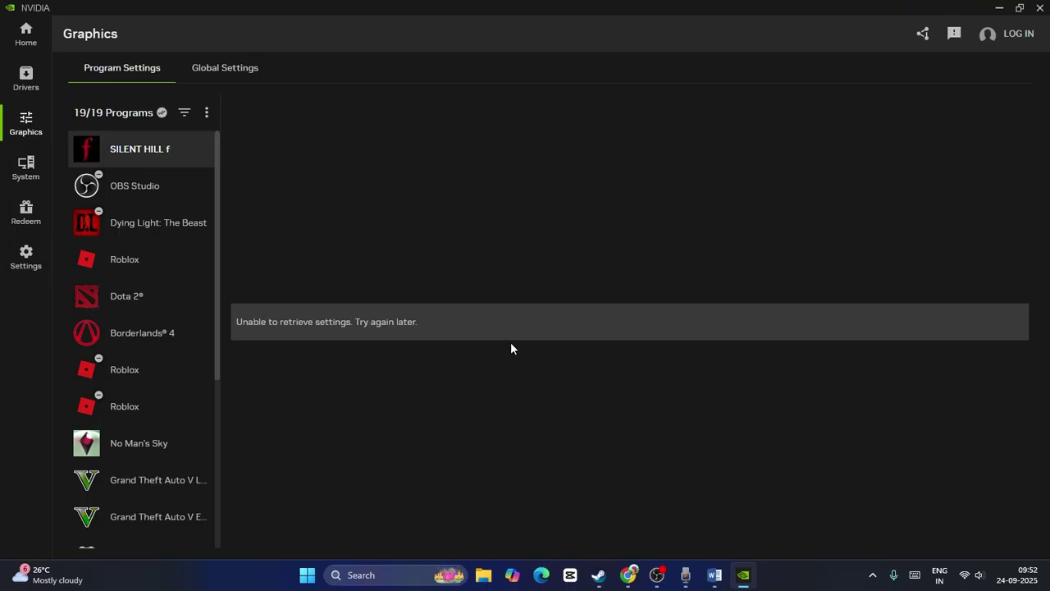
{"action": "left_click", "coordinate": [26, 164]}
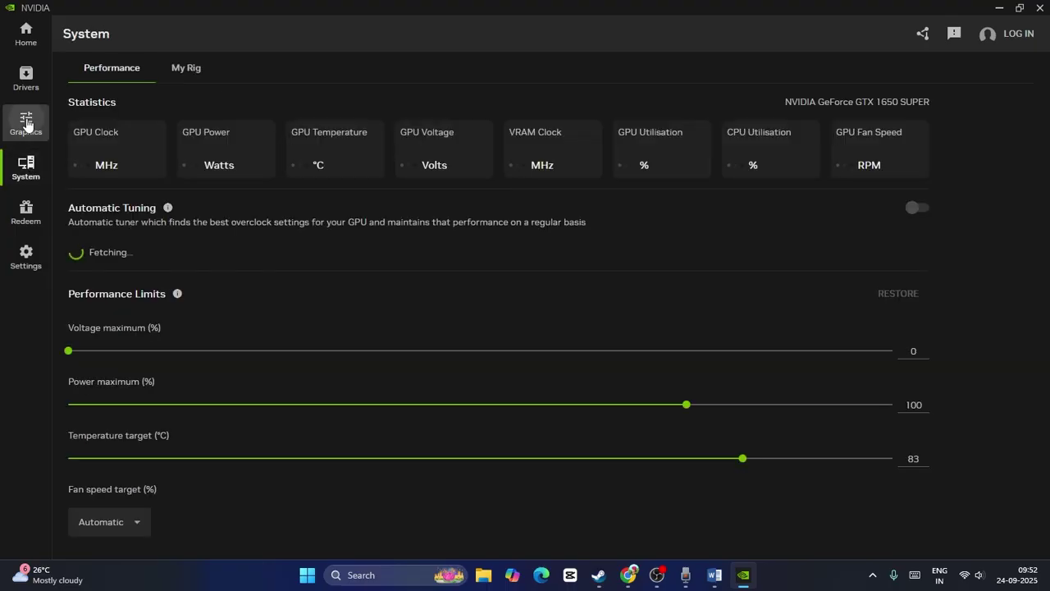
{"action": "left_click", "coordinate": [26, 123]}
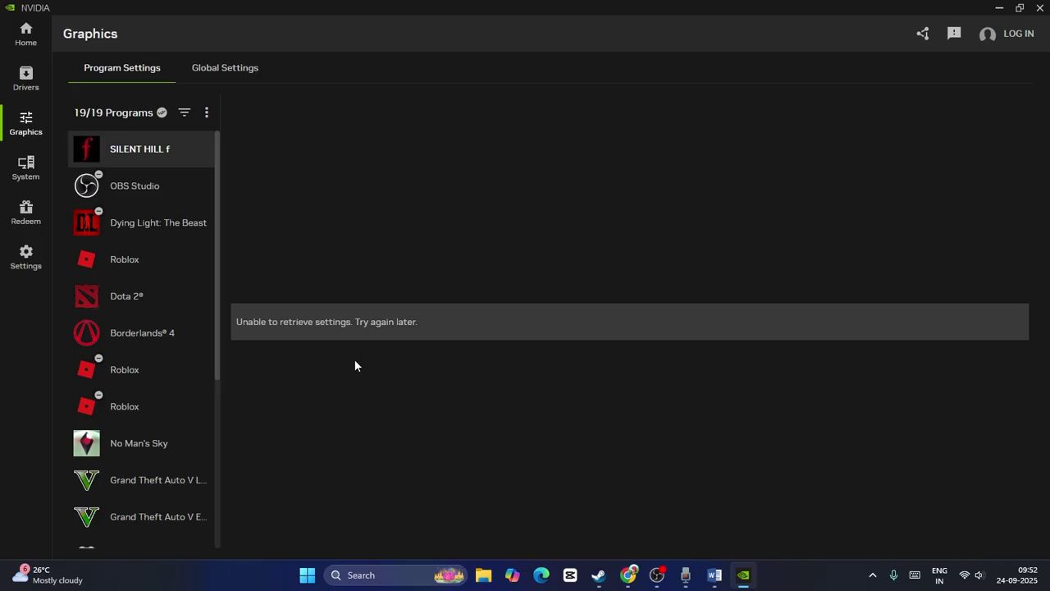
{"action": "scroll", "coordinate": [201, 337], "scroll_direction": "down", "scroll_amount": 4}
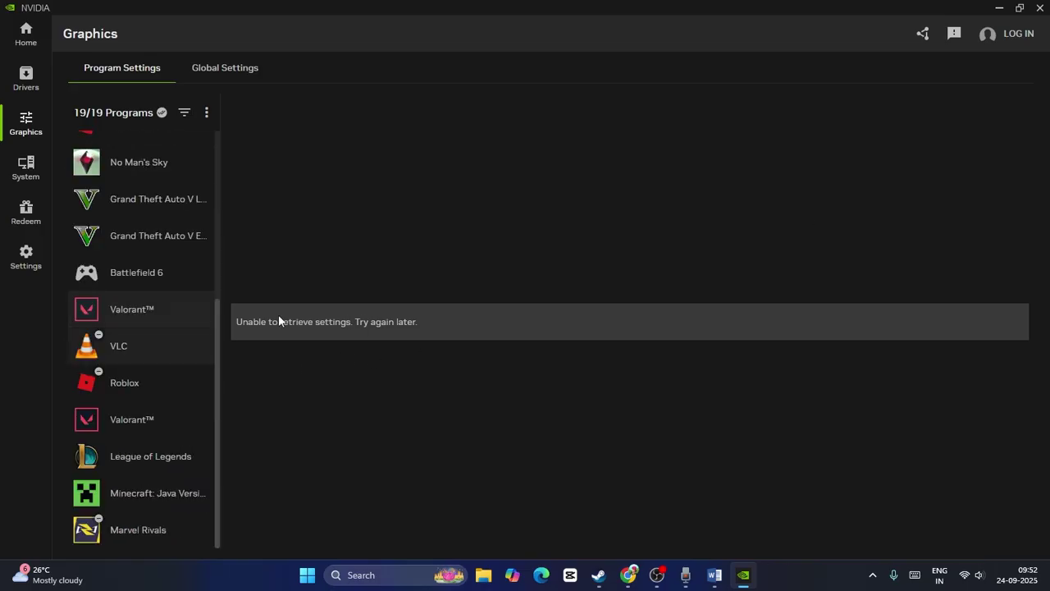
{"action": "left_click", "coordinate": [1040, 8]}
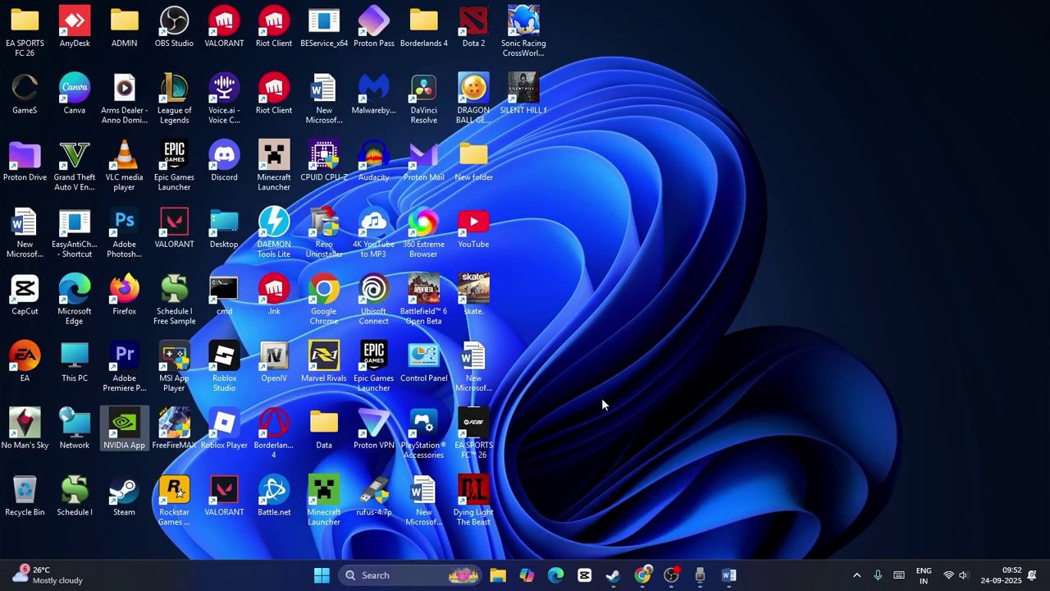
- Read the Word document's steps on updating Windows and the BIOS, unplugging external devices, and closing overlay and overclocking apps
{"action": "left_click", "coordinate": [730, 574]}
{"action": "scroll", "coordinate": [688, 401], "scroll_direction": "down", "scroll_amount": 3}
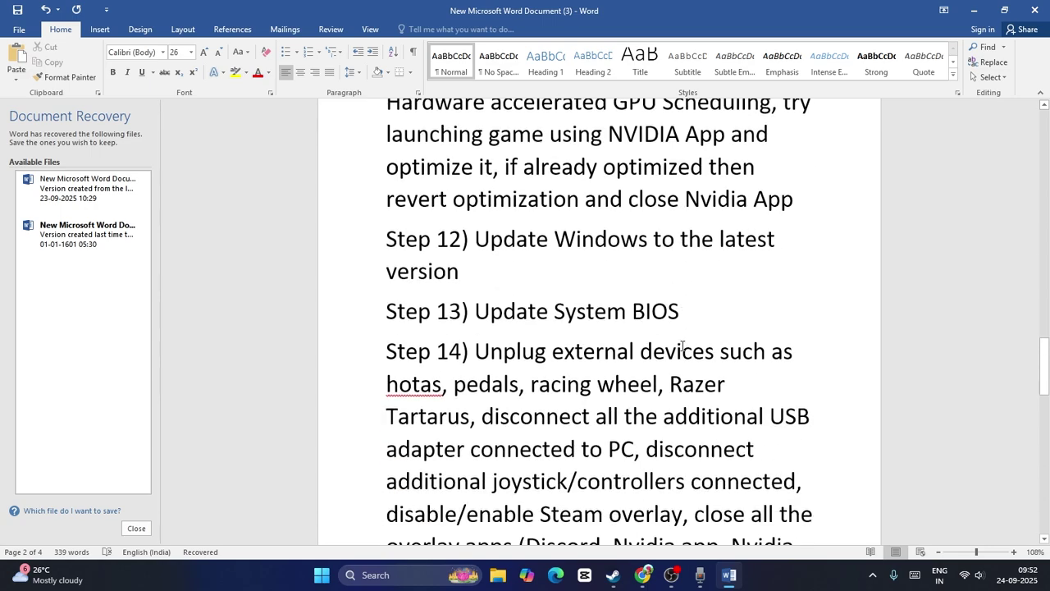
{"action": "scroll", "coordinate": [682, 345], "scroll_direction": "down", "scroll_amount": 2}
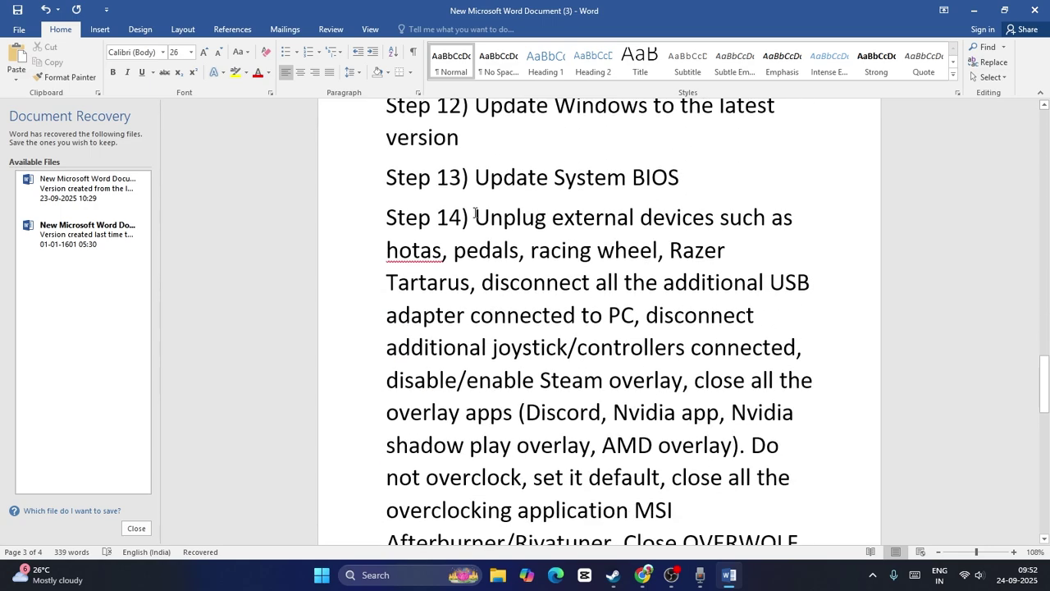
{"action": "left_click_drag", "start_coordinate": [475, 215], "coordinate": [636, 319]}
{"action": "left_click", "coordinate": [878, 371]}
{"action": "scroll", "coordinate": [850, 327], "scroll_direction": "down", "scroll_amount": 3}
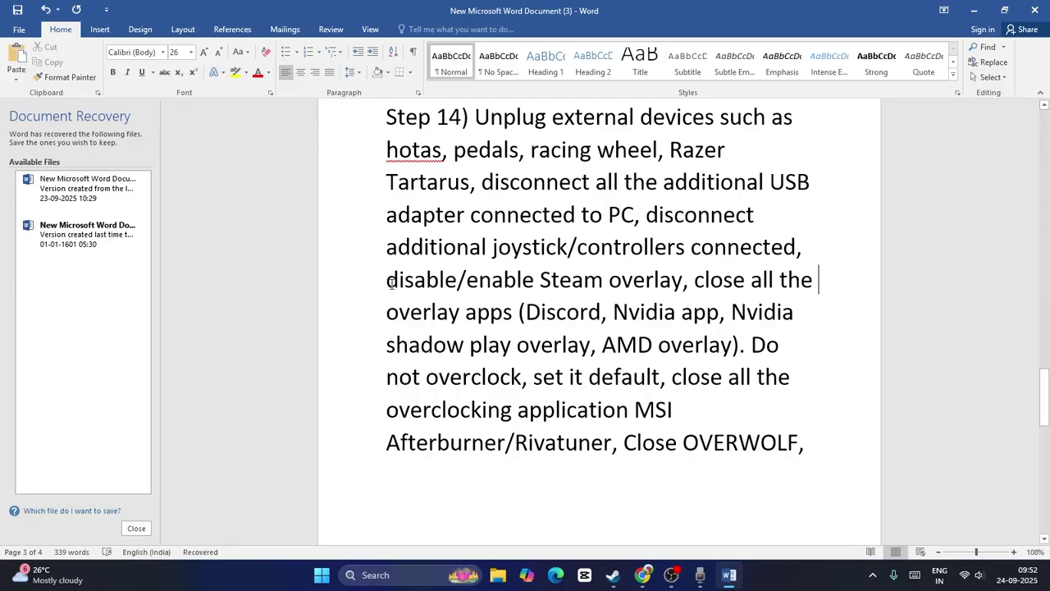
{"action": "left_click_drag", "start_coordinate": [392, 279], "coordinate": [851, 438]}
{"action": "left_click", "coordinate": [829, 409]}
- Read the document's final step about reinstalling the game on another drive, and minimize the document
{"action": "scroll", "coordinate": [823, 332], "scroll_direction": "down", "scroll_amount": 6}
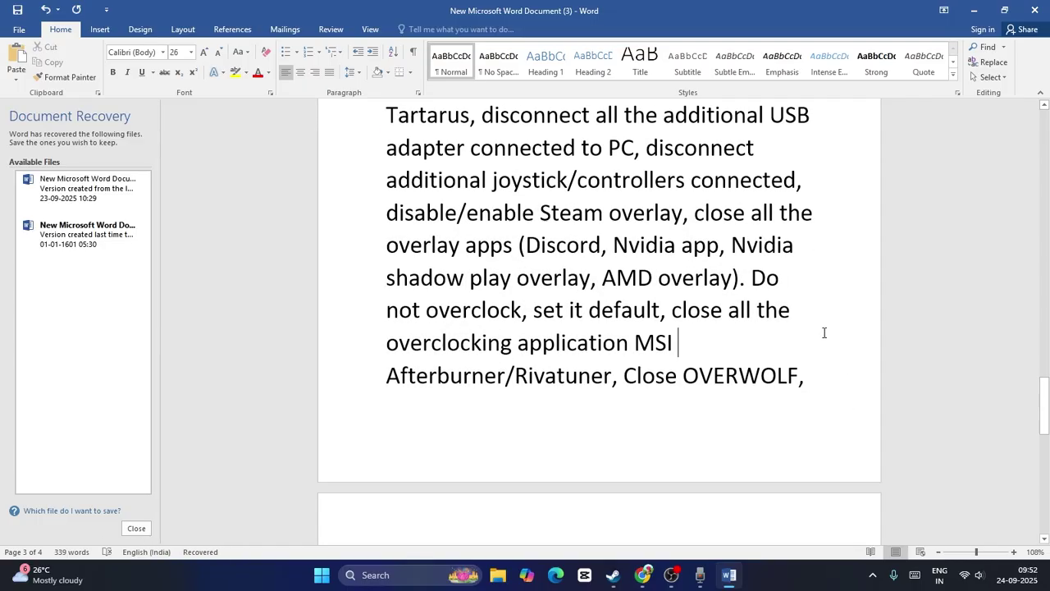
{"action": "scroll", "coordinate": [823, 332], "scroll_direction": "down", "scroll_amount": 4}
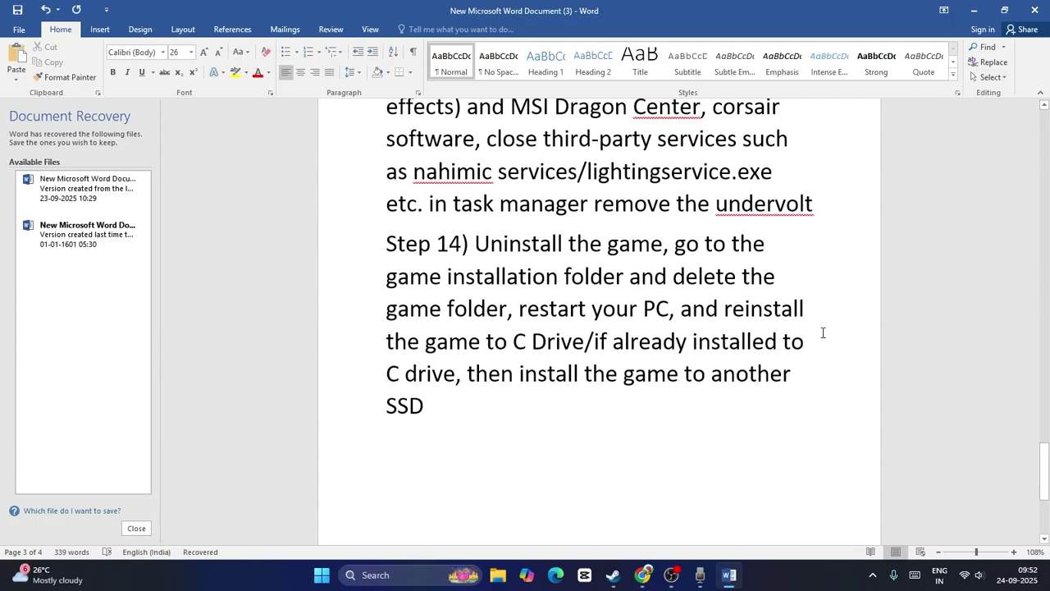
{"action": "left_click_drag", "start_coordinate": [474, 308], "coordinate": [807, 443]}
{"action": "left_click", "coordinate": [678, 477]}
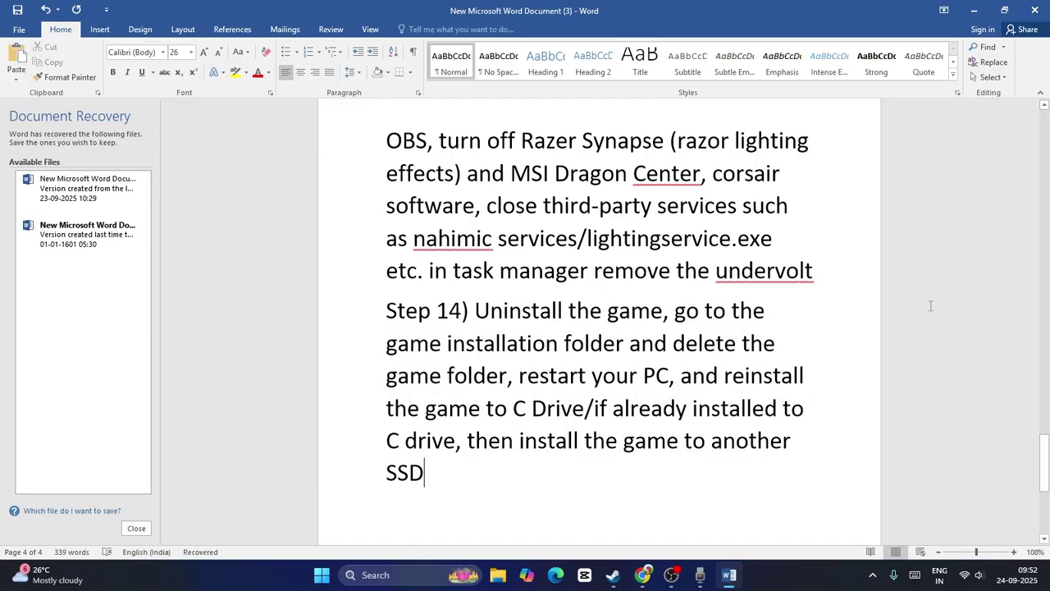
{"action": "left_click", "coordinate": [974, 10]}
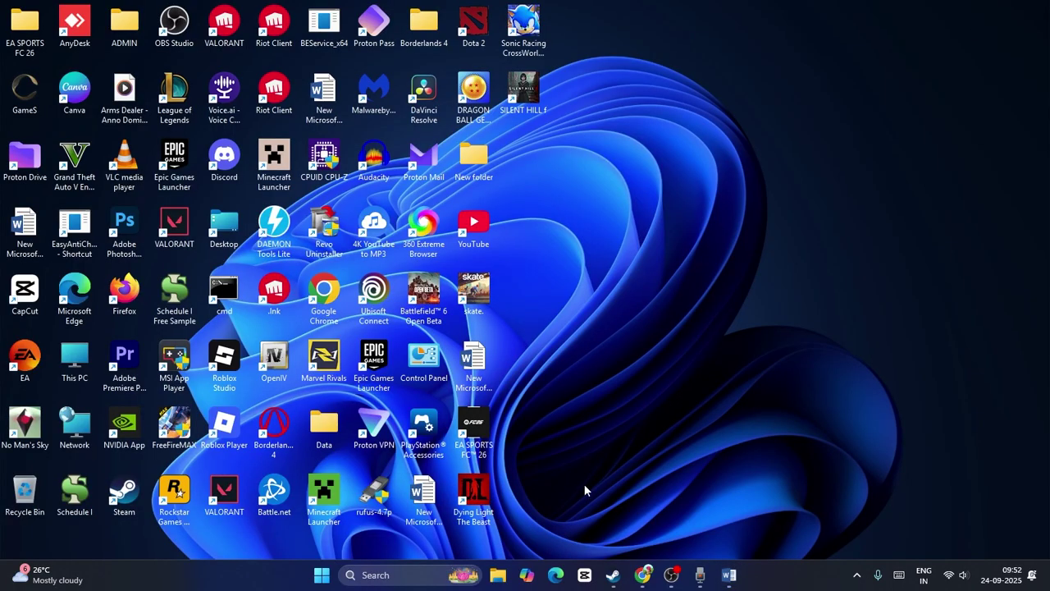
- Switch to Steam and show the management options of SILENT HILL f that include Uninstall
{"action": "left_click", "coordinate": [614, 574]}
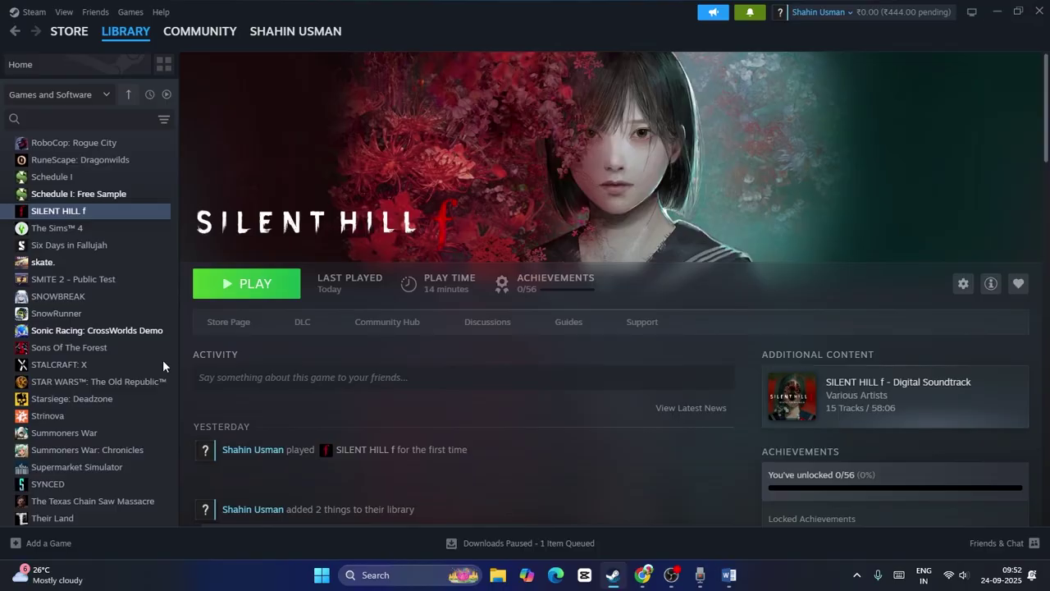
{"action": "right_click", "coordinate": [89, 215]}
{"action": "mouse_move", "coordinate": [125, 279]}
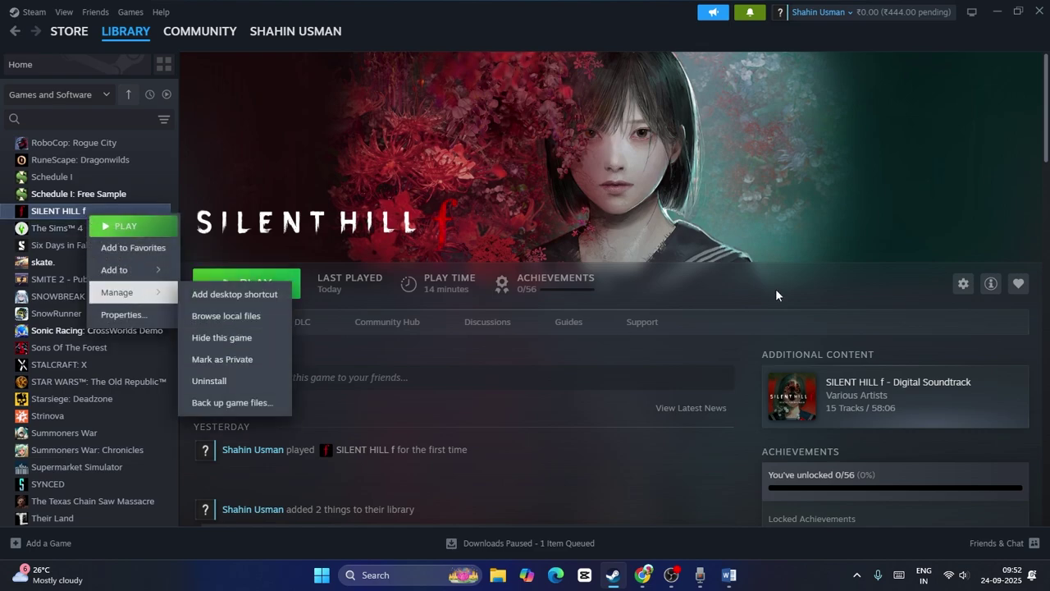
{"action": "left_click", "coordinate": [270, 374]}
- View the available drives under This PC in File Explorer, and close the window
{"action": "left_click", "coordinate": [498, 575]}
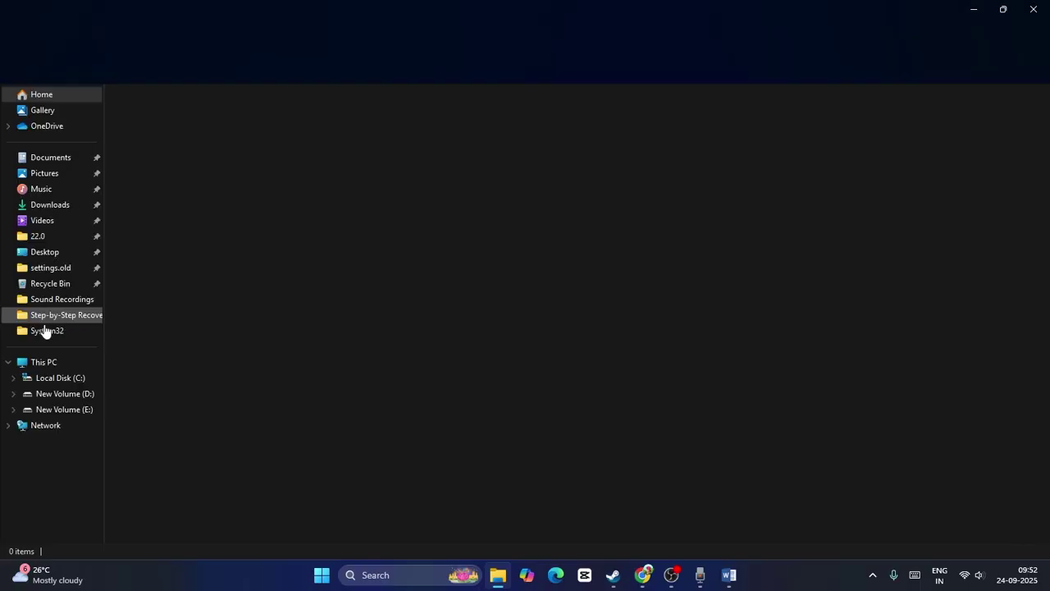
{"action": "left_click", "coordinate": [39, 361]}
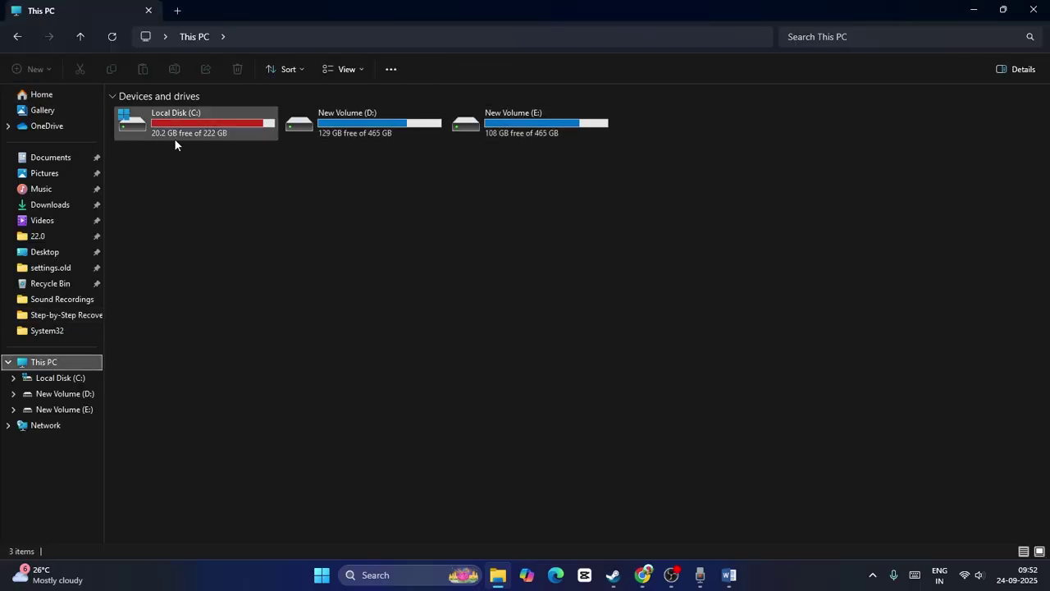
{"action": "left_click", "coordinate": [1033, 10]}
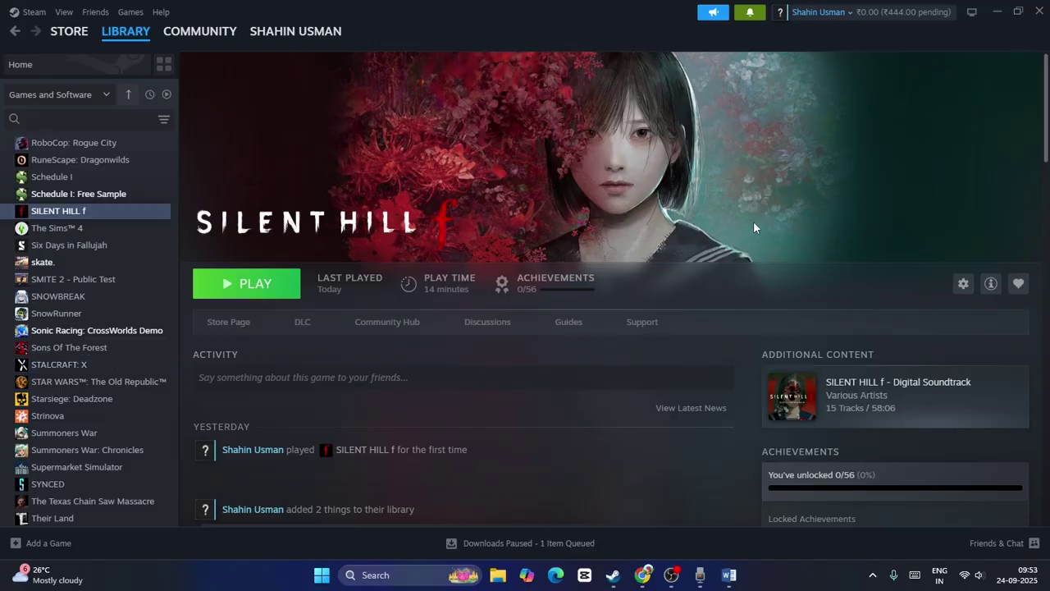